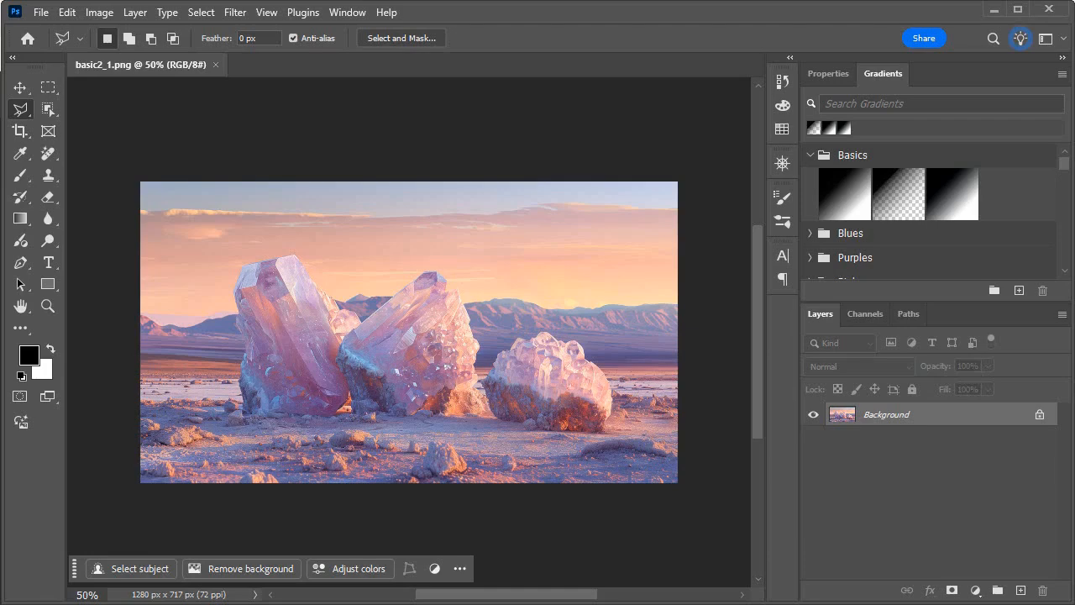
# Step: Switch to File Explorer and sort the files in the basic example folder by type
pyautogui.hotkey('alt', 'Tab')
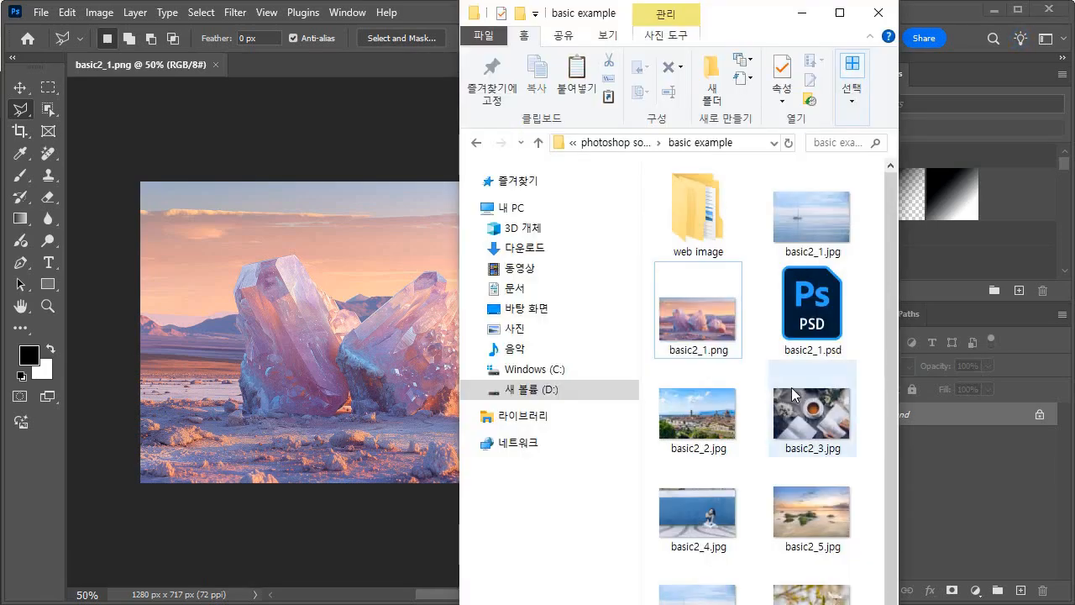
pyautogui.rightClick(652, 359)
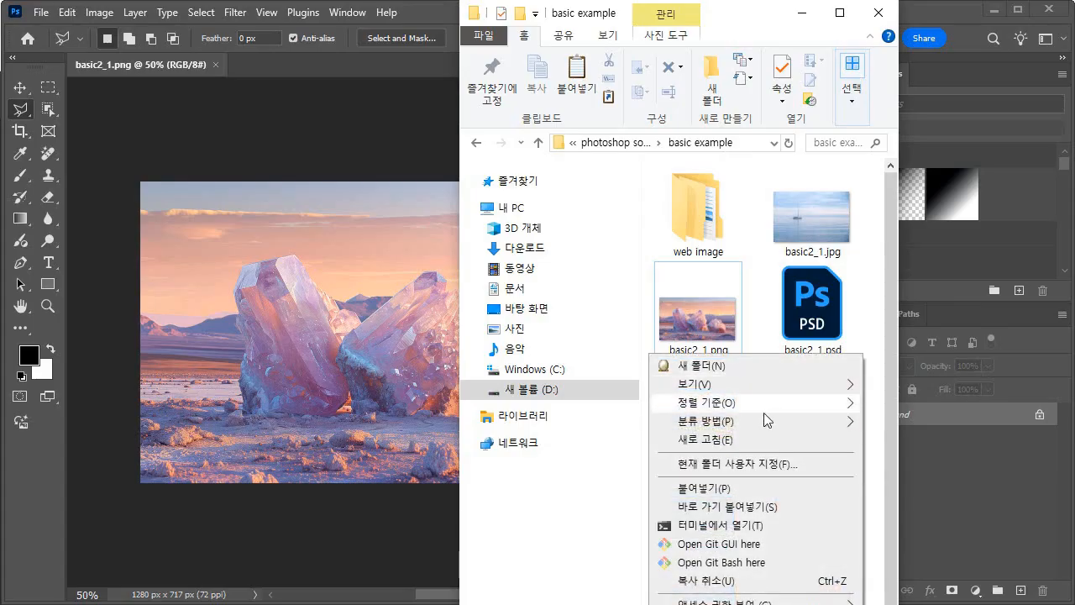
pyautogui.moveTo(764, 422)
pyautogui.moveTo(767, 404)
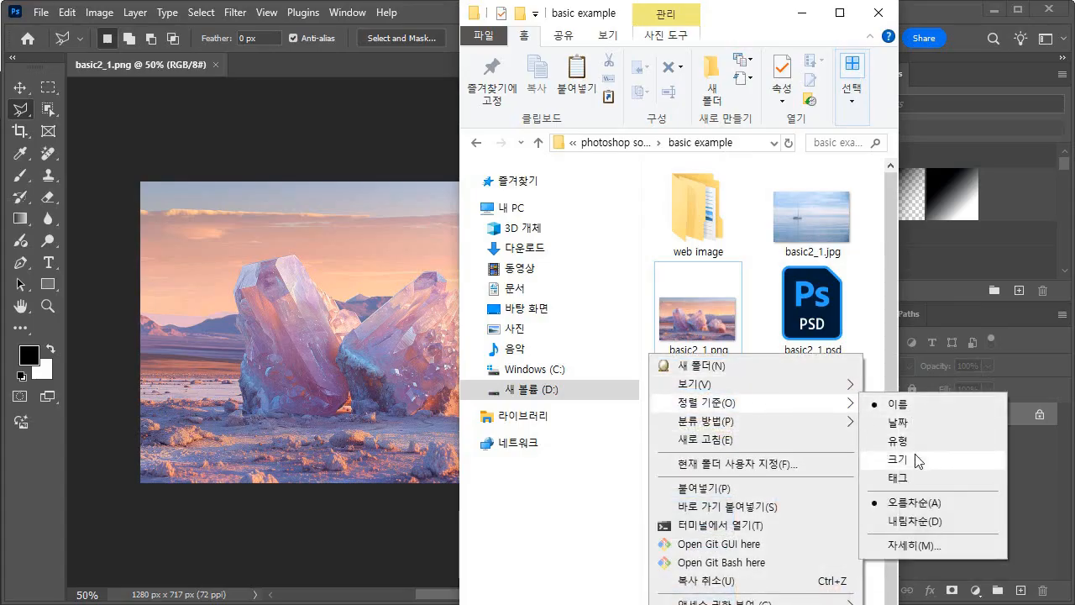
pyautogui.click(914, 438)
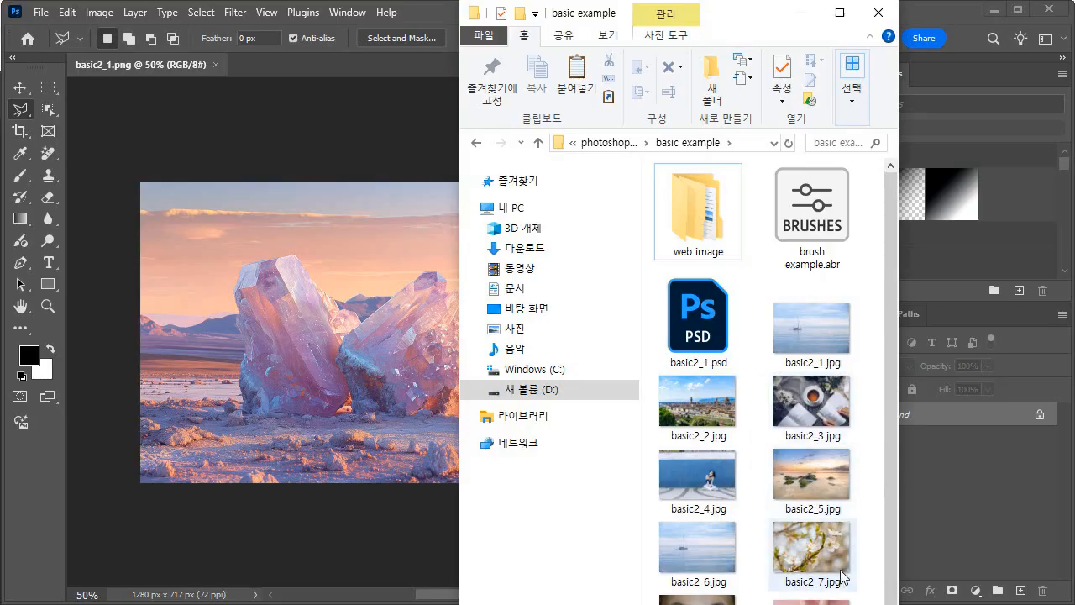
# Step: Open basic2_1.png from the basic example folder in Photoshop
pyautogui.scroll(-1, 842, 550)
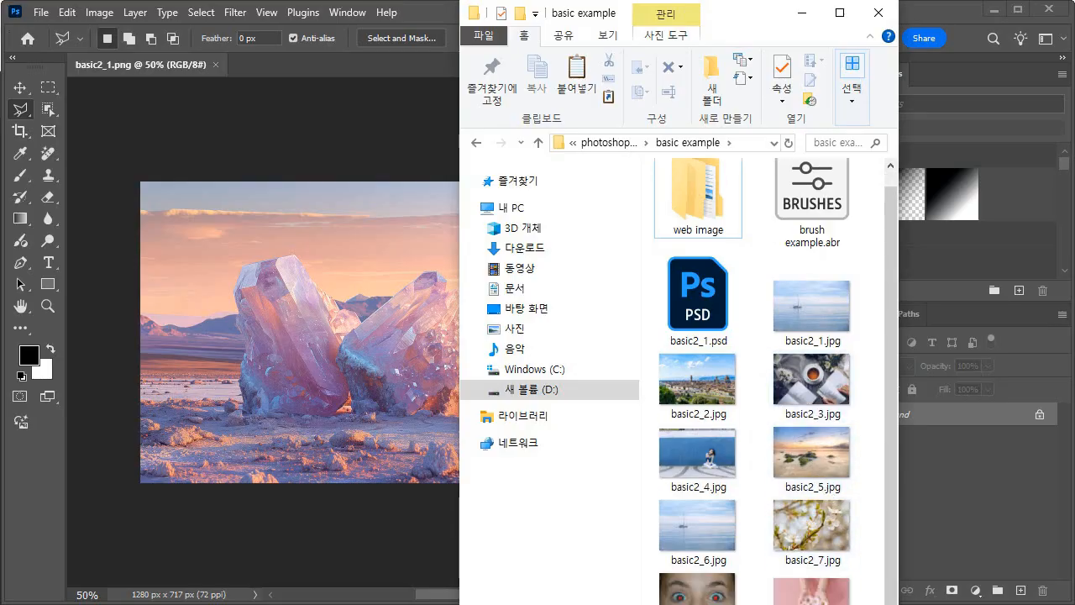
pyautogui.moveTo(803, 604); pyautogui.dragTo(804, 603)
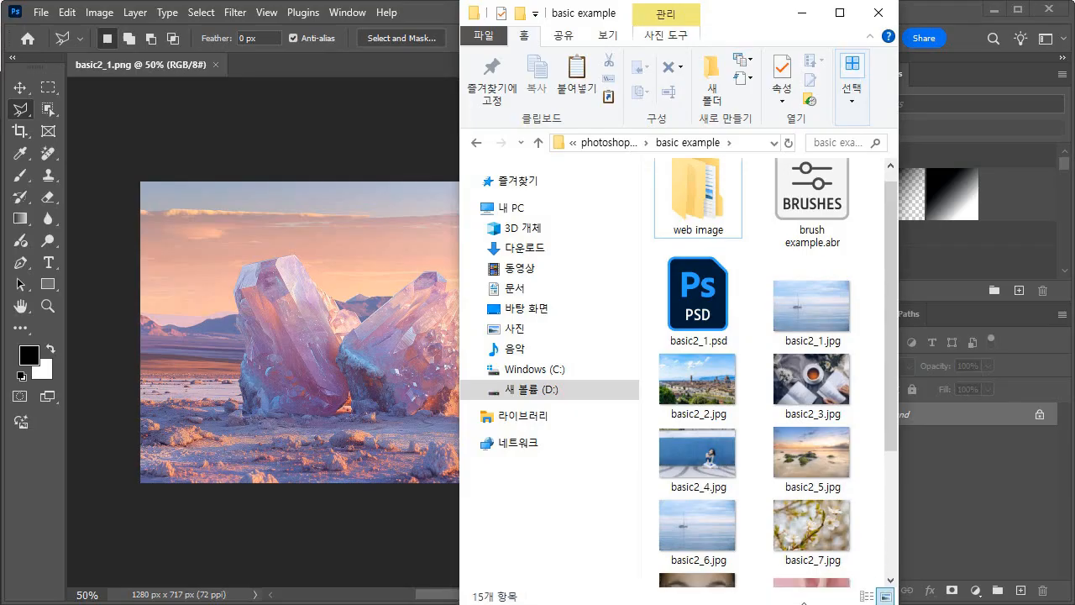
pyautogui.scroll(-3, 751, 549)
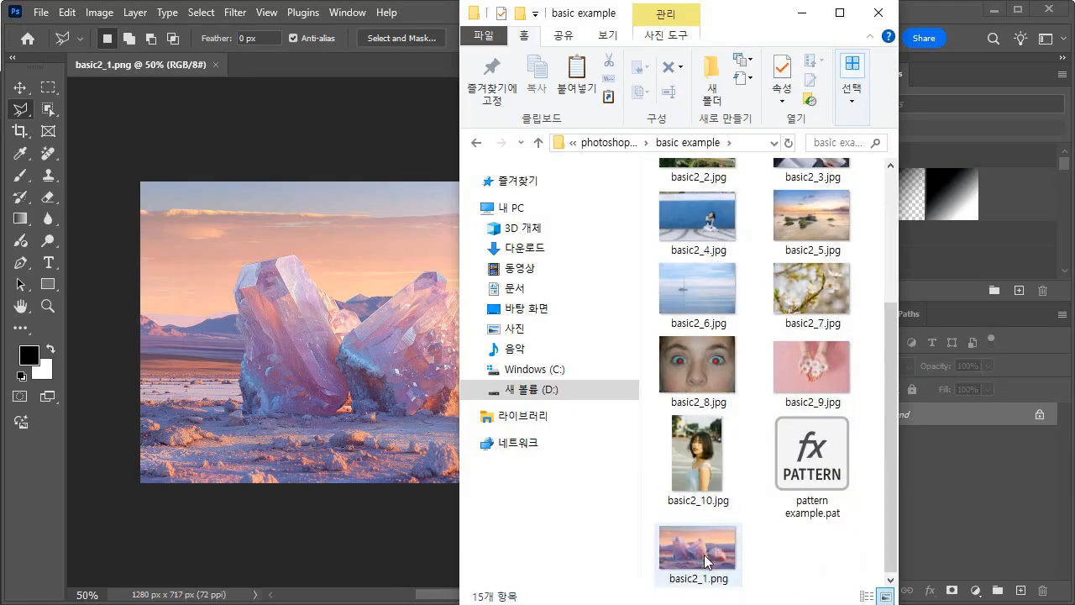
pyautogui.moveTo(705, 561); pyautogui.dragTo(346, 370)
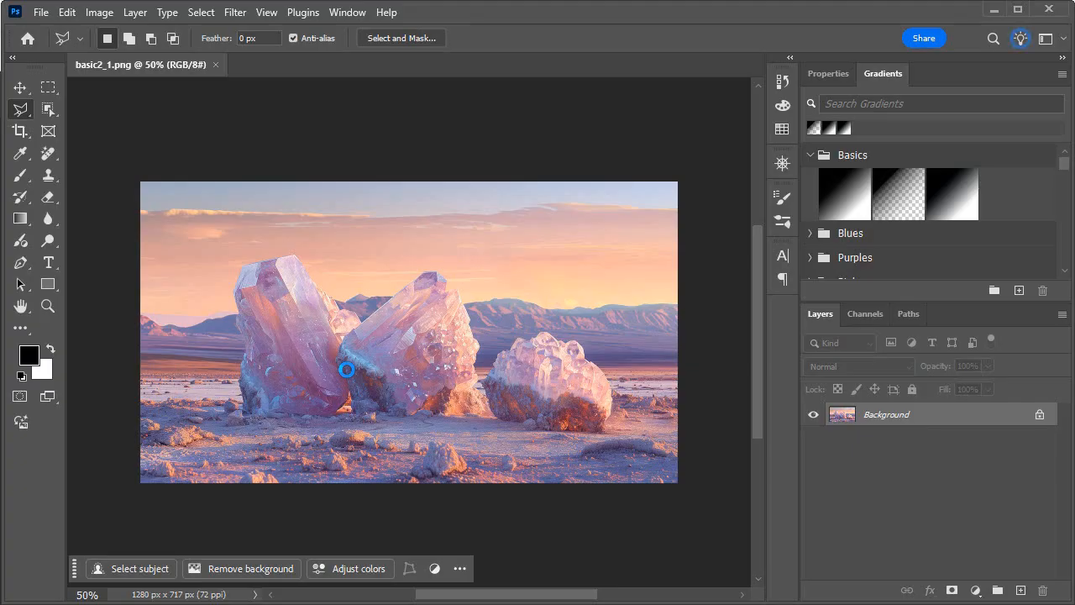
# Step: Activate the Move tool and review the color modes available for the image
pyautogui.click(20, 87)
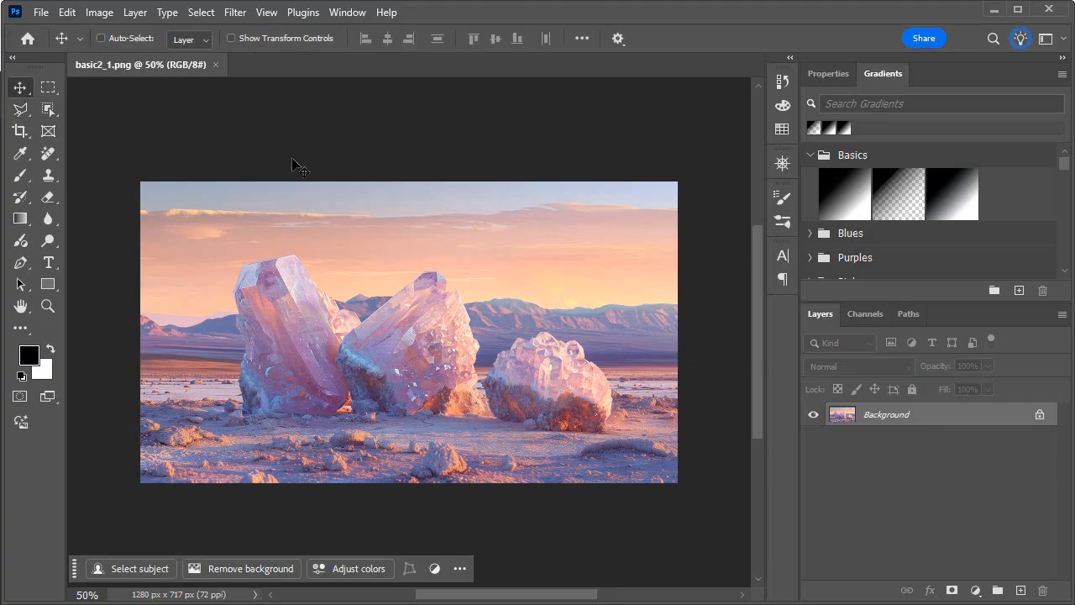
pyautogui.hotkey('ctrl', '+')
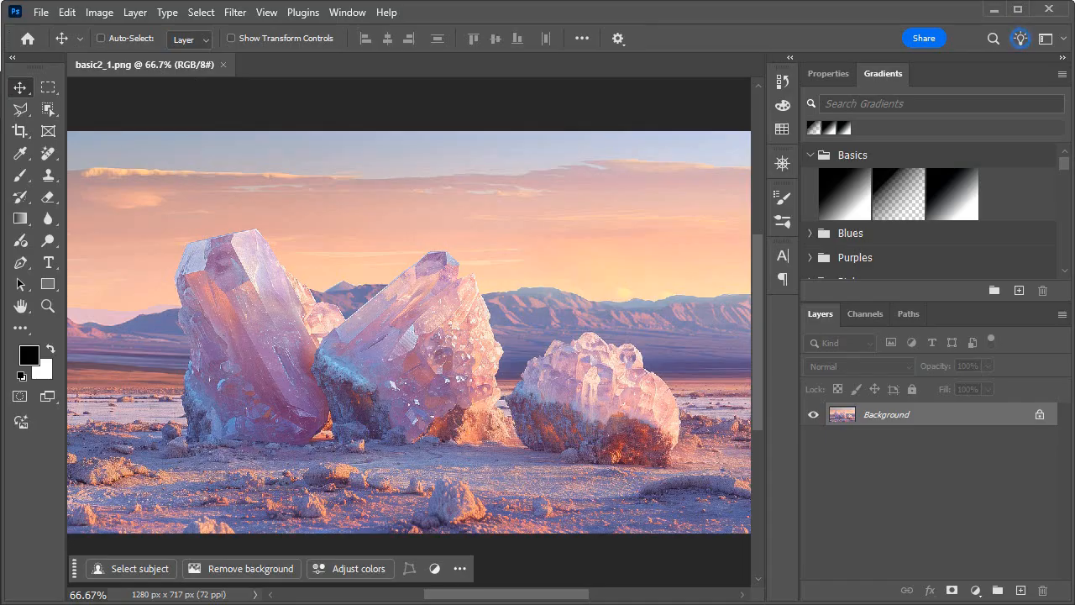
pyautogui.click(102, 14)
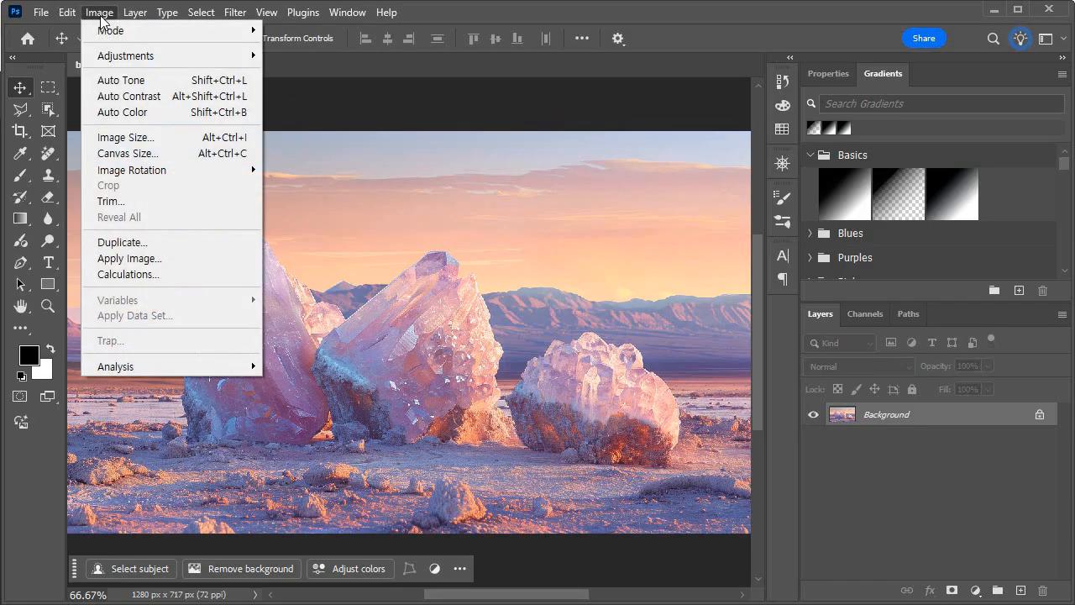
pyautogui.moveTo(117, 38)
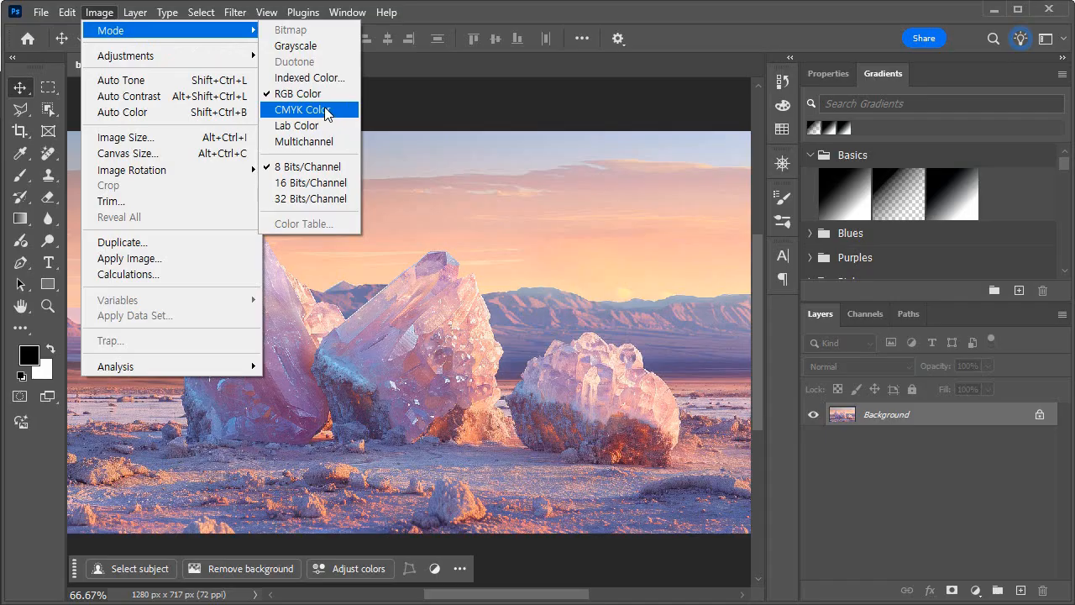
# Step: Show the image's channels and convert it to CMYK Color with the U.S. Web Coated (SWOP) v2 profile
pyautogui.click(864, 315)
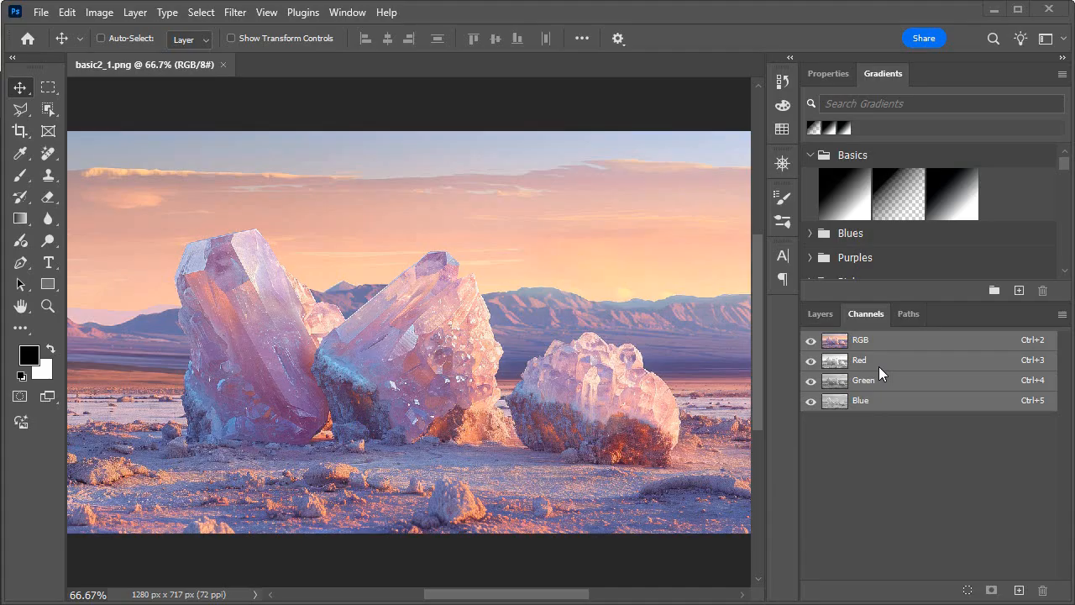
pyautogui.click(99, 14)
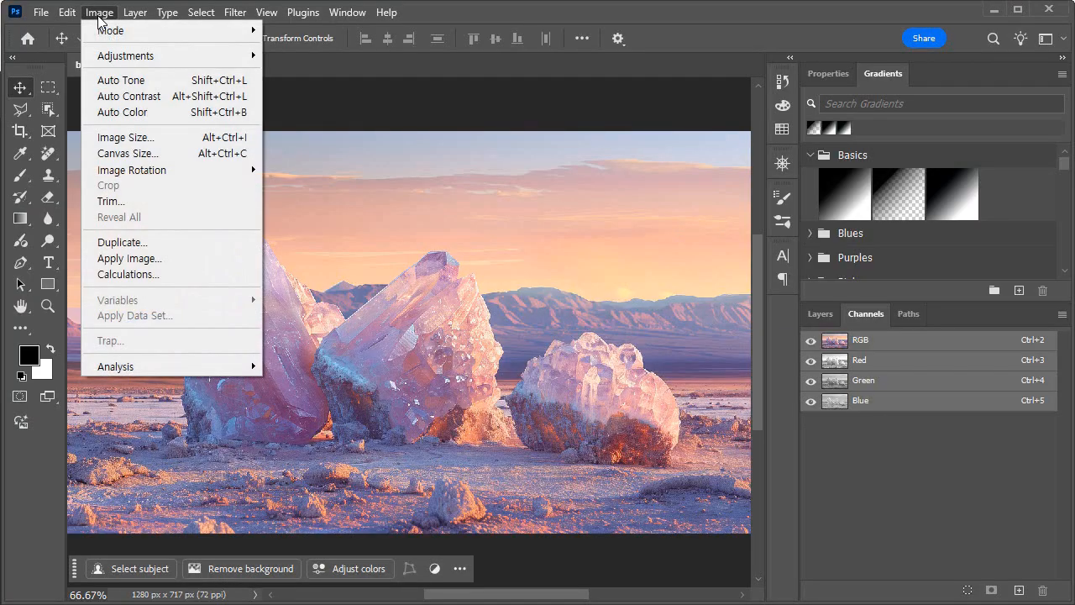
pyautogui.moveTo(162, 33)
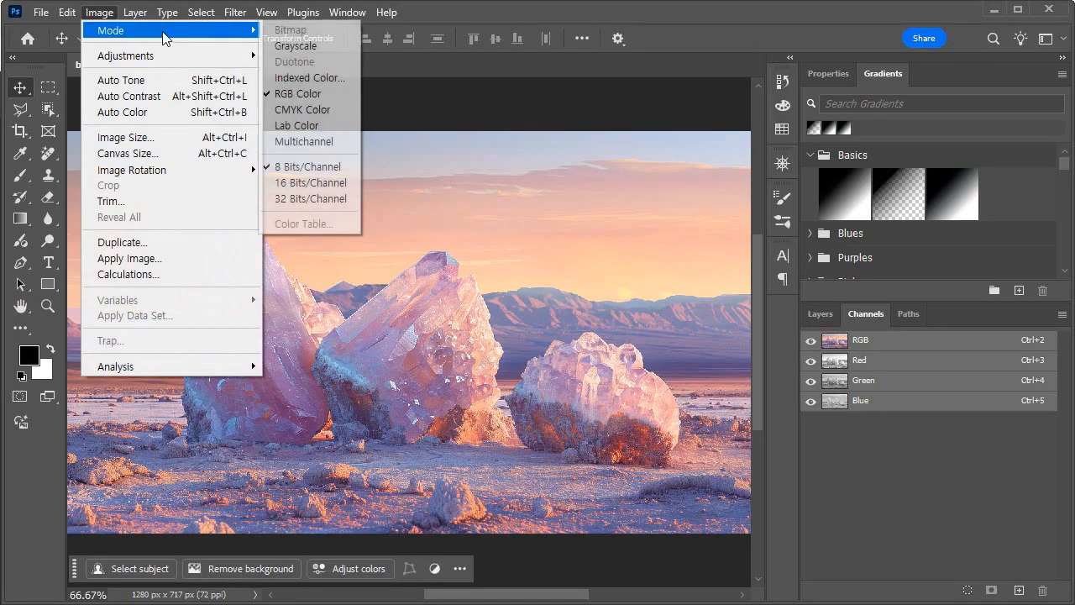
pyautogui.click(334, 116)
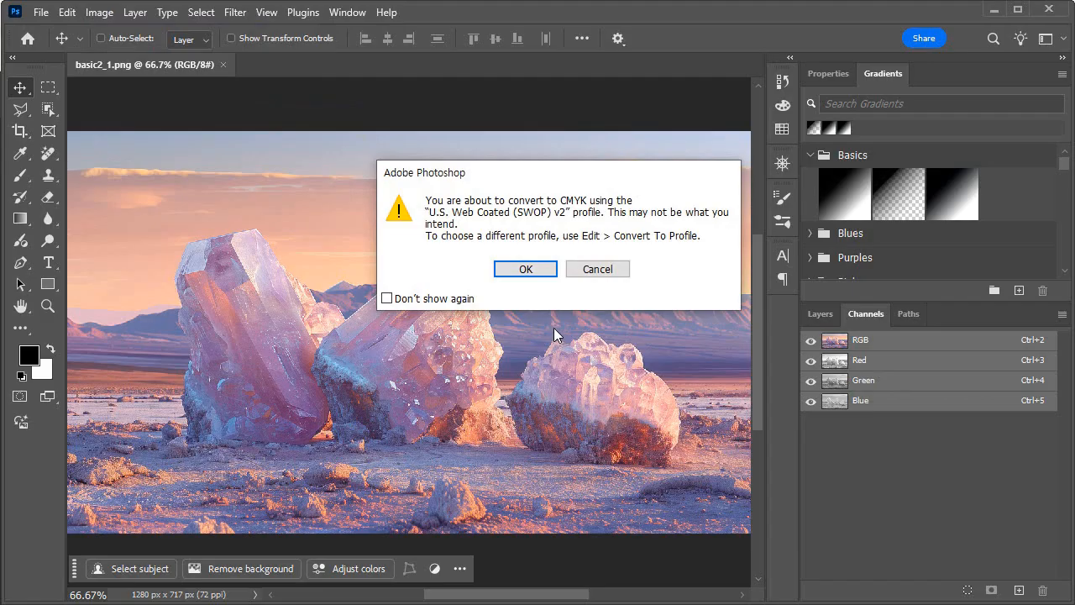
pyautogui.click(527, 270)
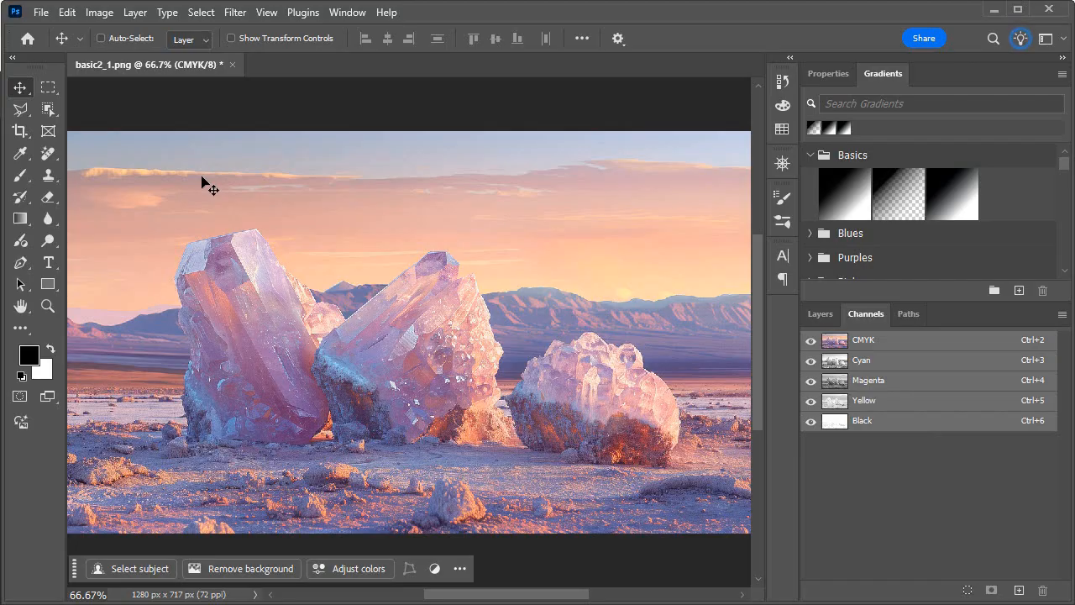
# Step: Convert the image to Grayscale, discarding its color information
pyautogui.click(100, 13)
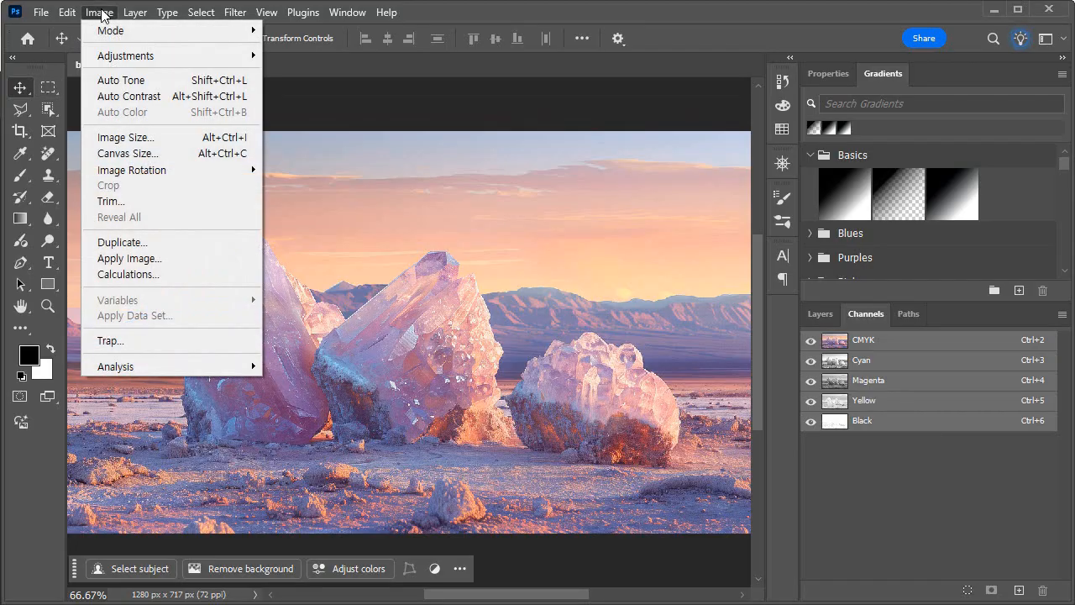
pyautogui.moveTo(112, 34)
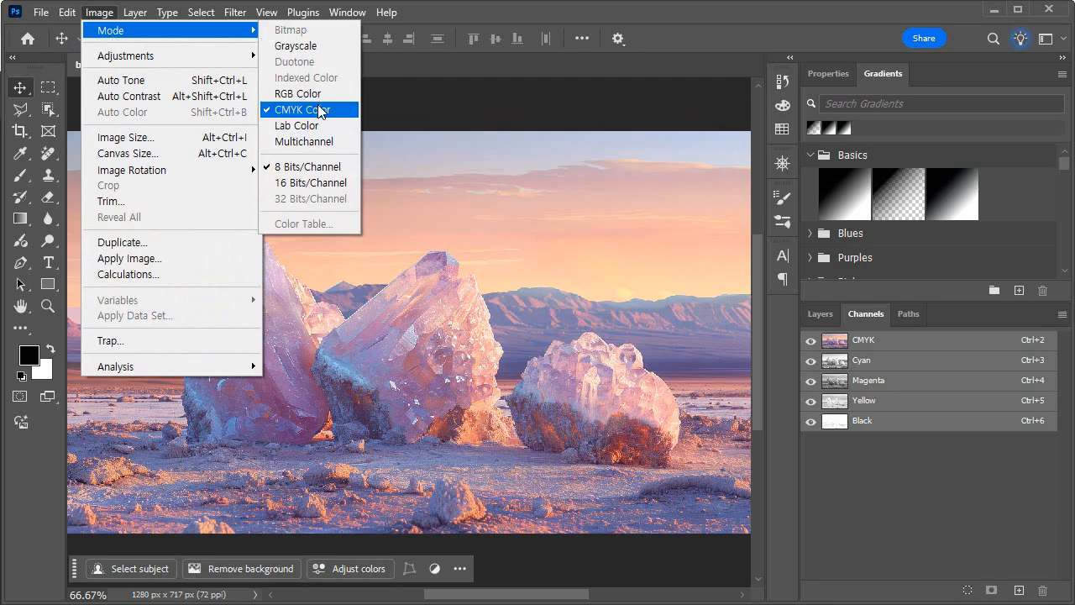
pyautogui.click(296, 47)
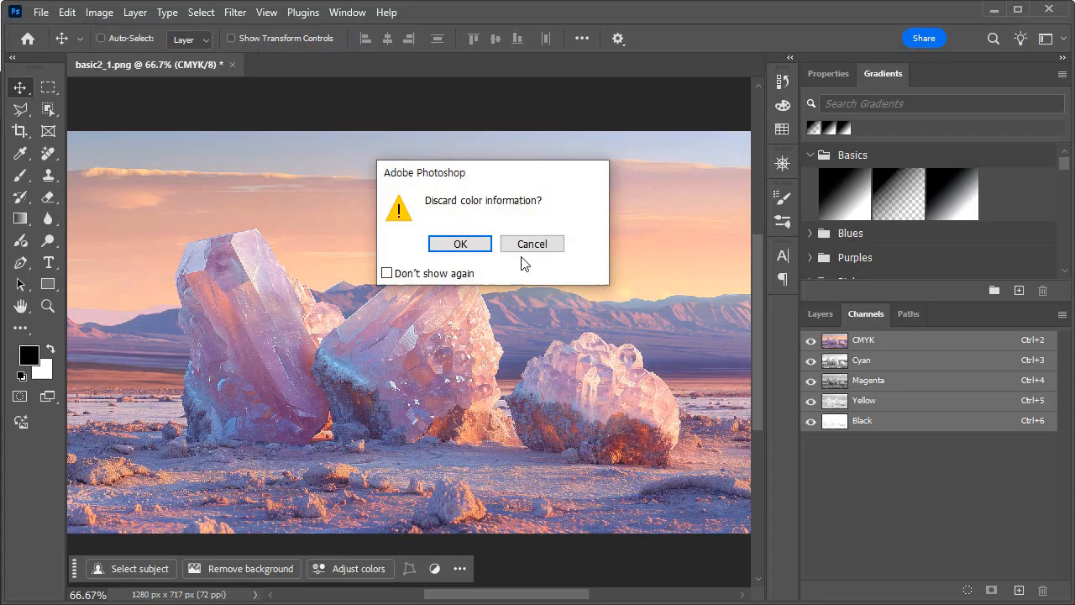
pyautogui.click(460, 243)
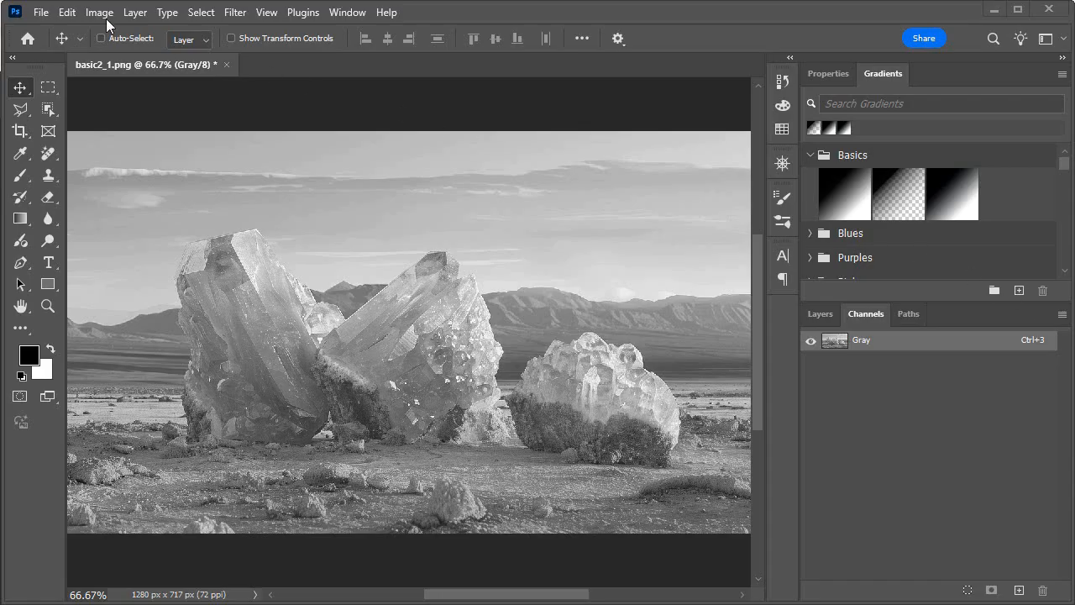
# Step: Start converting the grayscale image to Duotone mode with the Monotone type, and open the color of ink 1 for editing
pyautogui.click(70, 12)
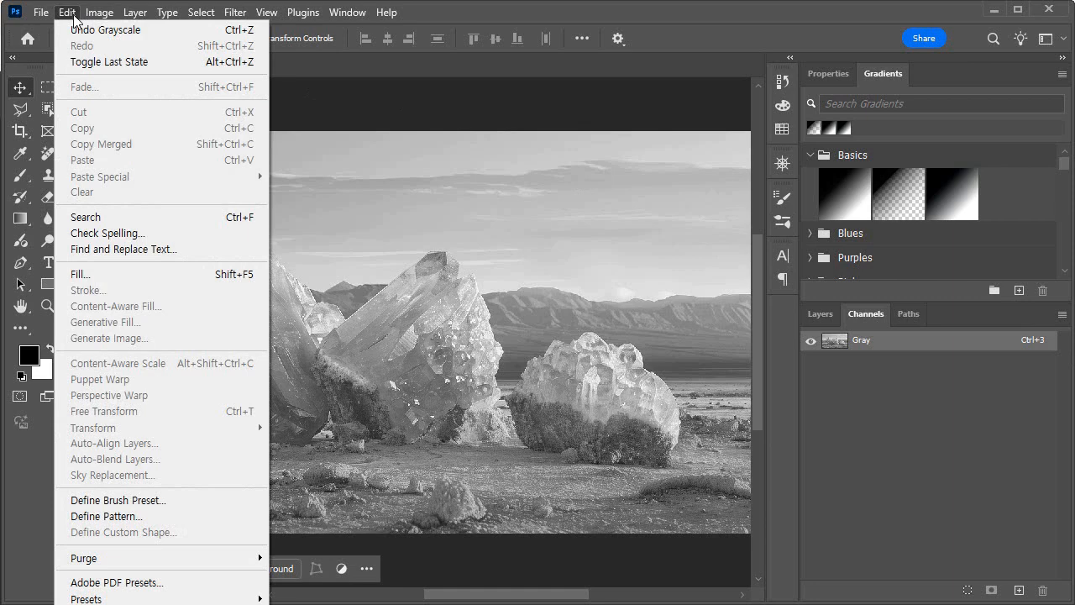
pyautogui.moveTo(101, 20)
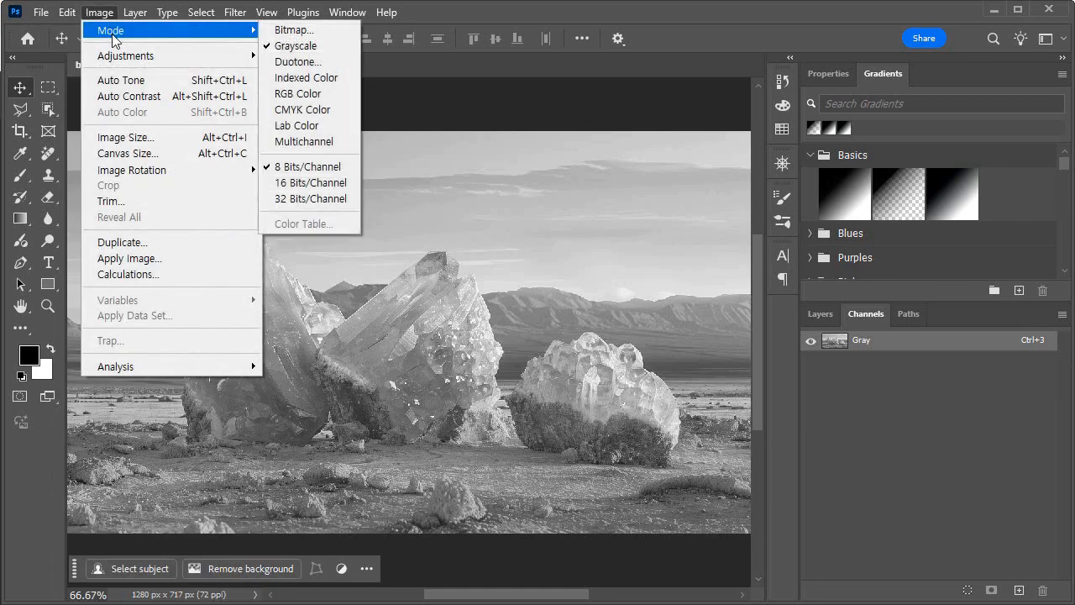
pyautogui.click(296, 66)
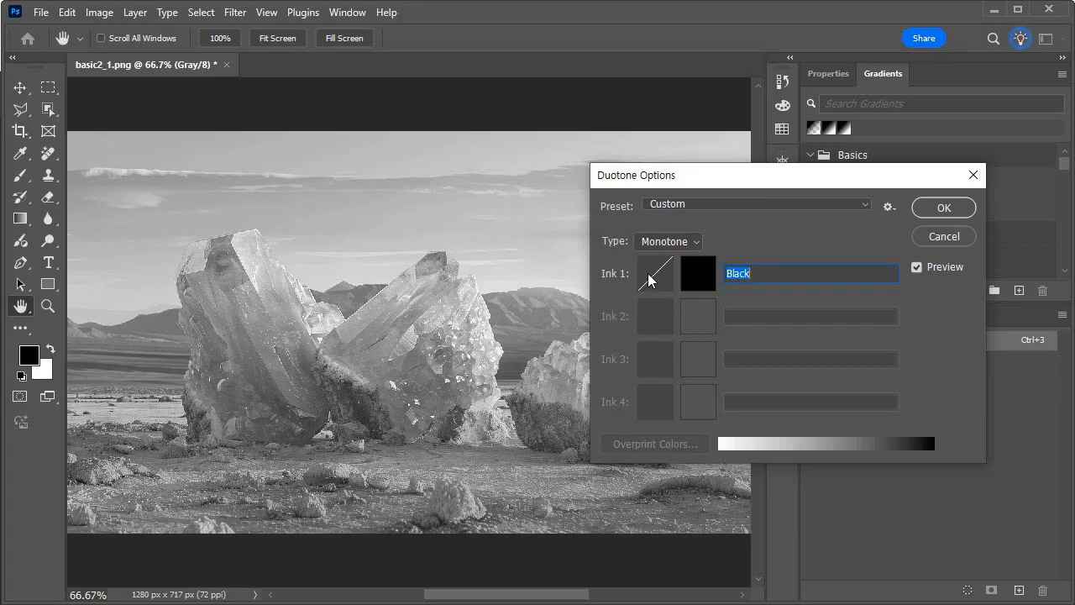
pyautogui.click(668, 241)
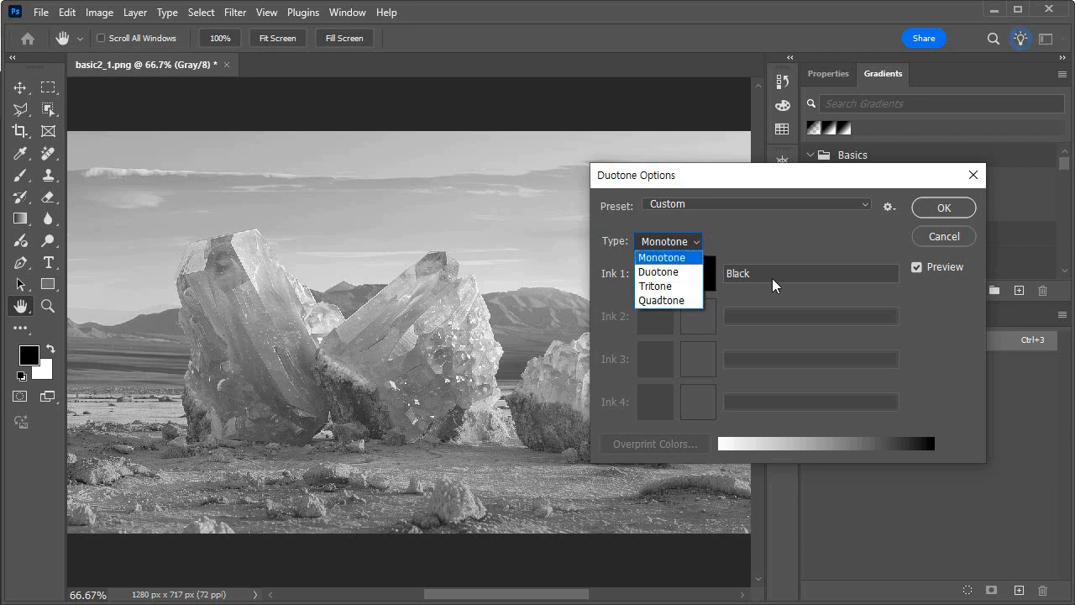
pyautogui.click(768, 255)
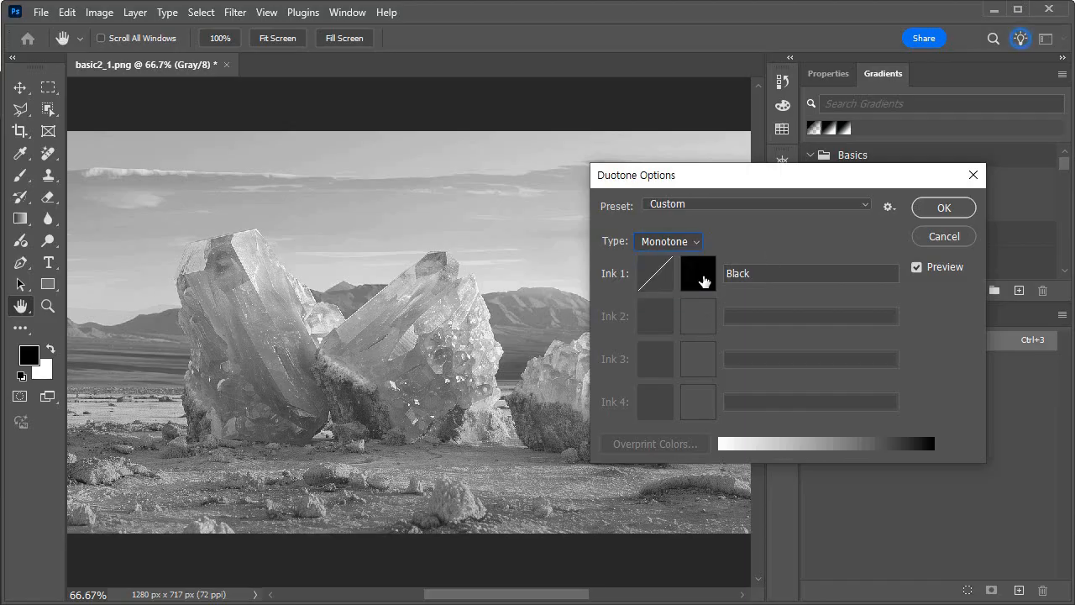
pyautogui.click(697, 273)
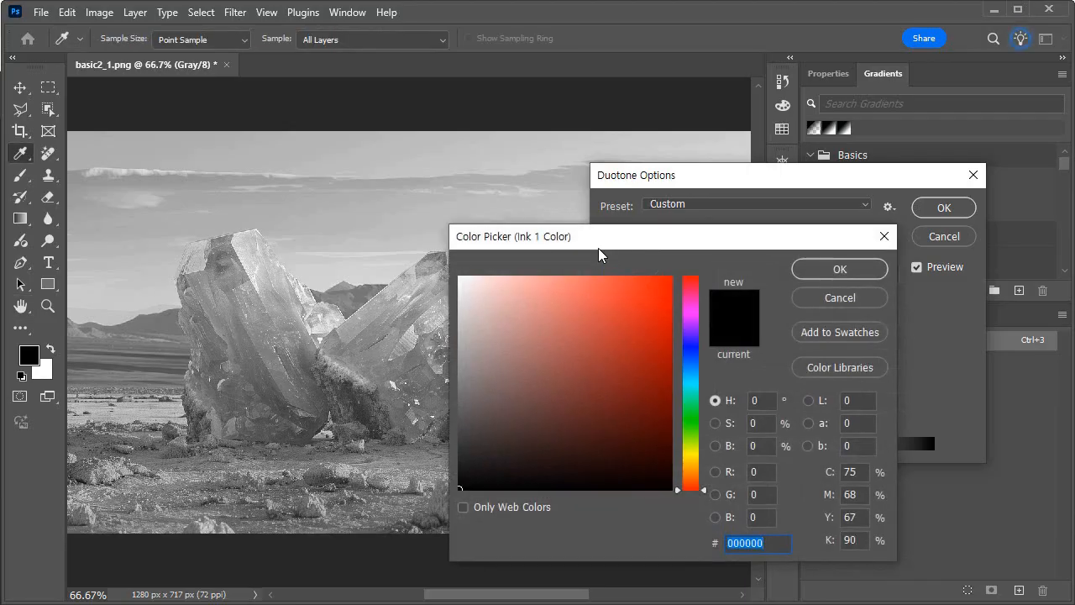
# Step: Try several red shades for ink 1, from ff4c4c to d95c5c
pyautogui.moveTo(603, 246); pyautogui.dragTo(613, 220)
pyautogui.write('ff4c4c')
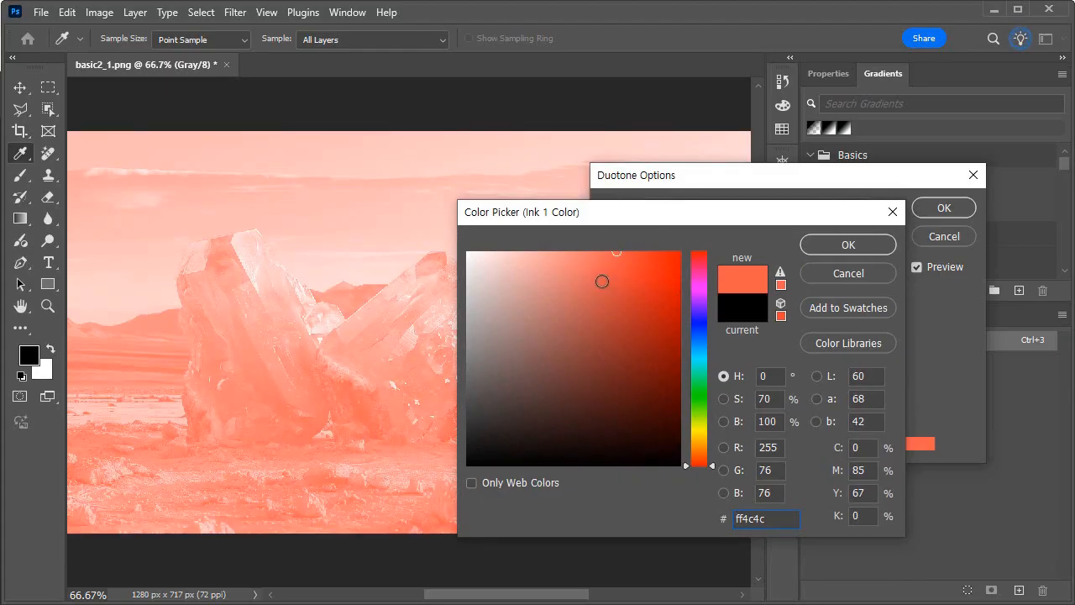
pyautogui.click(601, 282)
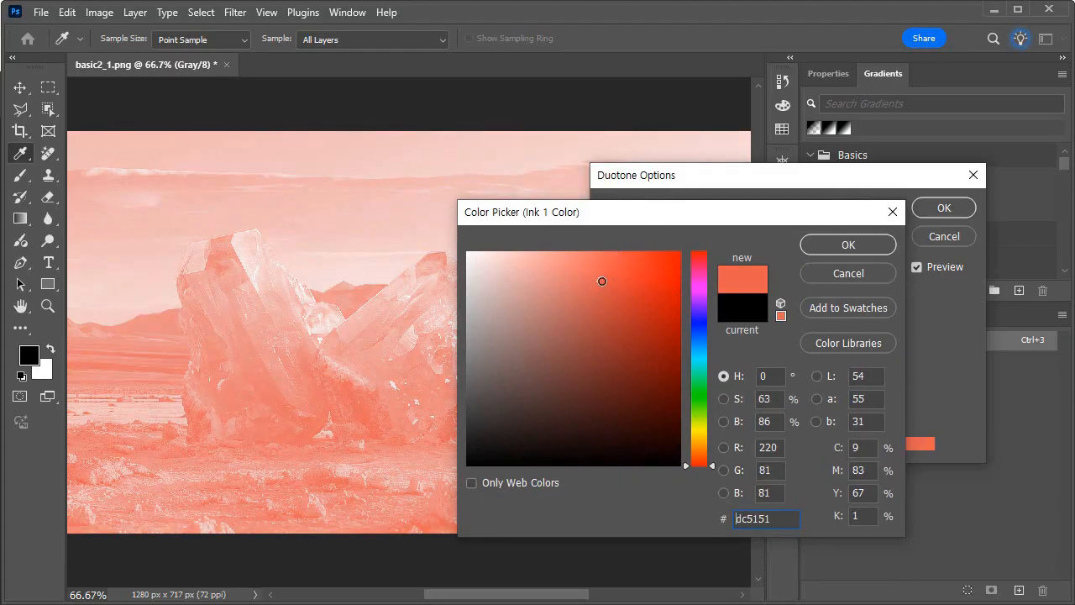
pyautogui.click(614, 298)
pyautogui.click(590, 283)
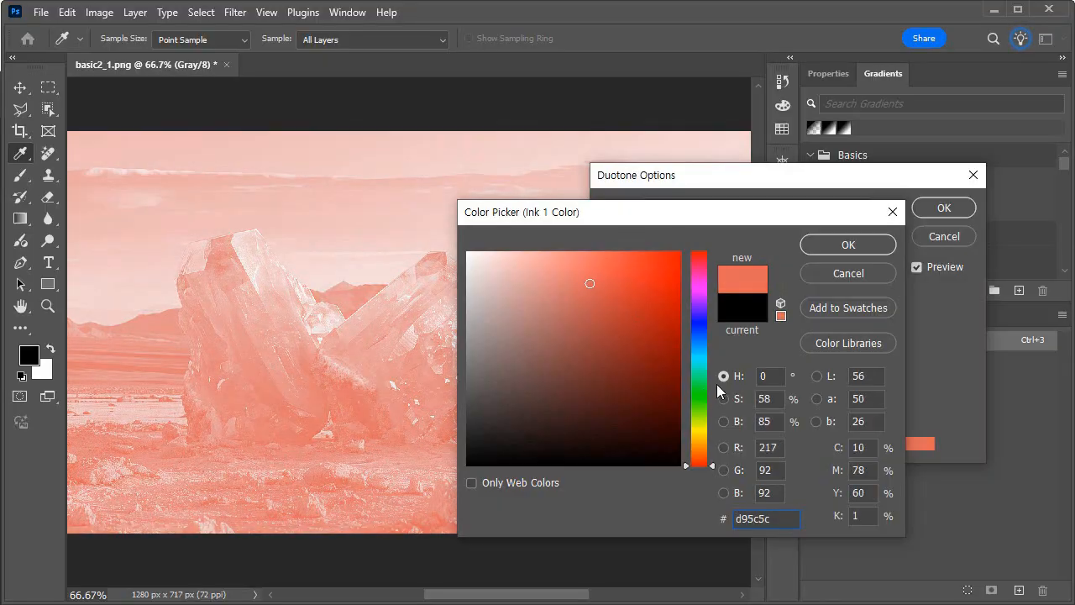
# Step: Set the color of ink 1 to the blue 448ba9
pyautogui.click(697, 347)
pyautogui.moveTo(598, 270); pyautogui.dragTo(567, 266)
pyautogui.click(580, 294)
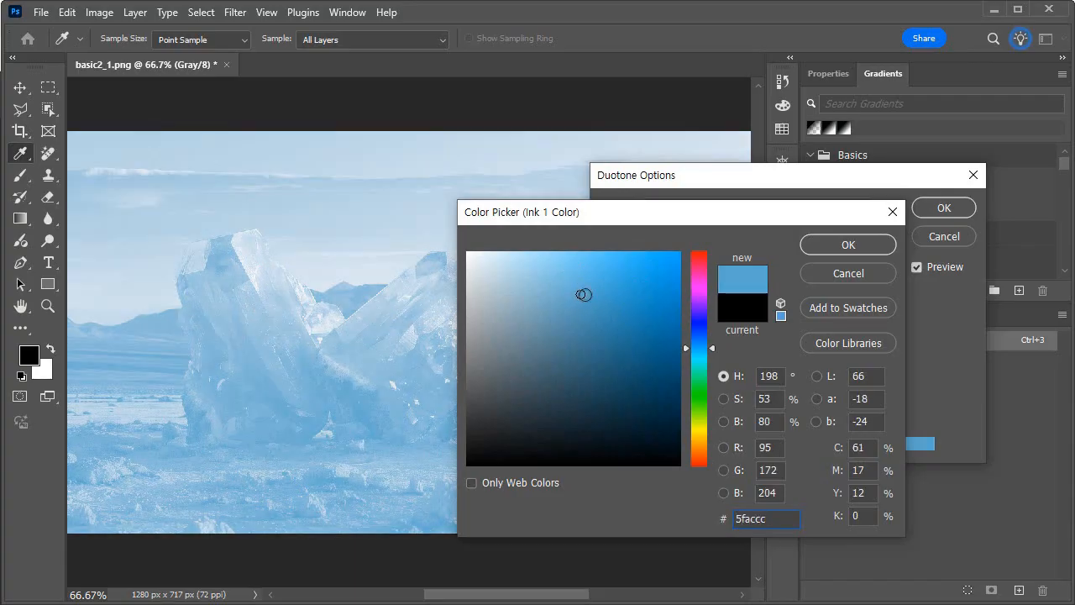
pyautogui.click(565, 340)
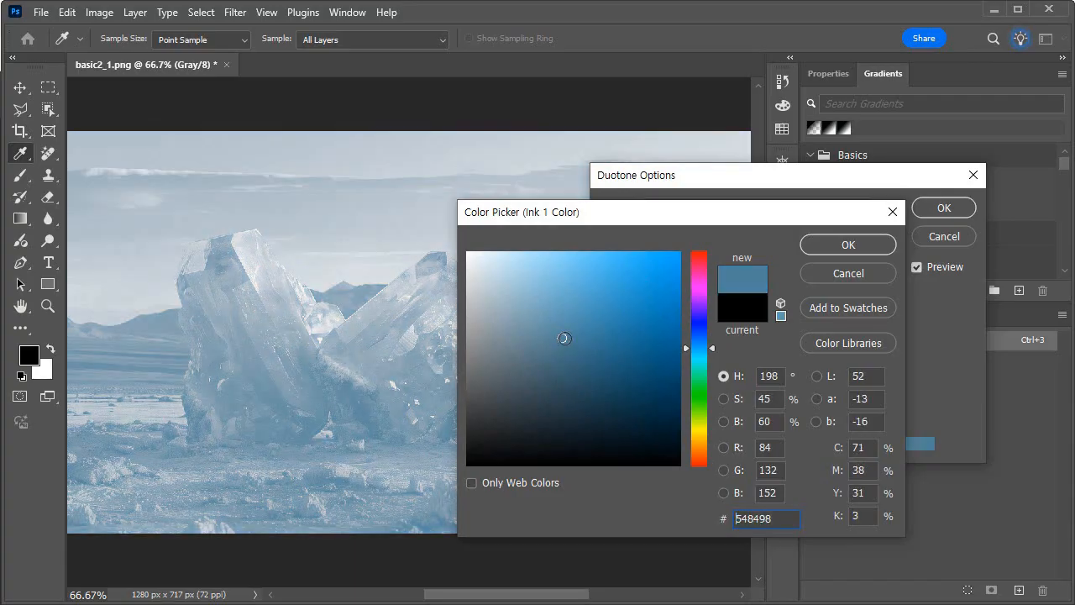
pyautogui.click(575, 347)
pyautogui.click(595, 324)
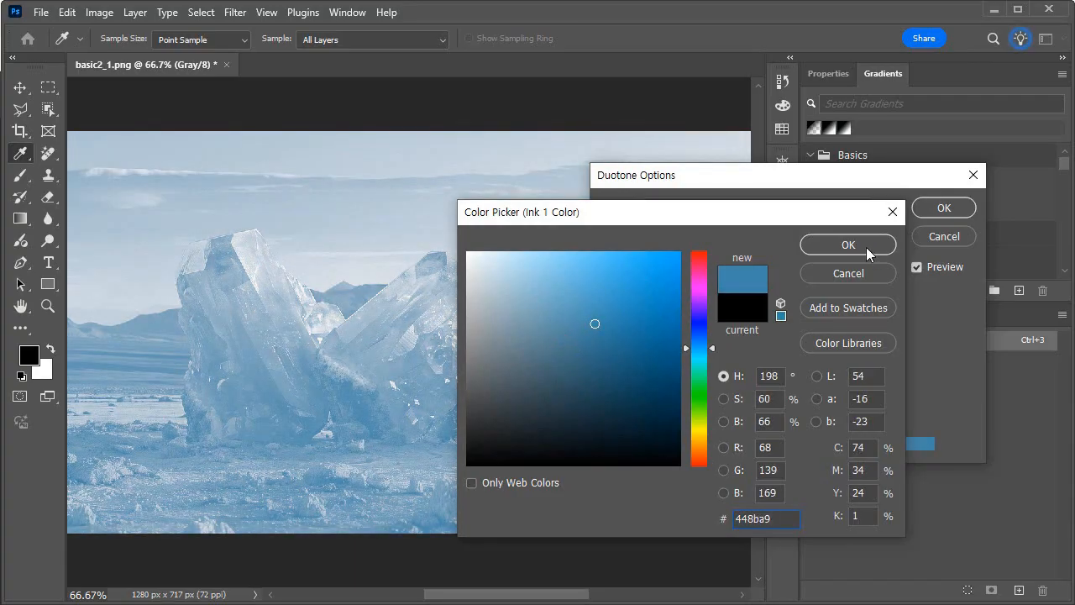
pyautogui.click(866, 246)
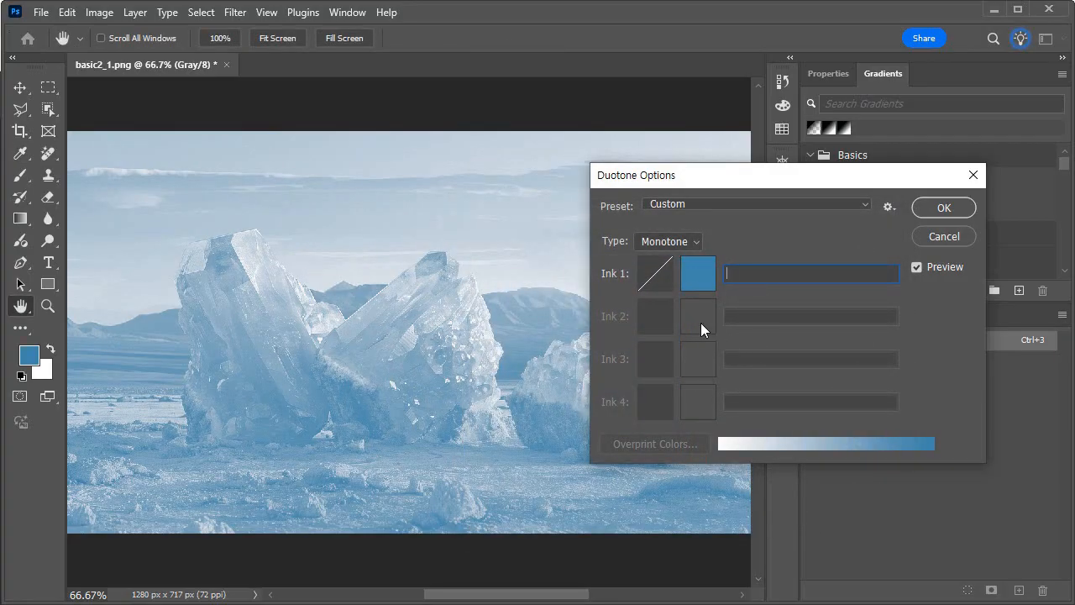
# Step: Change the type to Duotone and set the color of ink 2 to a bright yellow
pyautogui.click(667, 243)
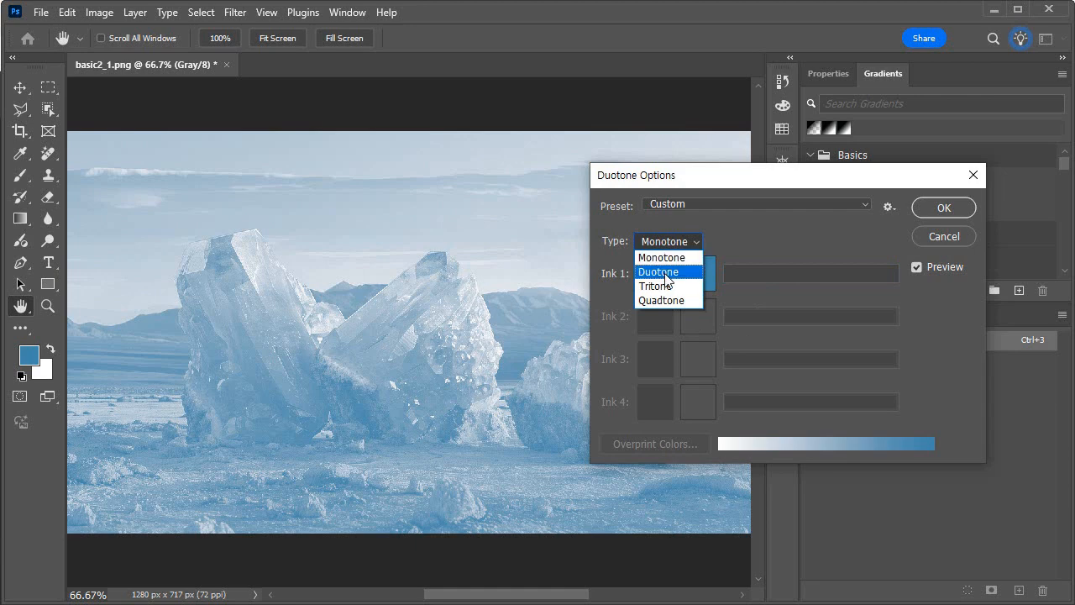
pyautogui.click(659, 272)
pyautogui.click(694, 321)
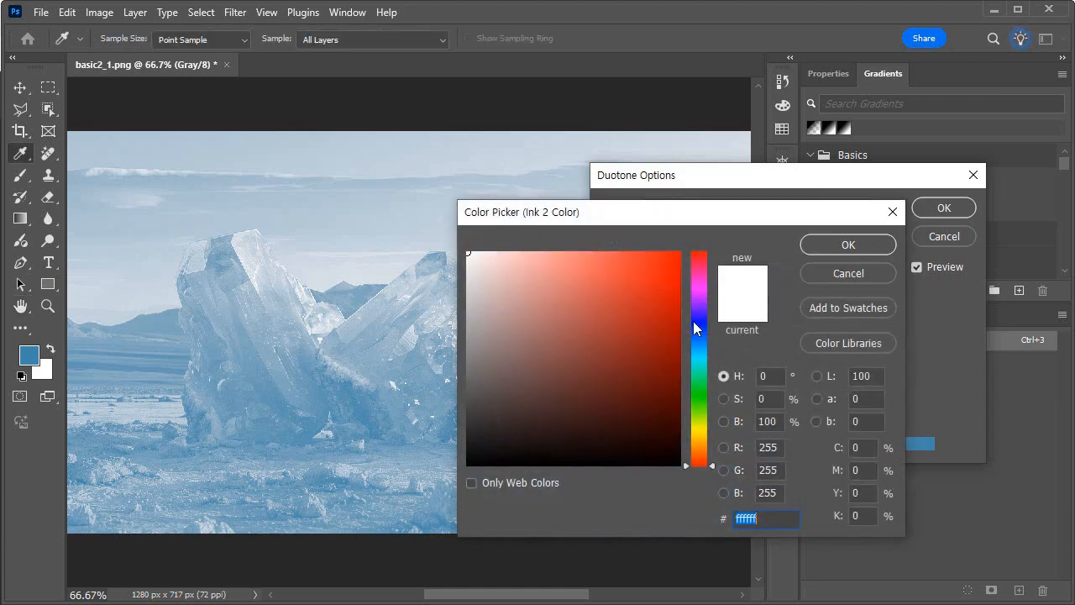
pyautogui.click(701, 430)
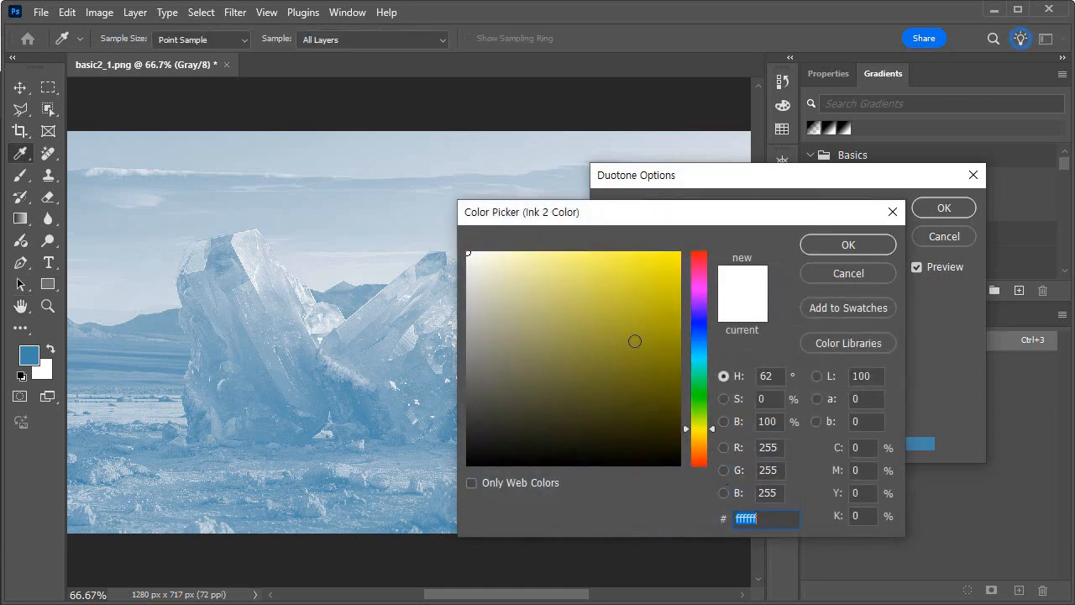
pyautogui.click(649, 313)
pyautogui.moveTo(654, 283); pyautogui.dragTo(644, 275)
pyautogui.click(866, 245)
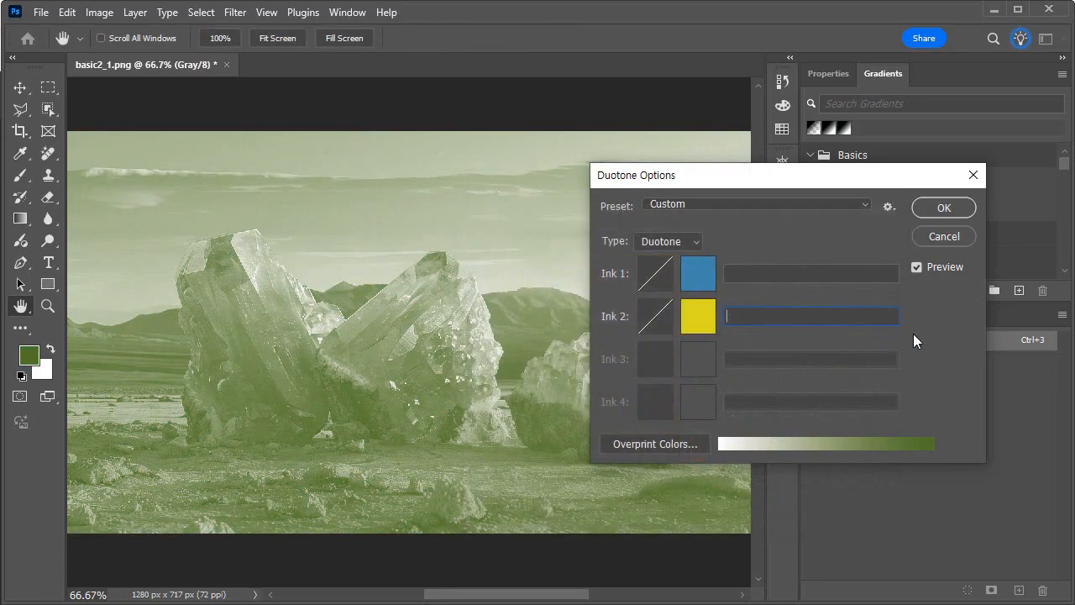
# Step: Name ink 1 "1" and ink 2 "2", and apply the Duotone conversion
pyautogui.click(943, 208)
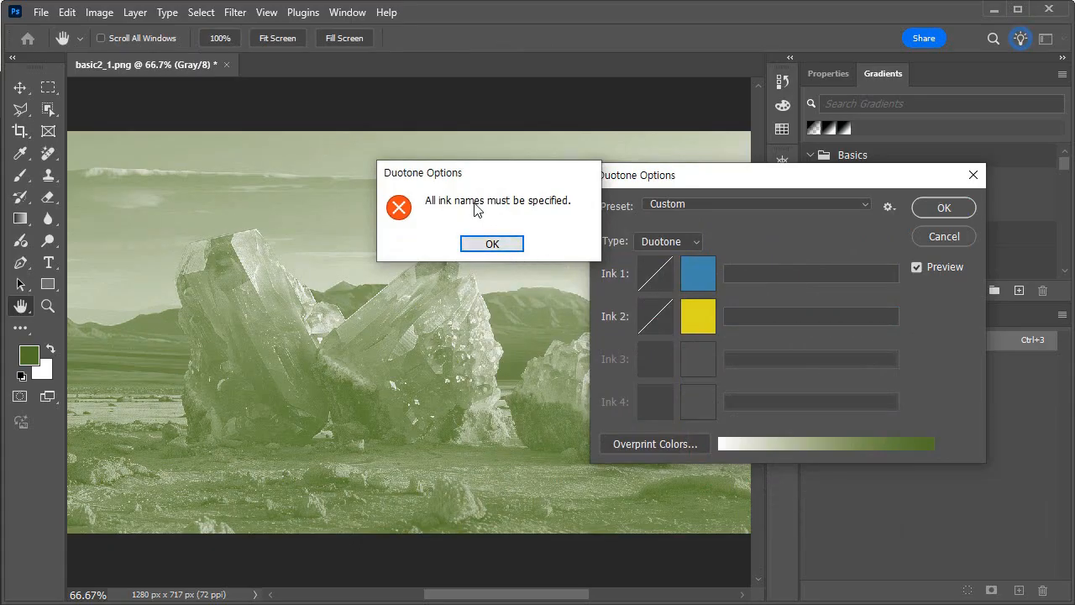
pyautogui.click(513, 245)
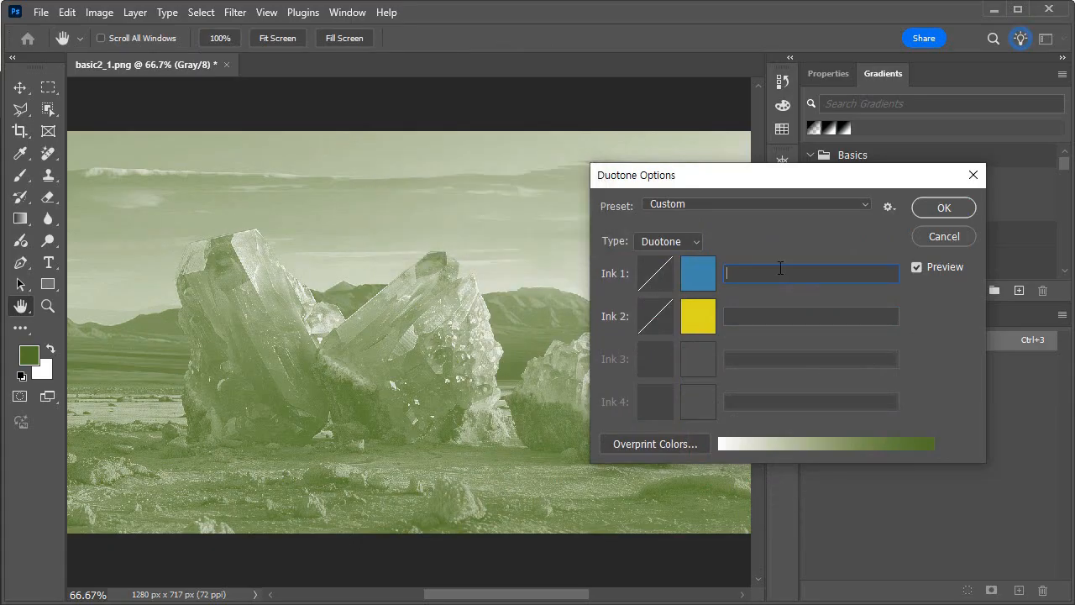
pyautogui.write('1')
pyautogui.click(763, 318)
pyautogui.write('2')
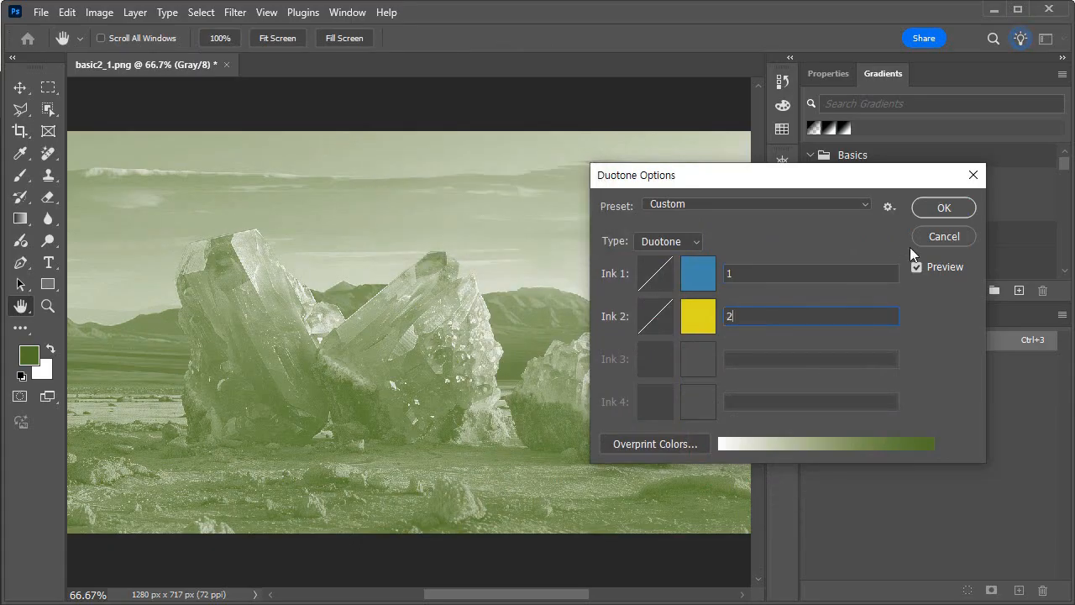
pyautogui.click(933, 207)
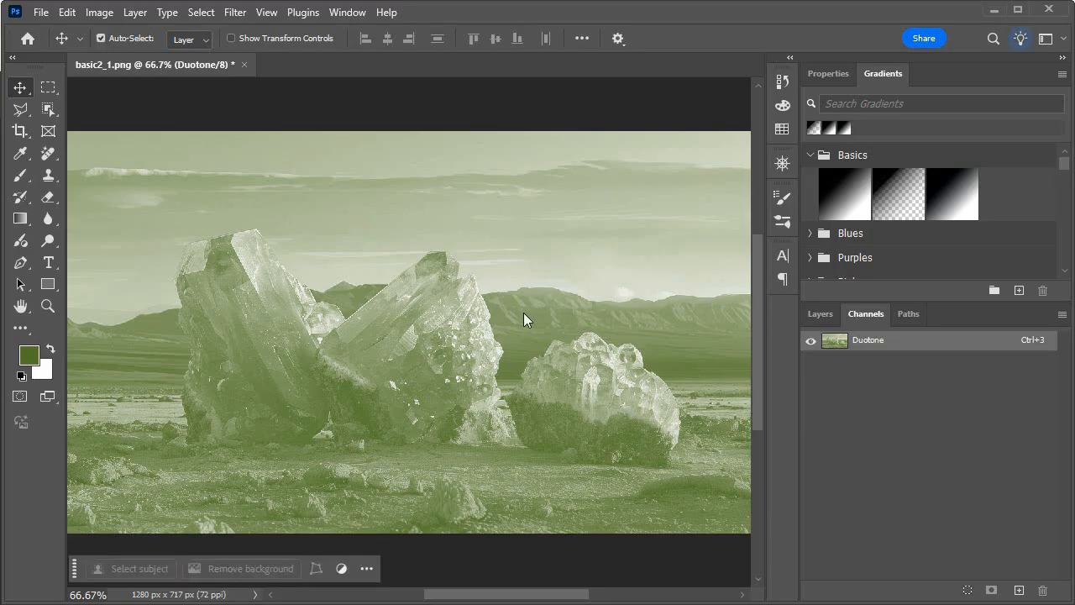
# Step: Undo the color mode conversions back to the RGB image and activate the Rectangular Marquee tool
pyautogui.hotkey('ctrl', 'z')
pyautogui.hotkey('ctrl', 'z')
pyautogui.hotkey('ctrl', 'z')
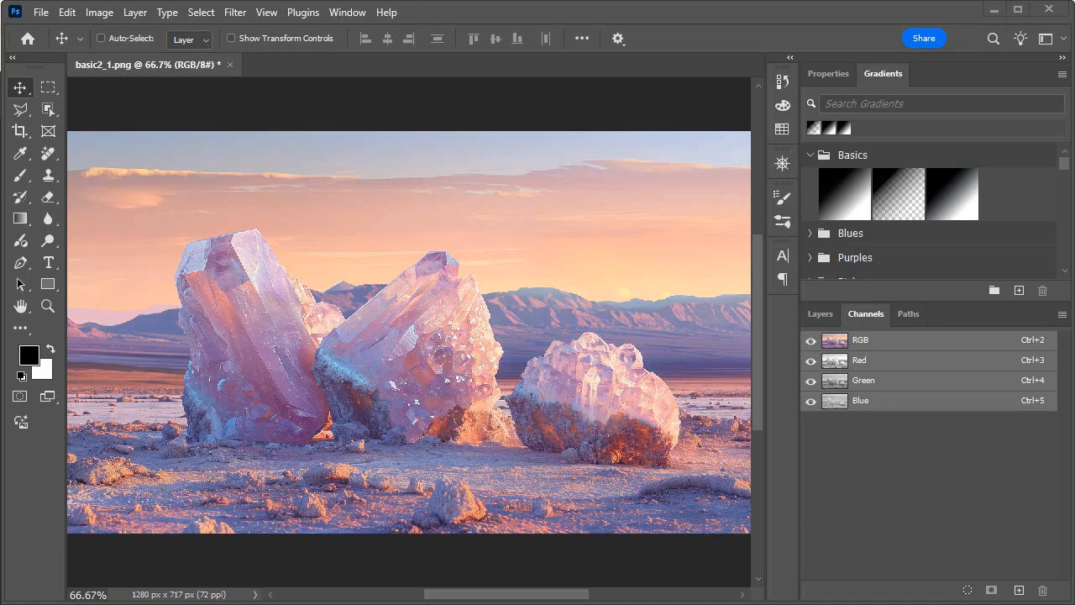
pyautogui.click(50, 88)
pyautogui.click(48, 87)
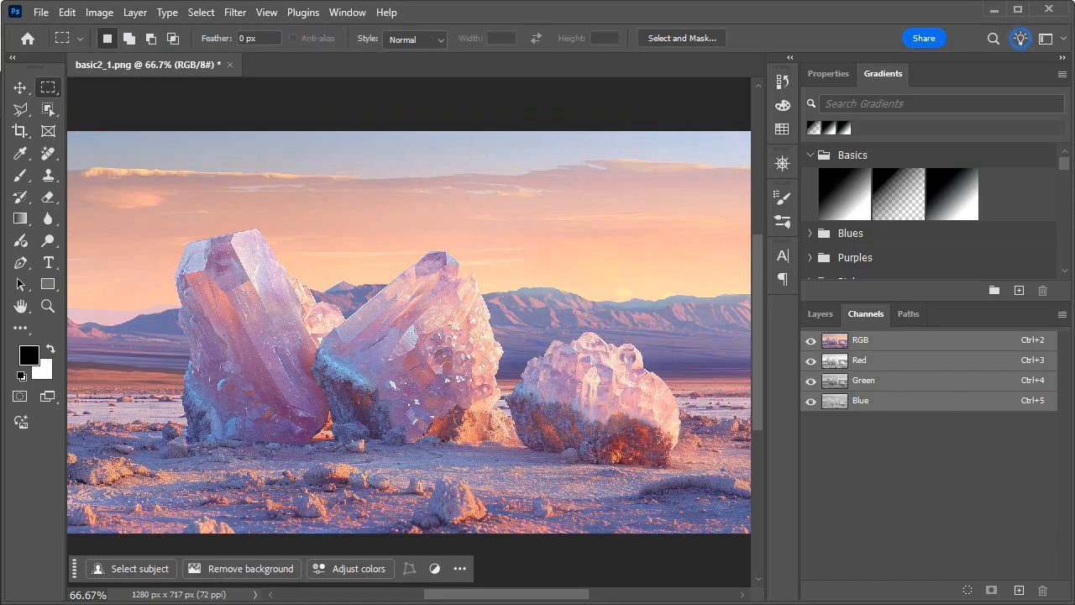
# Step: Open basic2_10.jpg from the basic example folder in File Explorer as a separate document, and close basic2_1.png without saving
pyautogui.hotkey('alt', 'Tab')
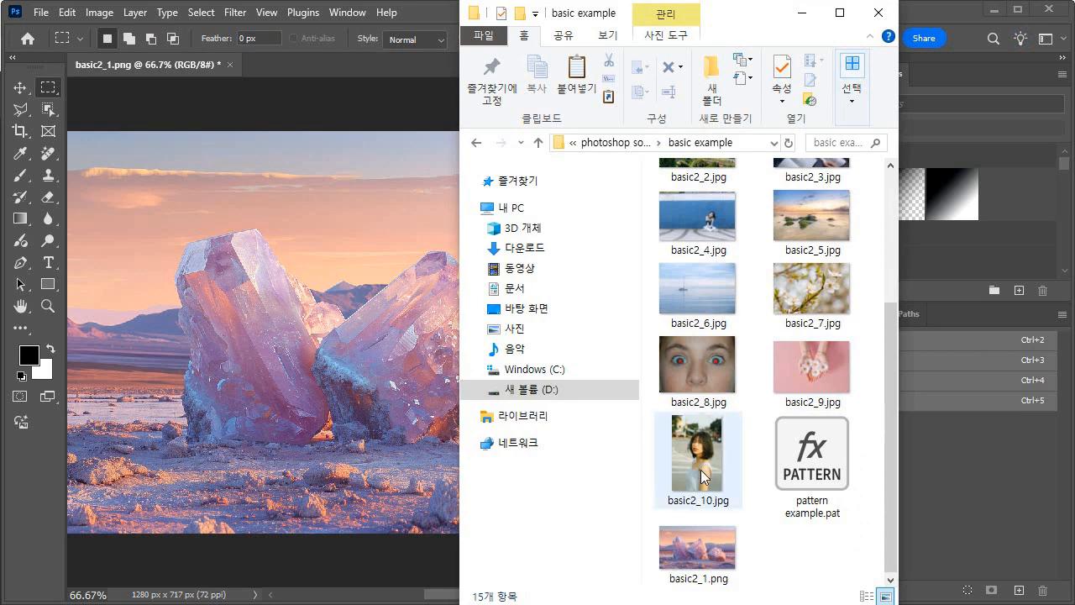
pyautogui.moveTo(702, 476); pyautogui.dragTo(281, 68)
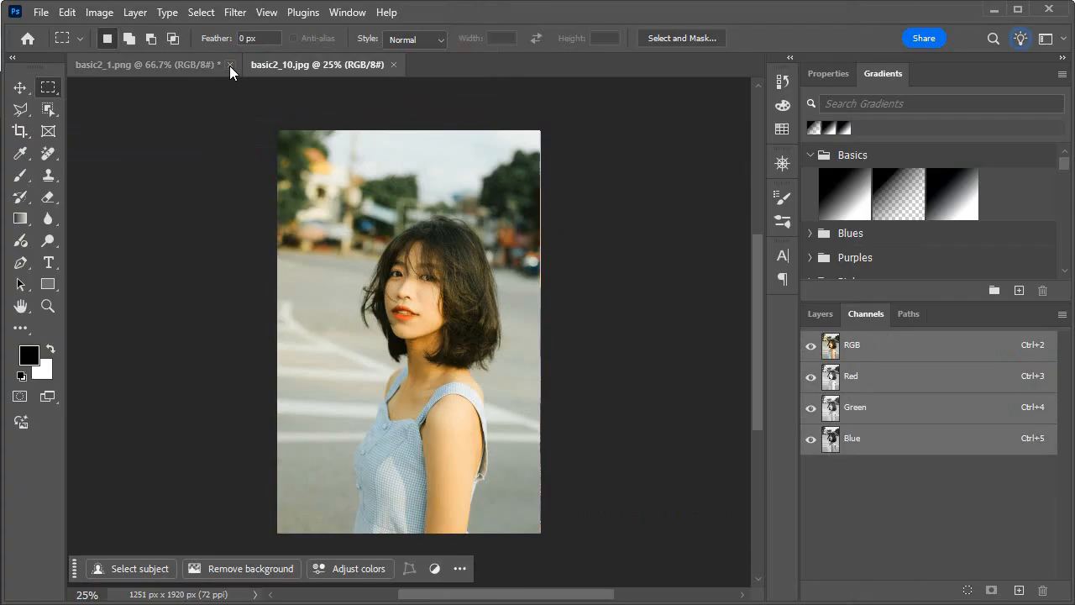
pyautogui.click(229, 65)
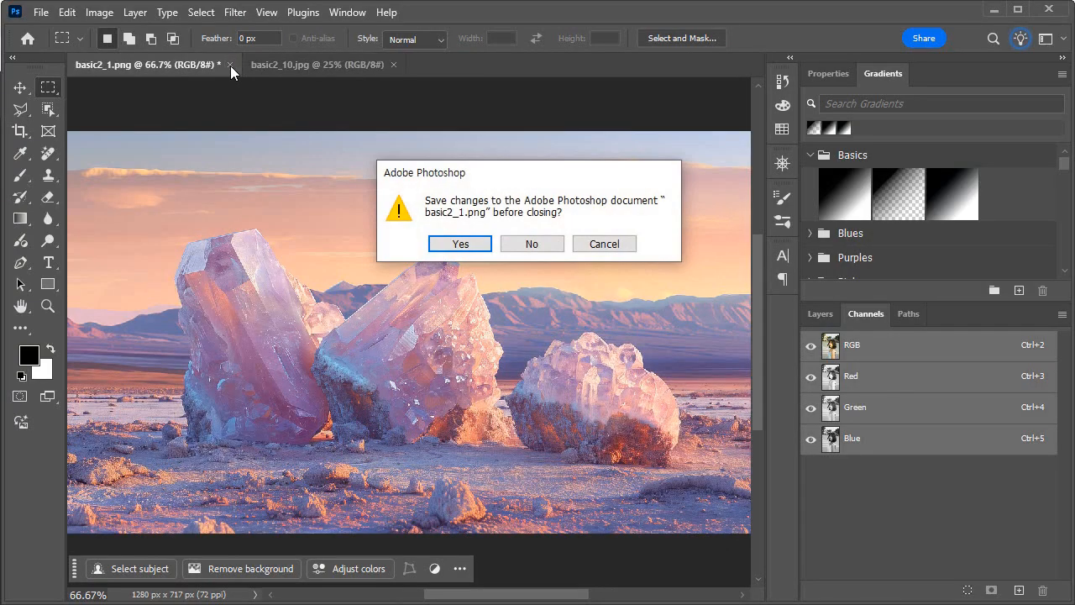
pyautogui.click(547, 246)
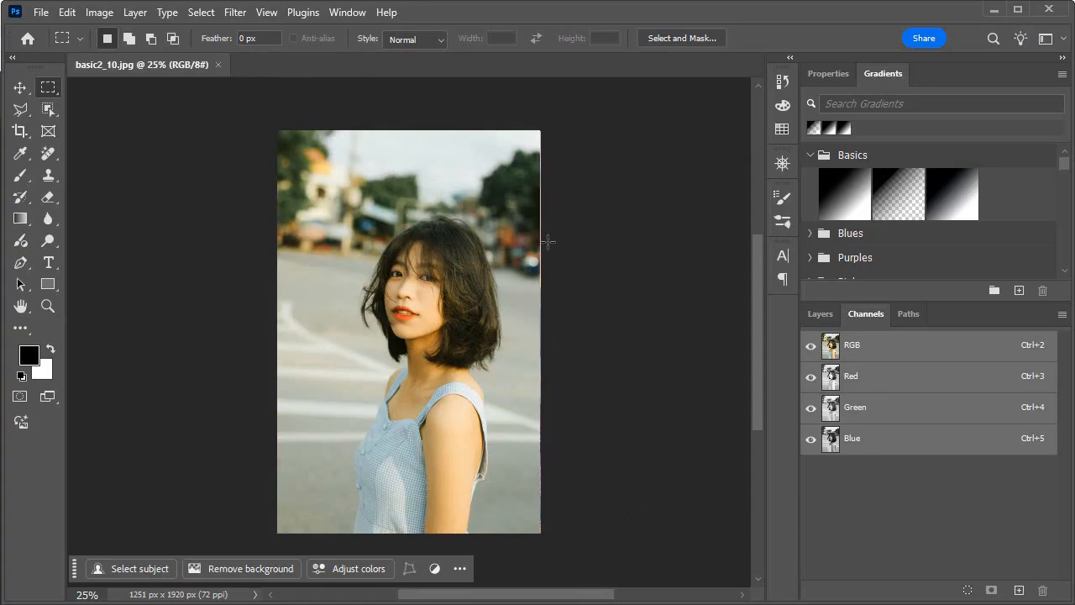
# Step: Try cropping the image to a rectangular selection of about 1033 × 1316 px around the woman, and undo the crop
pyautogui.click(99, 12)
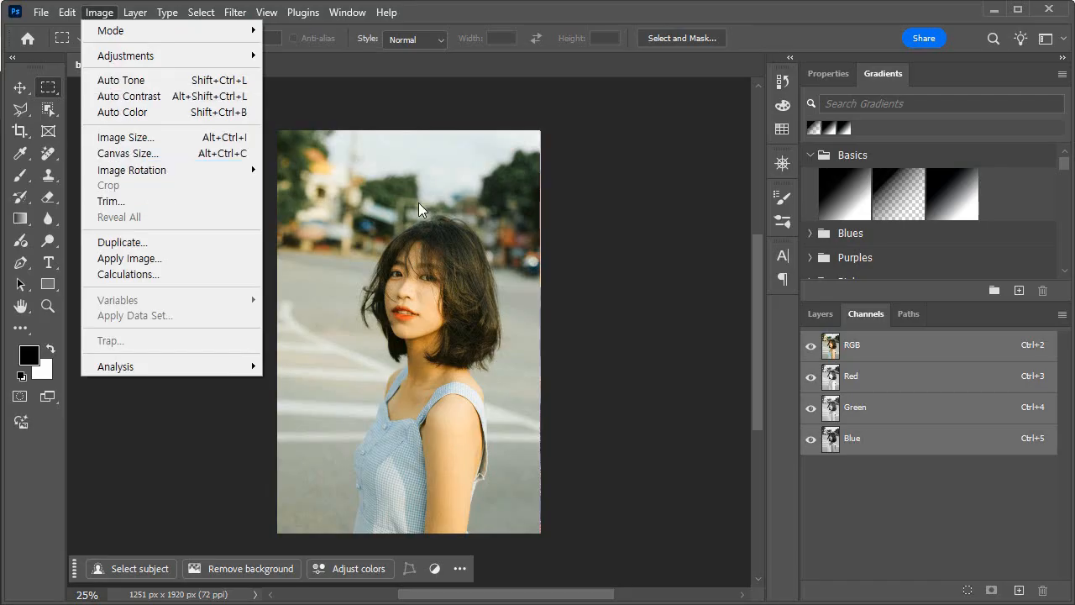
pyautogui.click(605, 266)
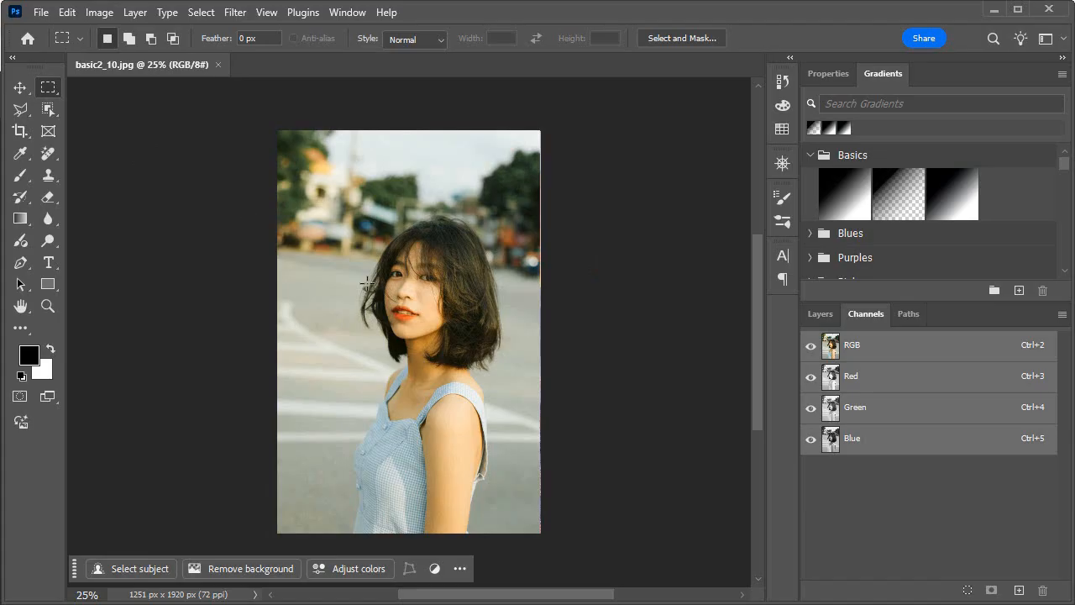
pyautogui.moveTo(309, 182); pyautogui.dragTo(526, 456)
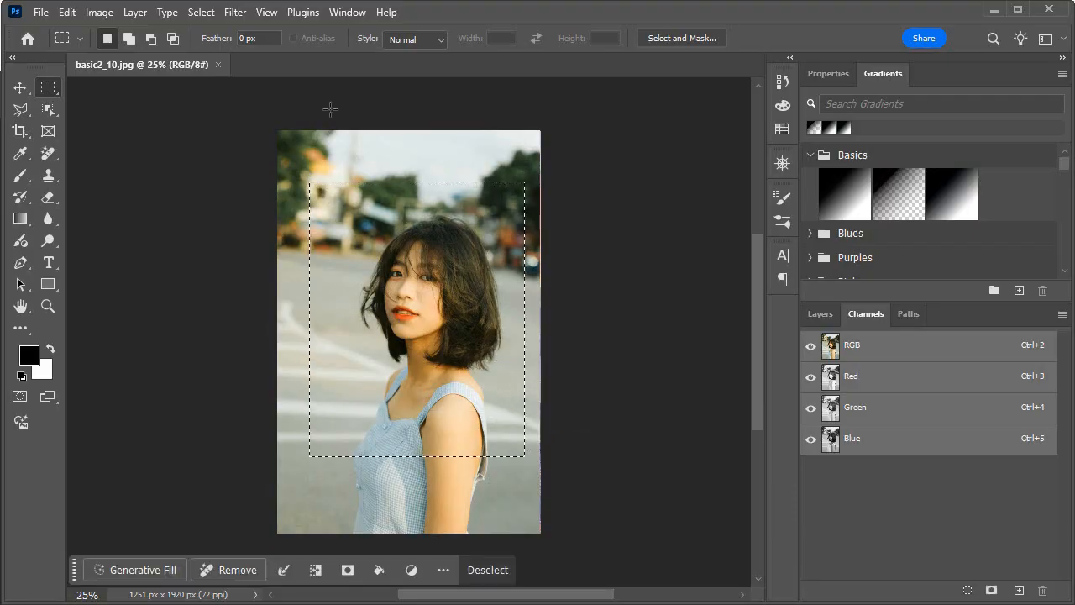
pyautogui.click(100, 13)
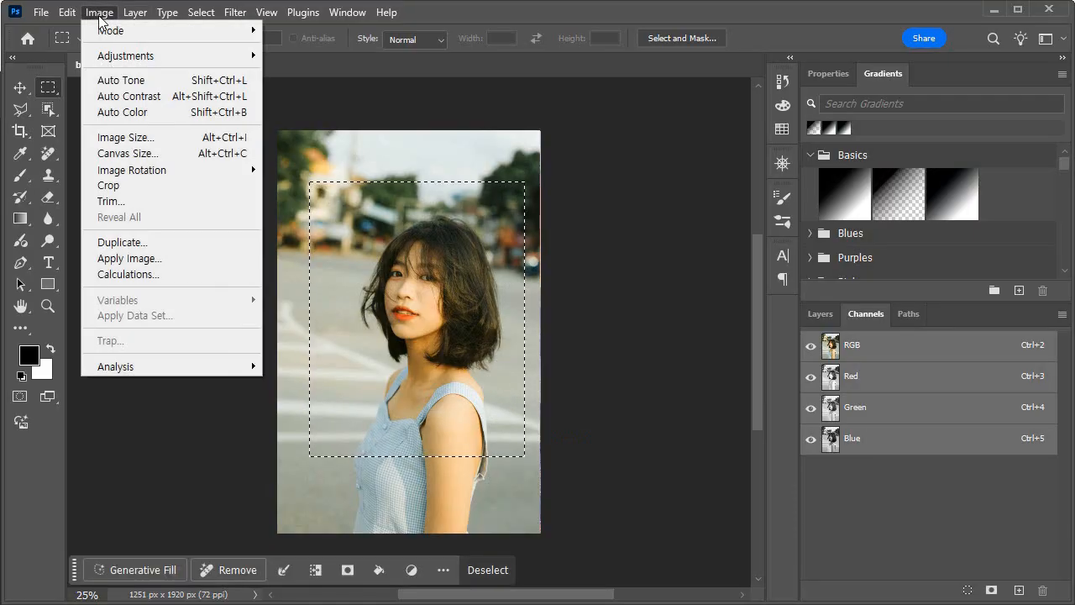
pyautogui.click(112, 186)
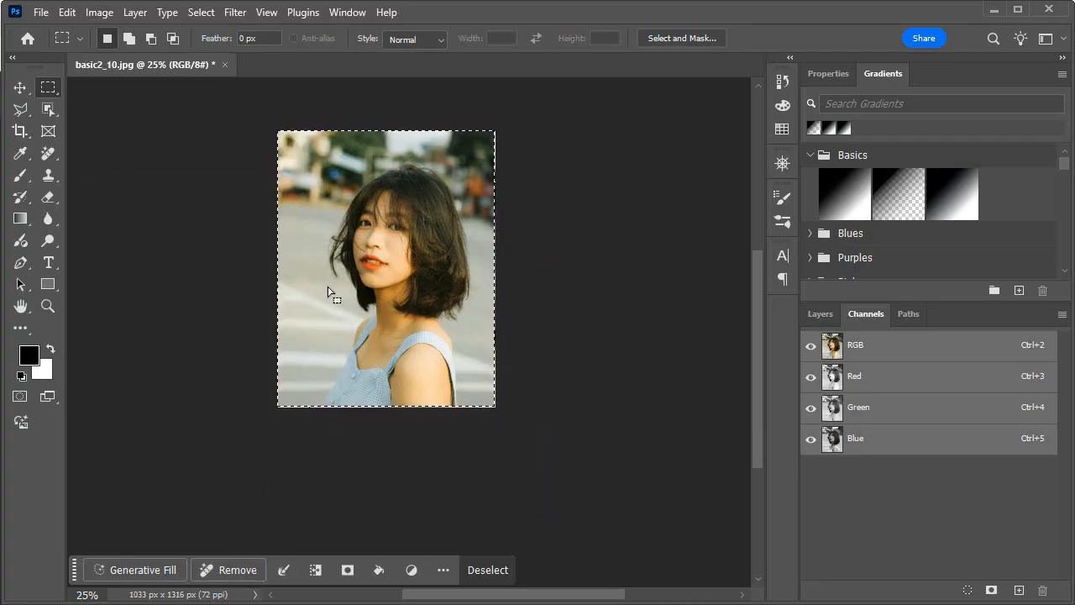
pyautogui.hotkey('ctrl', 'z')
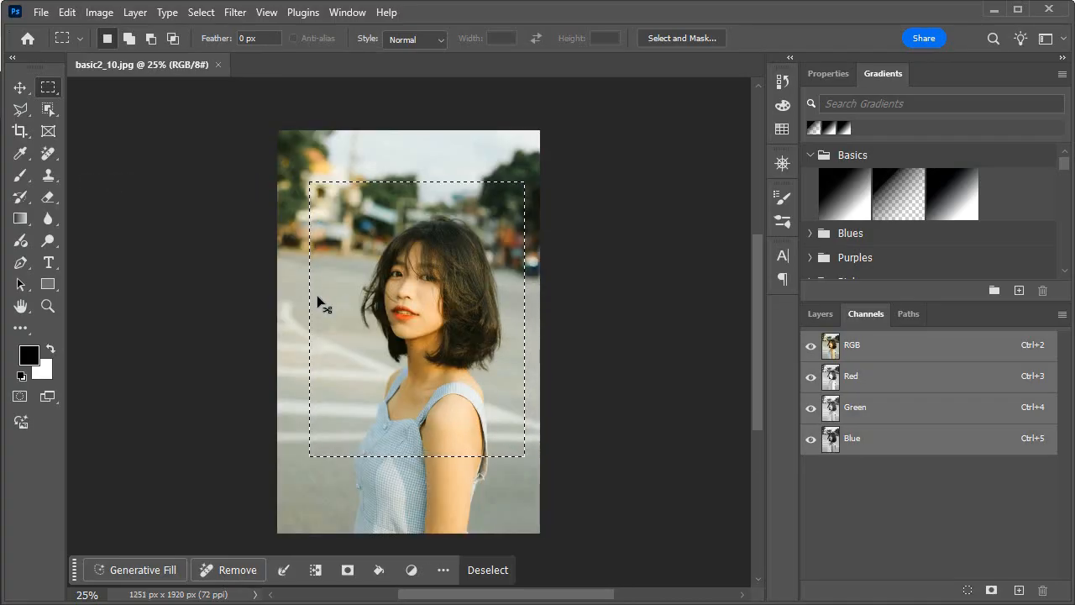
pyautogui.click(317, 295)
# Step: Try the Crop tool on an area of about 885 × 1168 px around the woman's head and shoulders, and undo the crop
pyautogui.click(19, 131)
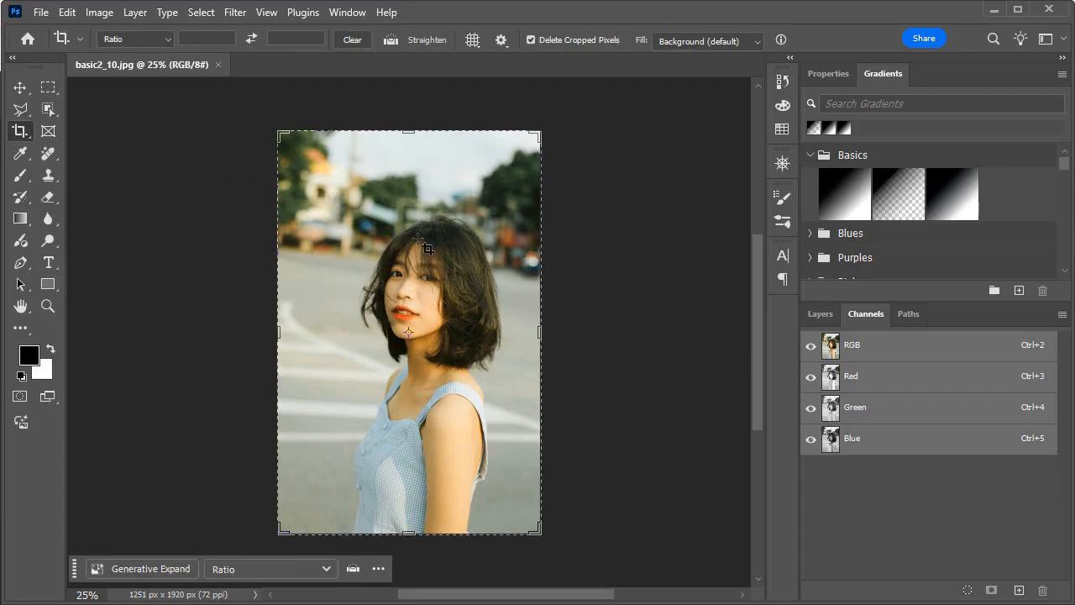
pyautogui.moveTo(332, 184); pyautogui.dragTo(524, 435)
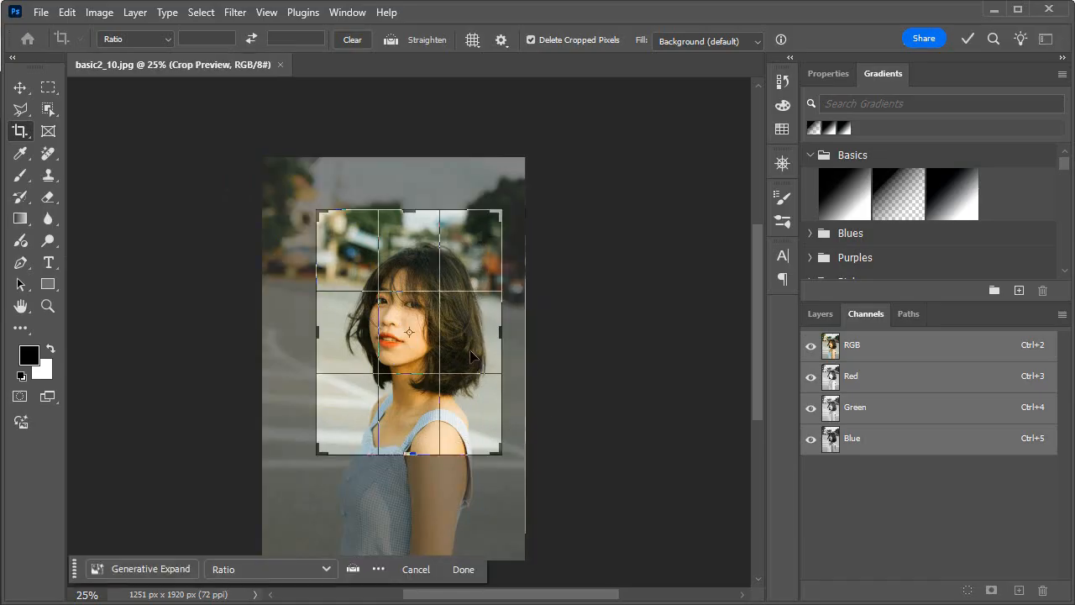
pyautogui.press('Return')
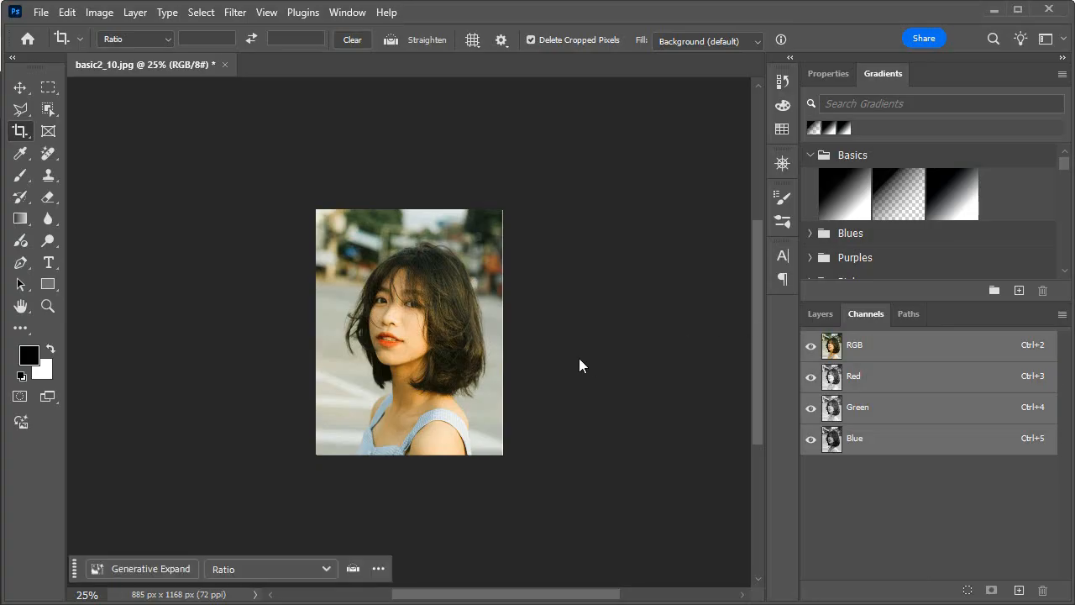
pyautogui.hotkey('ctrl', 'z')
pyautogui.scroll(-3, 579, 367)
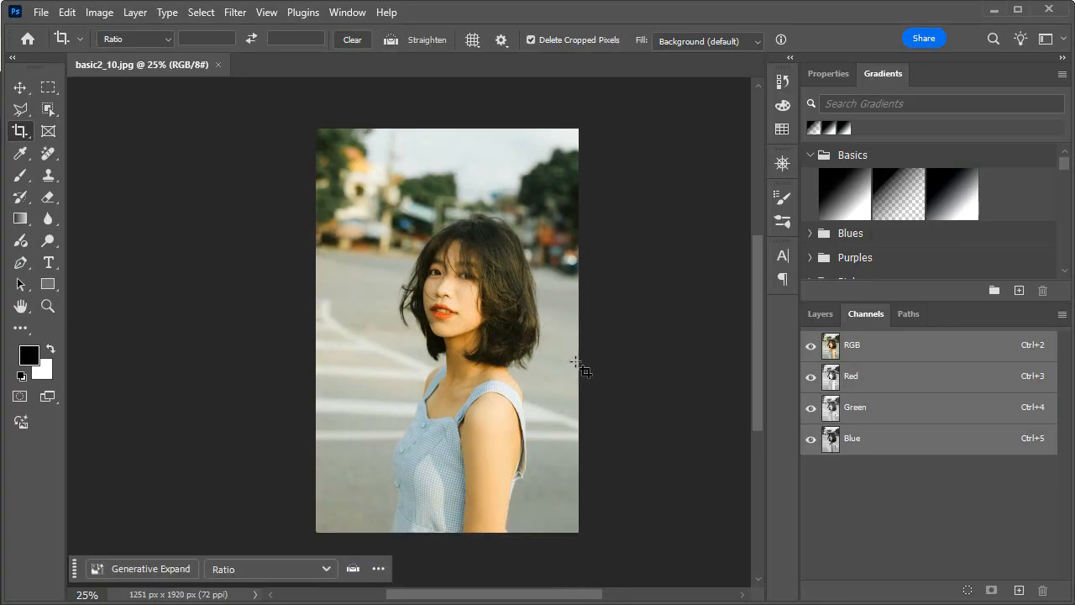
# Step: Show the layers and resize the image to a width of 20 cm with Automatic resampling
pyautogui.click(816, 314)
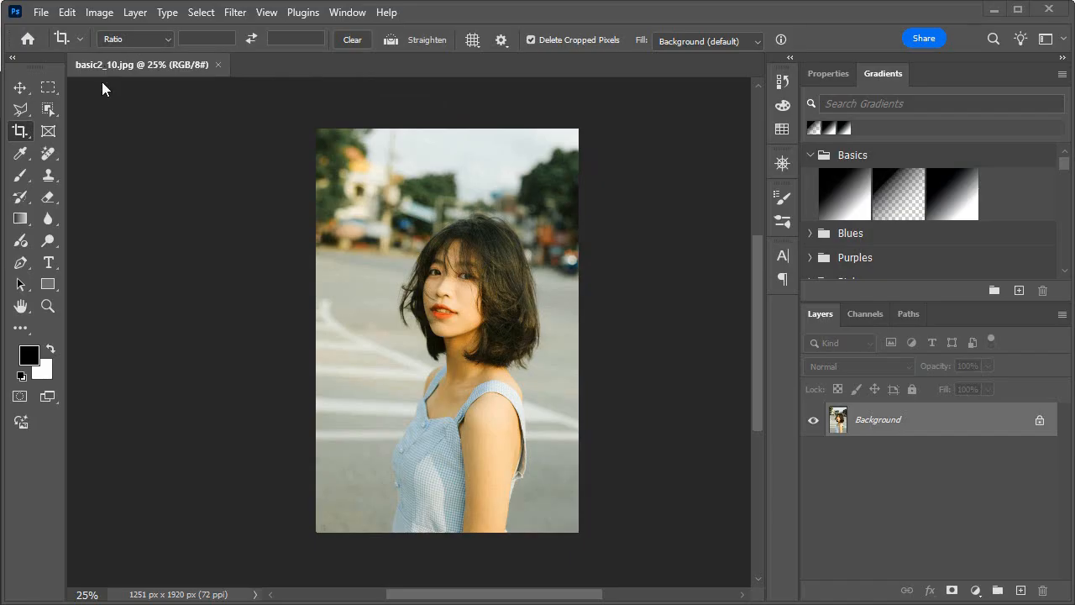
pyautogui.click(99, 15)
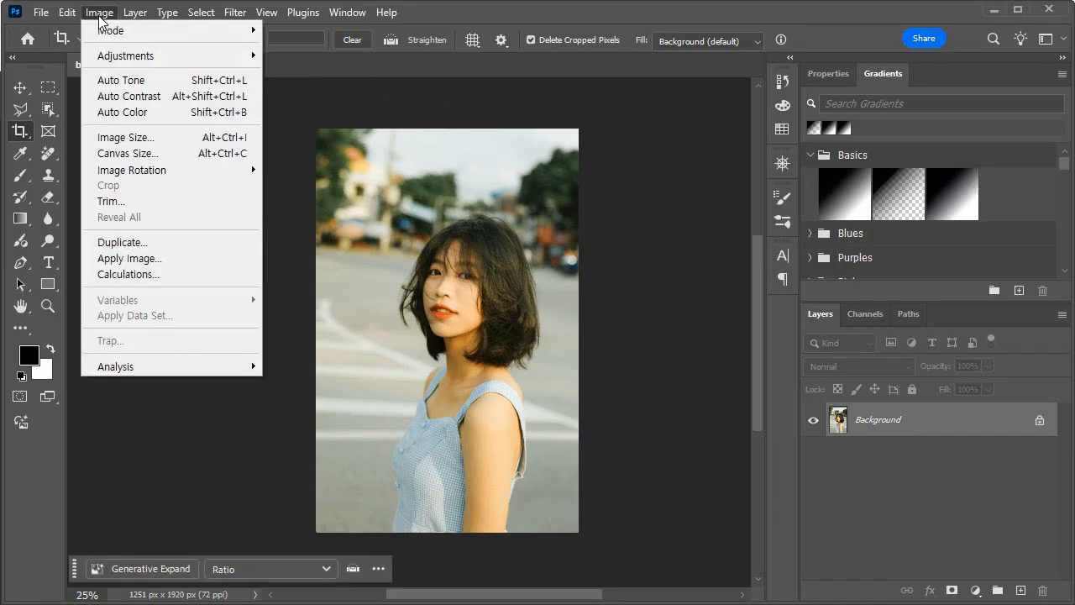
pyautogui.click(163, 143)
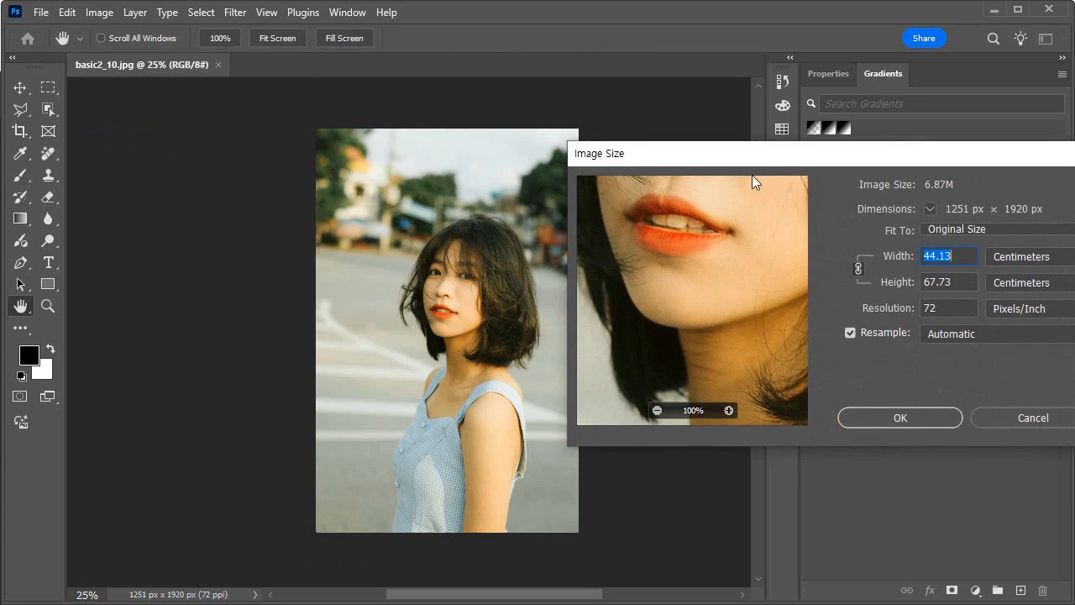
pyautogui.moveTo(739, 161); pyautogui.dragTo(623, 168)
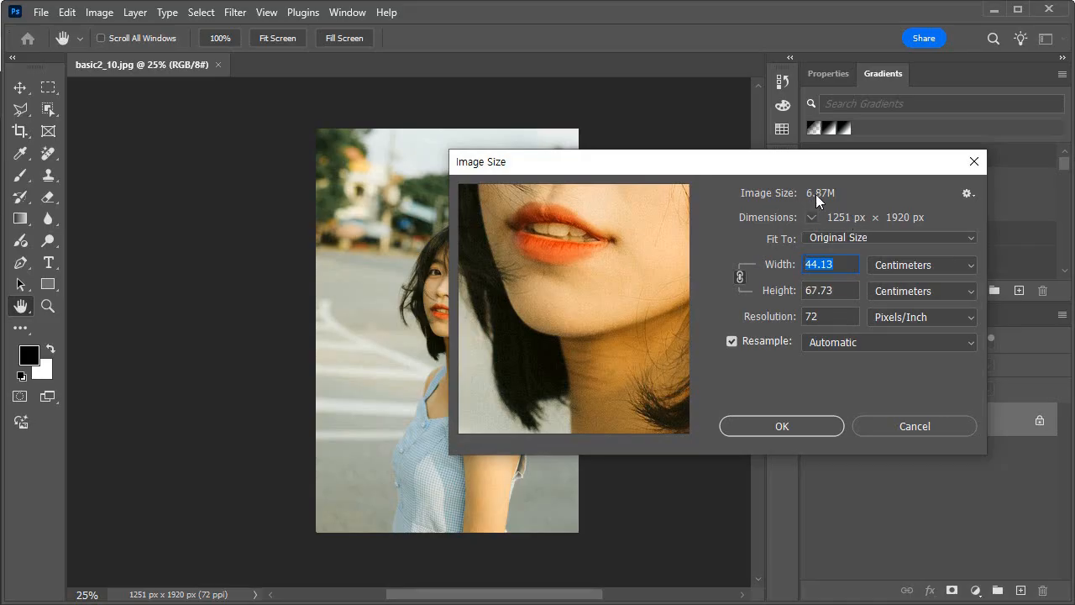
pyautogui.write('20')
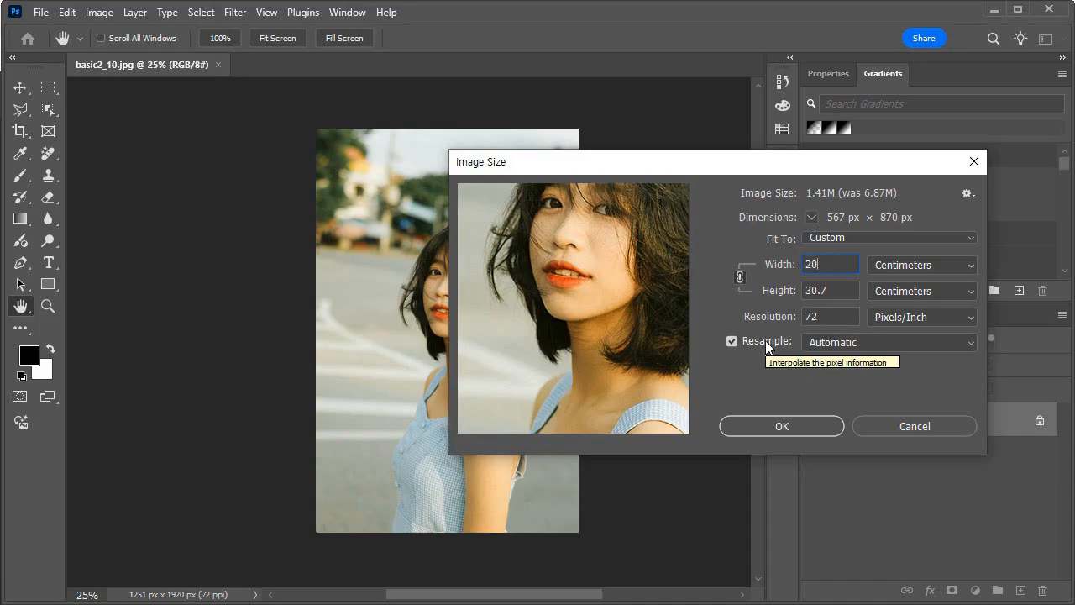
pyautogui.click(781, 426)
# Step: Activate the Rectangular Marquee tool and undo the image resize
pyautogui.press('c')
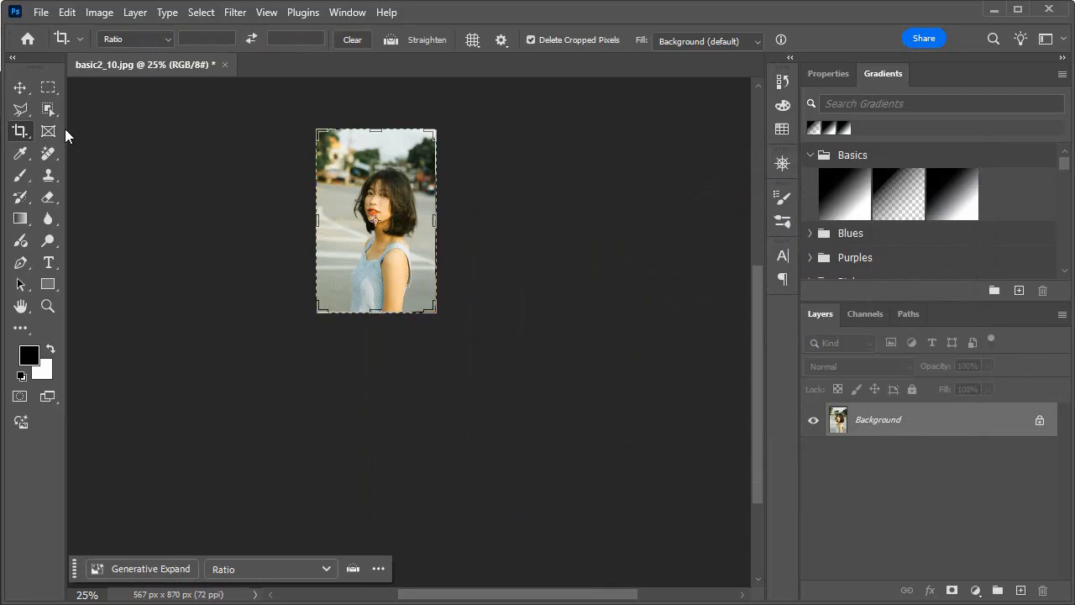
pyautogui.click(48, 91)
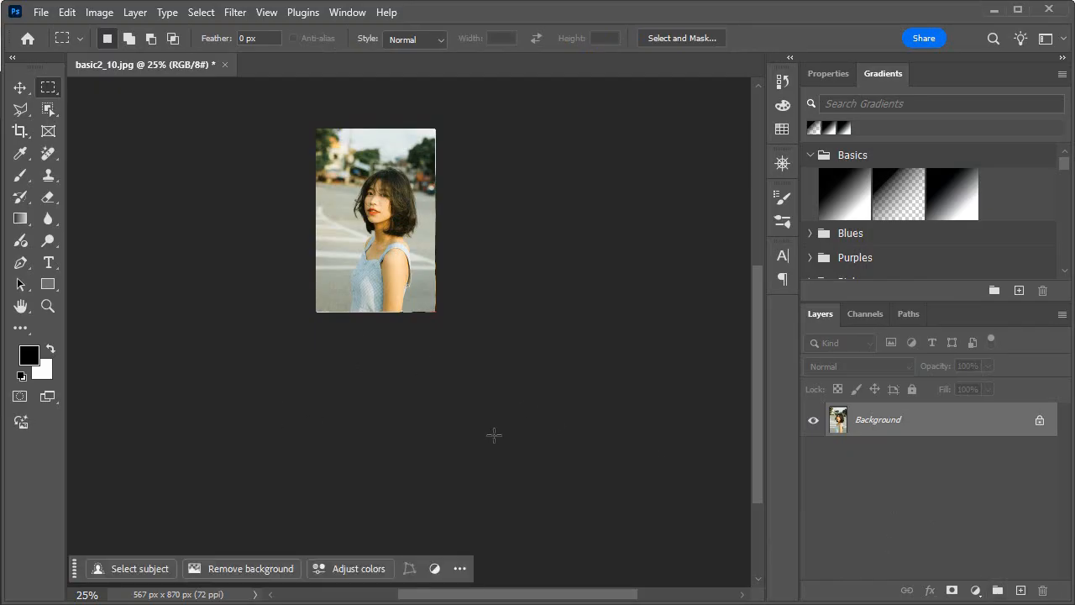
pyautogui.hotkey('ctrl', 'z')
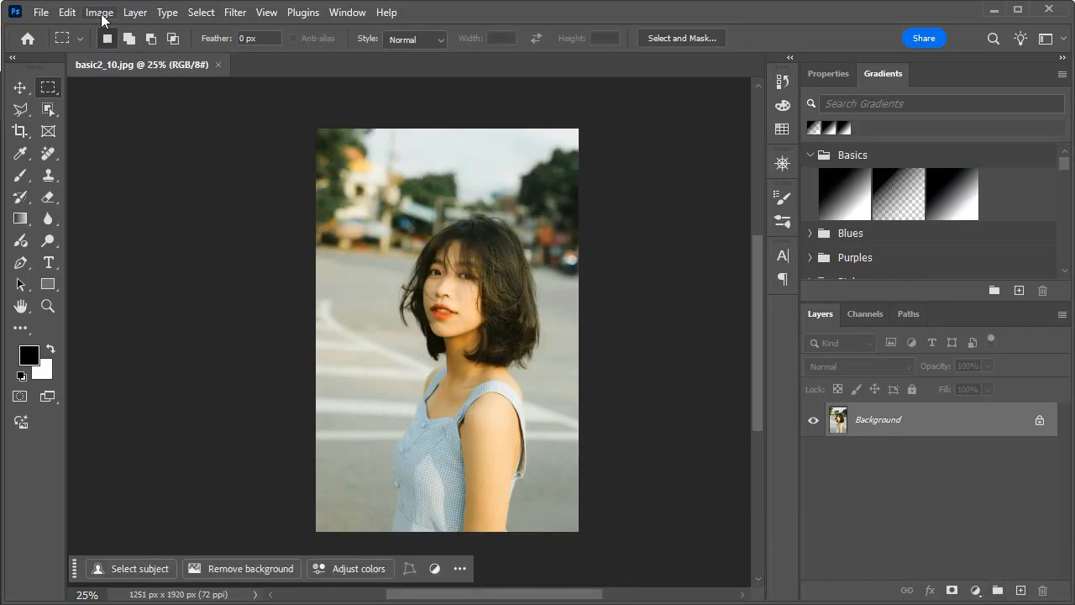
# Step: Try an image width of 20 cm with resampling turned off in the image size settings
pyautogui.click(100, 14)
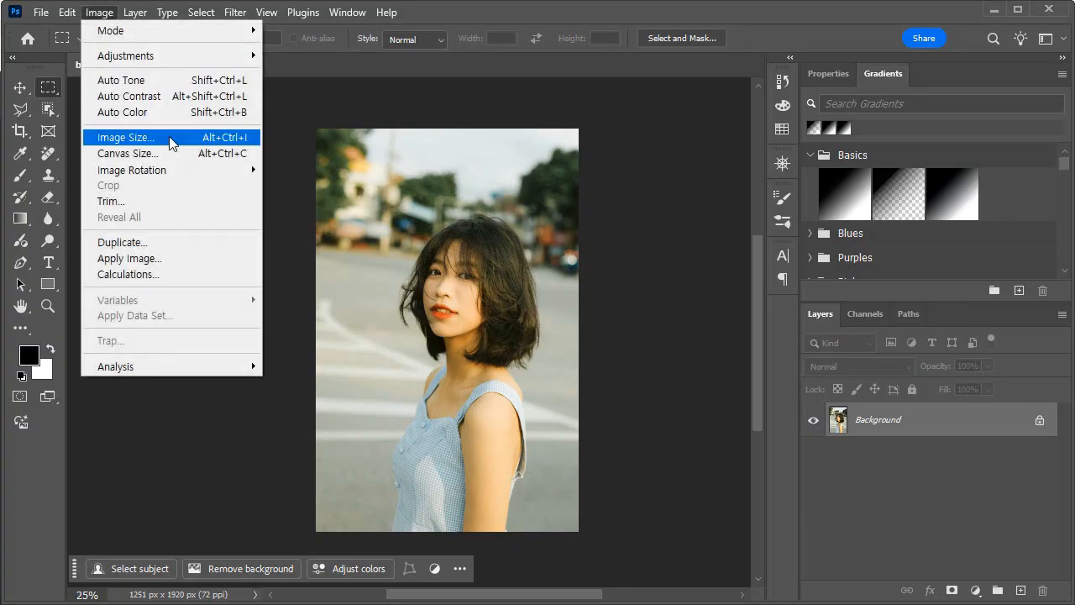
pyautogui.click(171, 139)
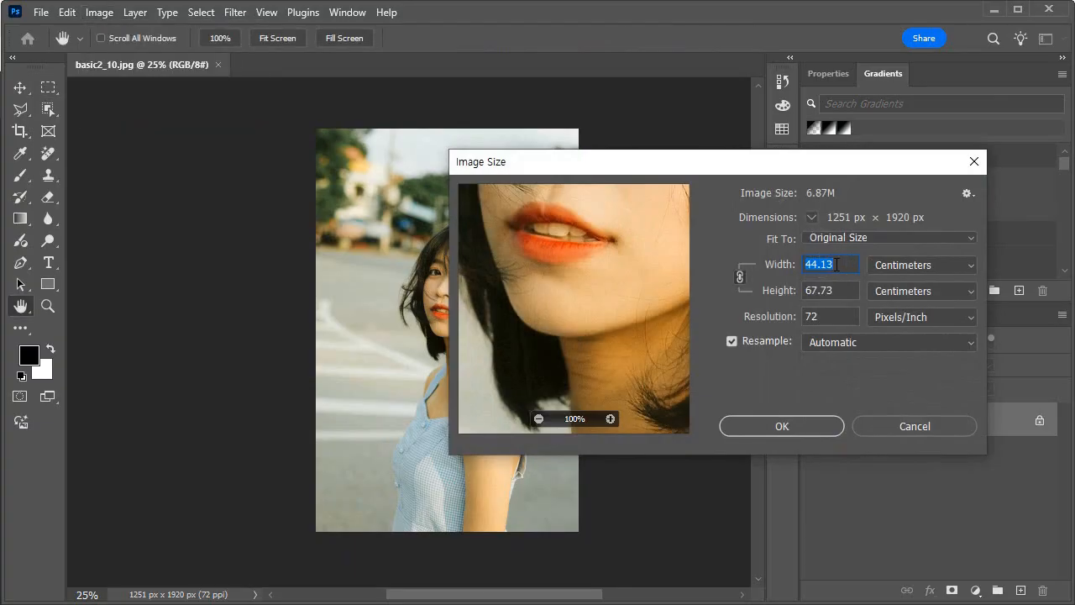
pyautogui.click(767, 341)
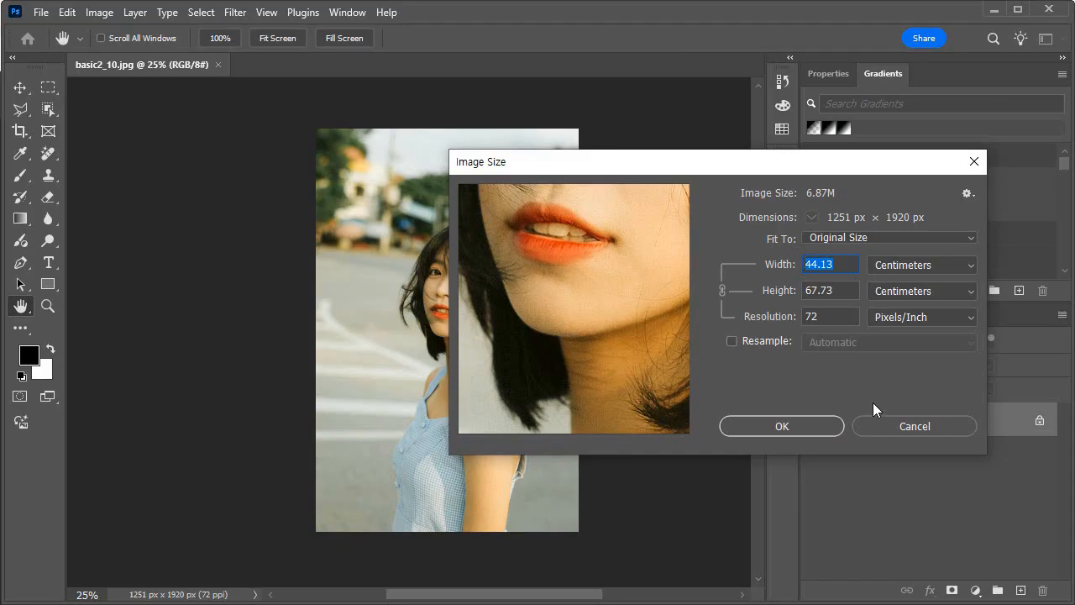
pyautogui.write('20')
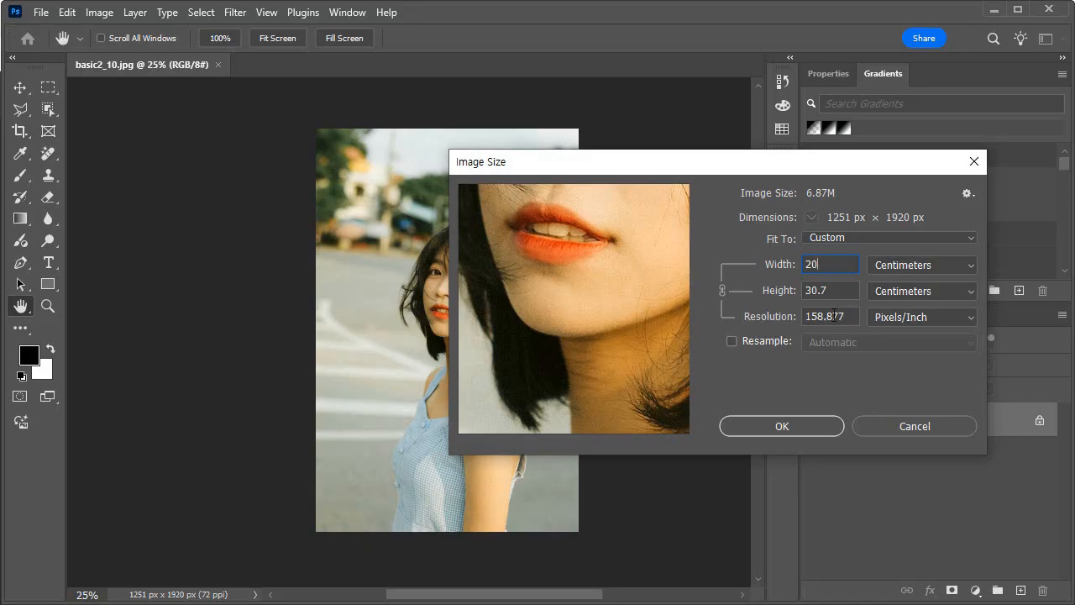
pyautogui.doubleClick(808, 316)
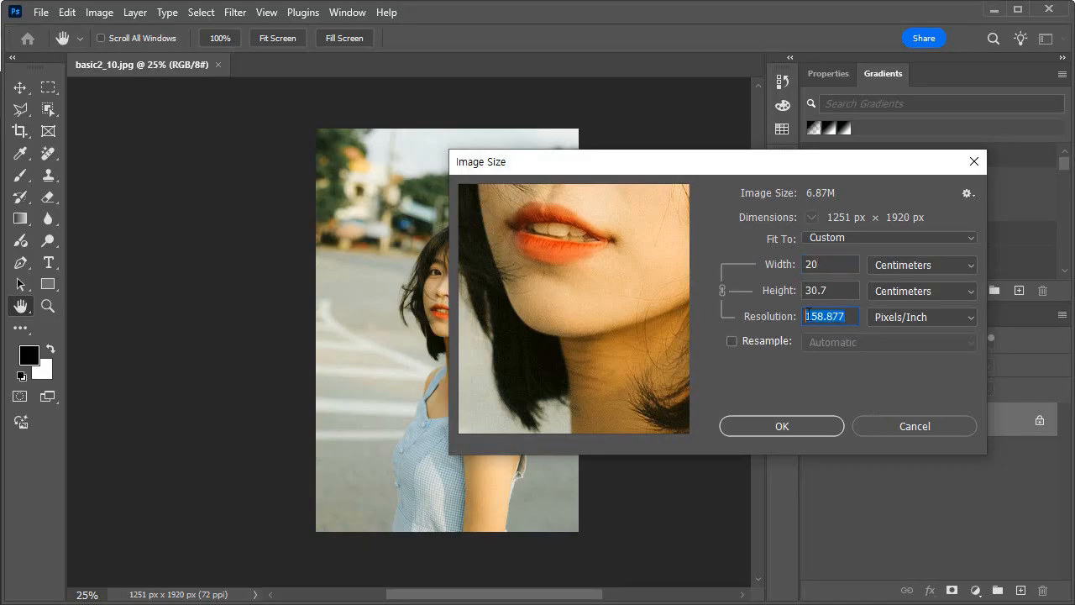
# Step: Try a resolution of 72 pixels/inch with Automatic resampling turned back on, and cancel the image size change
pyautogui.click(761, 342)
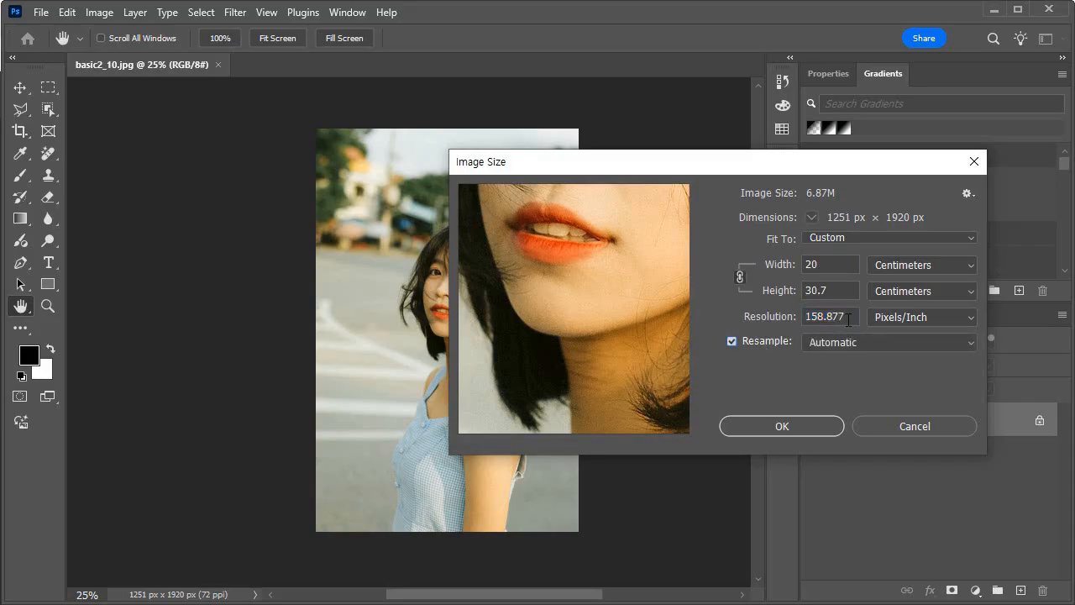
pyautogui.moveTo(846, 318); pyautogui.dragTo(802, 319)
pyautogui.write('72')
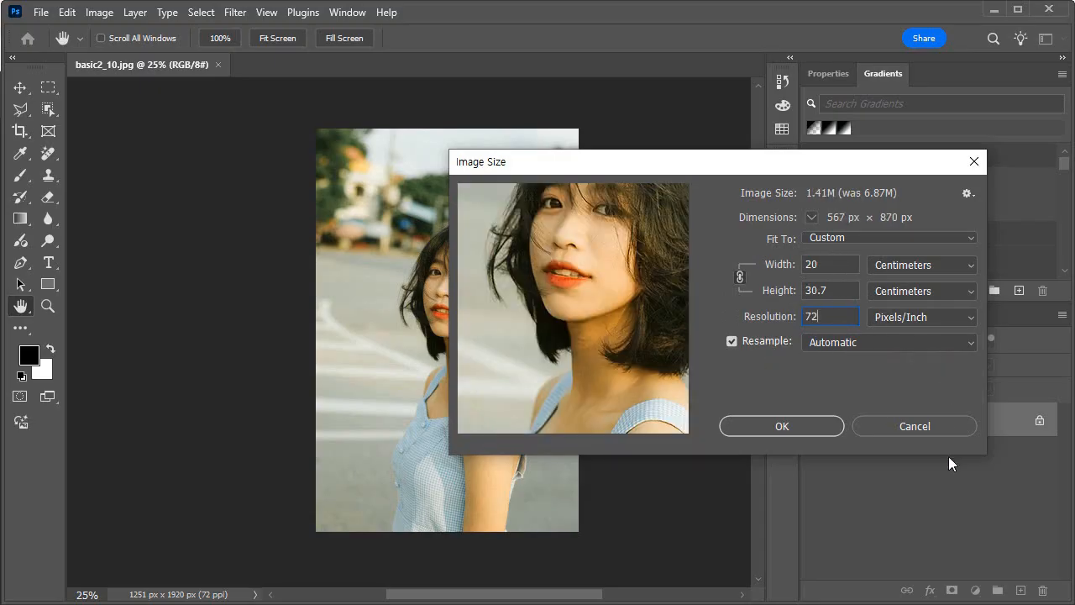
pyautogui.press('alt')
pyautogui.press('alt')
pyautogui.keyDown('alt'); pyautogui.click(916, 426); pyautogui.keyUp('alt')
pyautogui.click(917, 425)
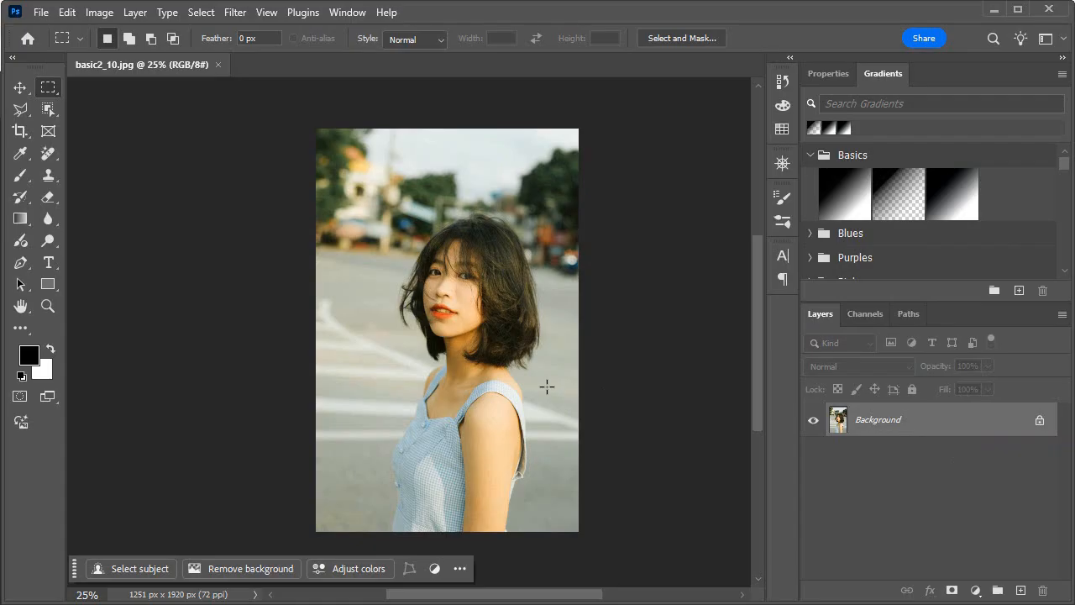
# Step: Try widening the canvas to 1500 pixels from the centre anchor with the background extension colour, and undo it
pyautogui.click(102, 14)
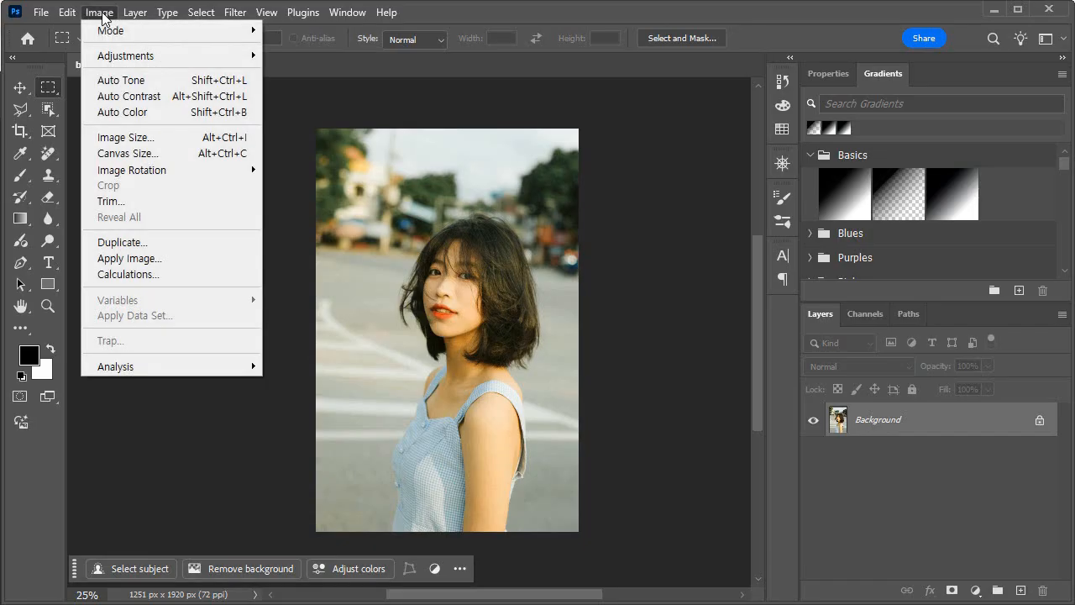
pyautogui.click(122, 159)
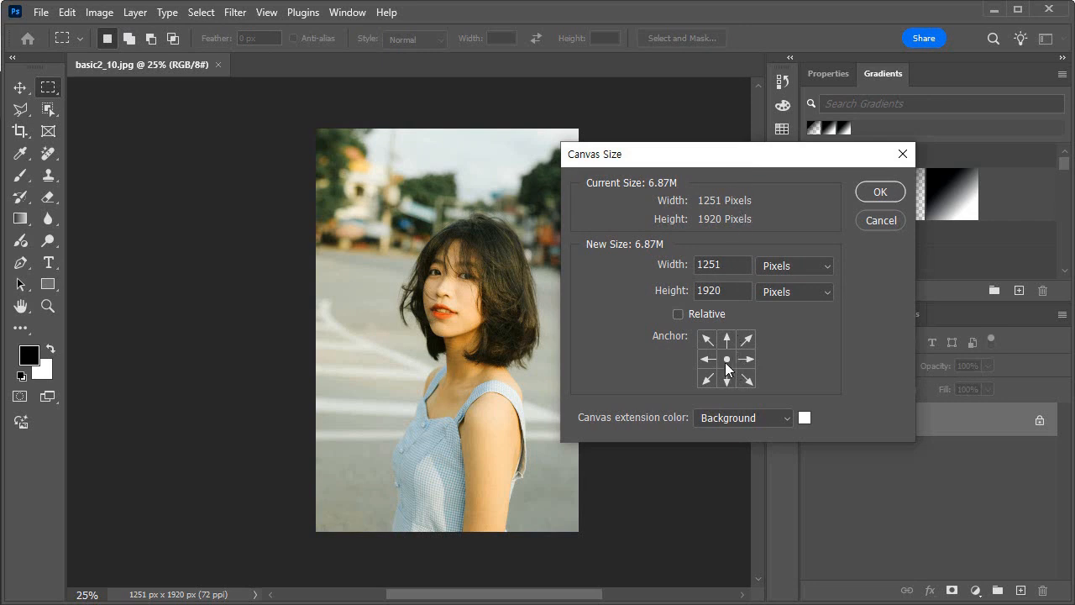
pyautogui.doubleClick(722, 265)
pyautogui.write('15')
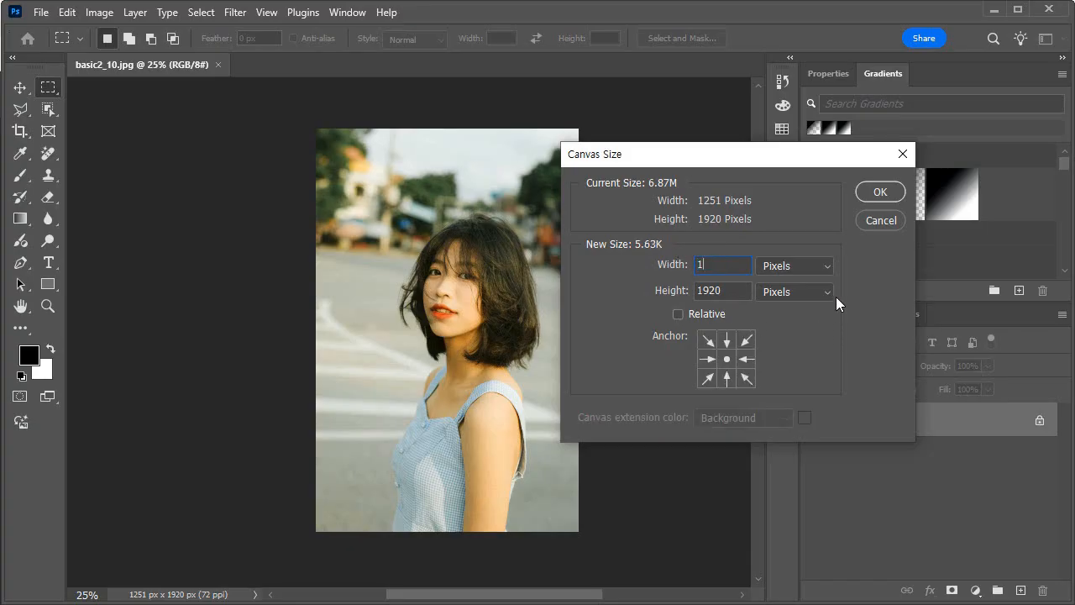
pyautogui.write('00')
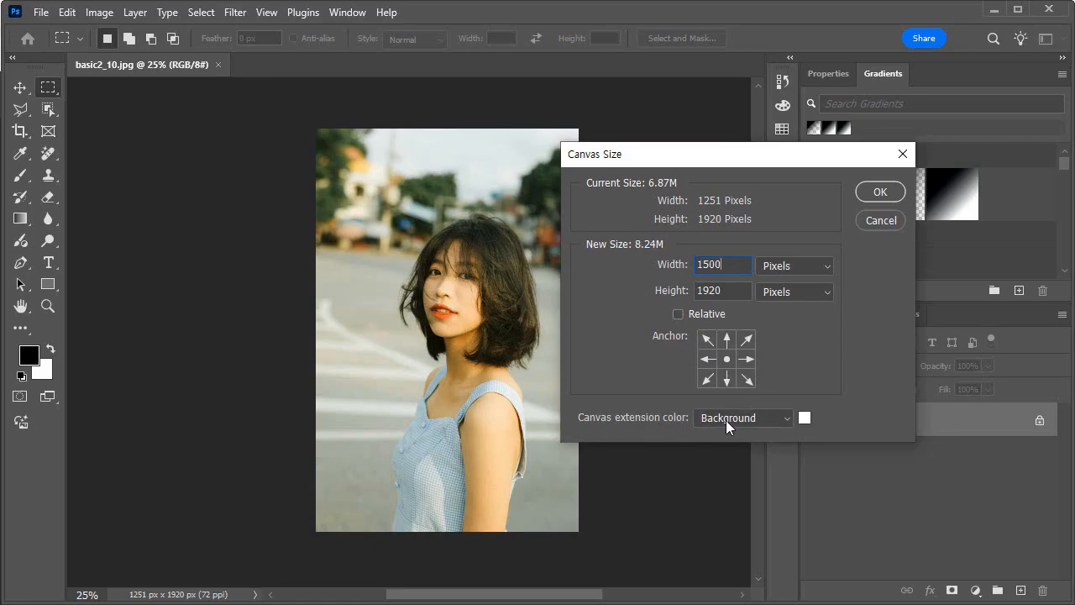
pyautogui.click(879, 193)
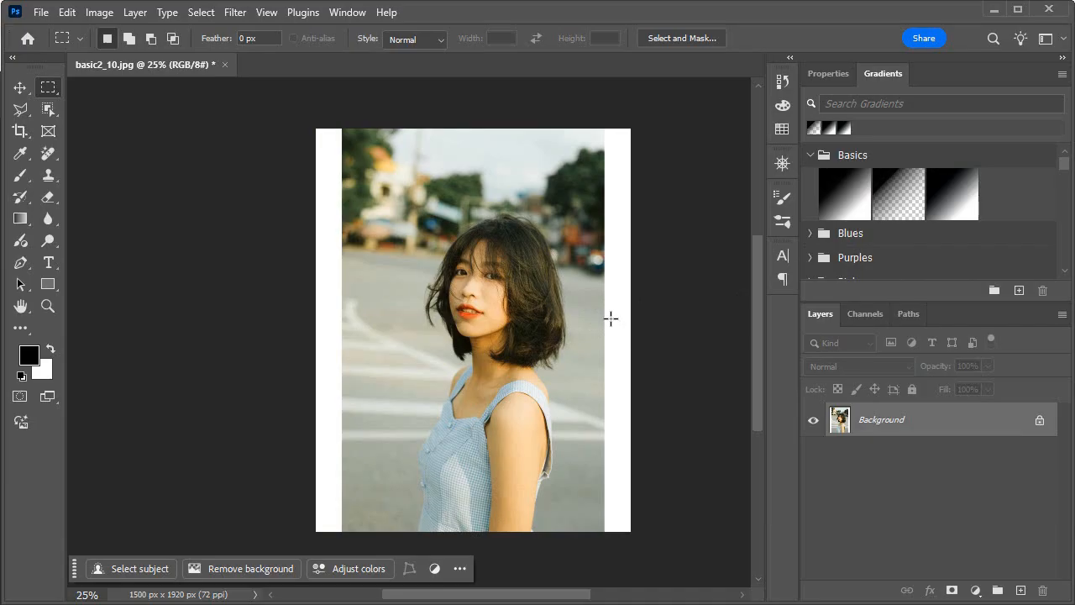
pyautogui.hotkey('ctrl', 'z')
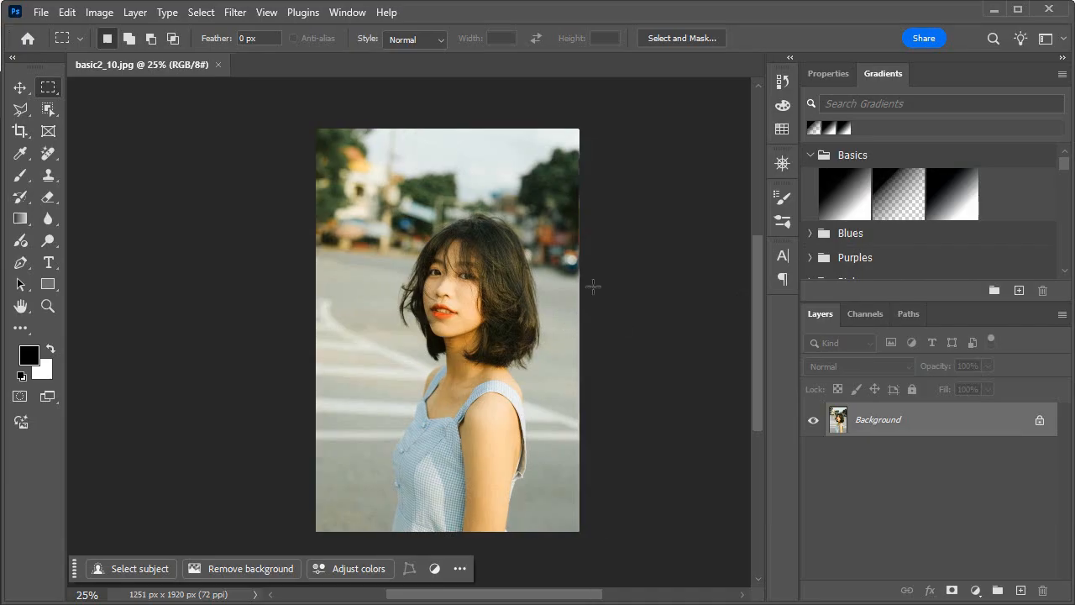
# Step: Try reducing the canvas width to 1000 pixels from the centre anchor, accepting the clipping, and undo it
pyautogui.click(99, 13)
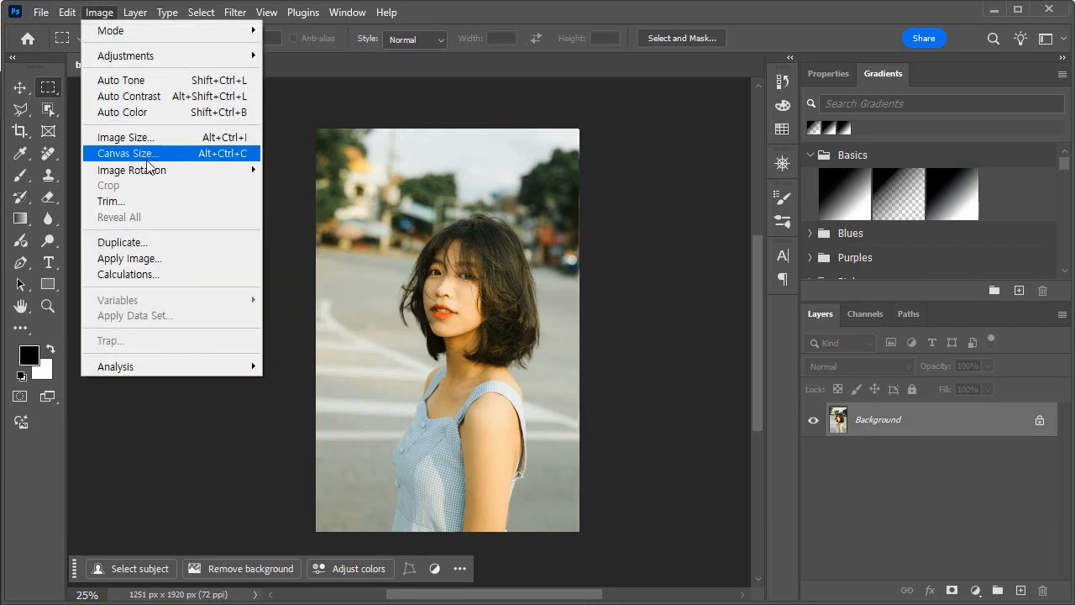
pyautogui.click(147, 155)
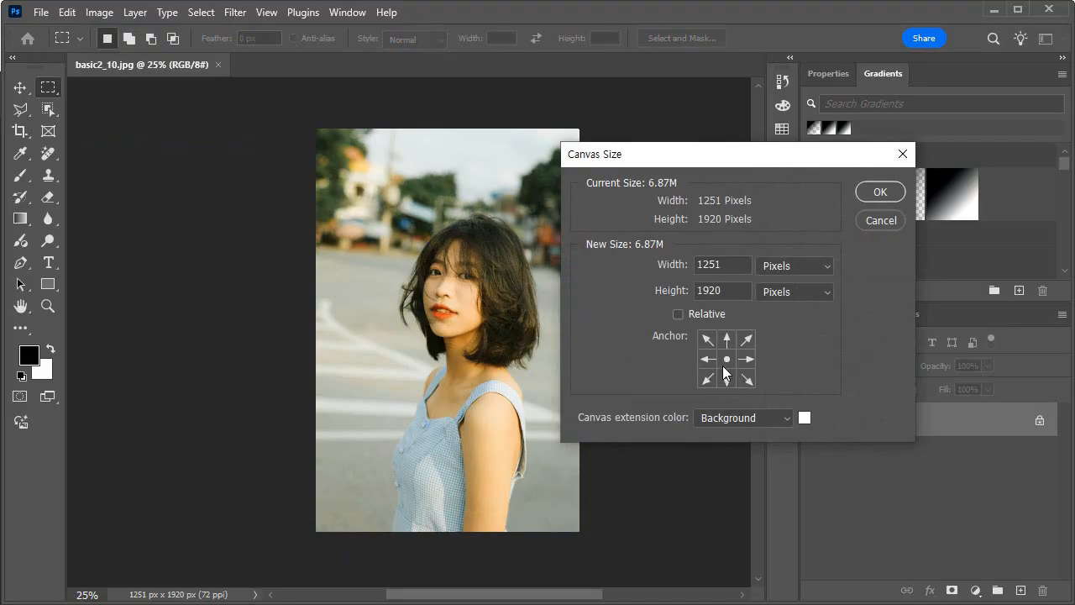
pyautogui.doubleClick(725, 266)
pyautogui.write('1000')
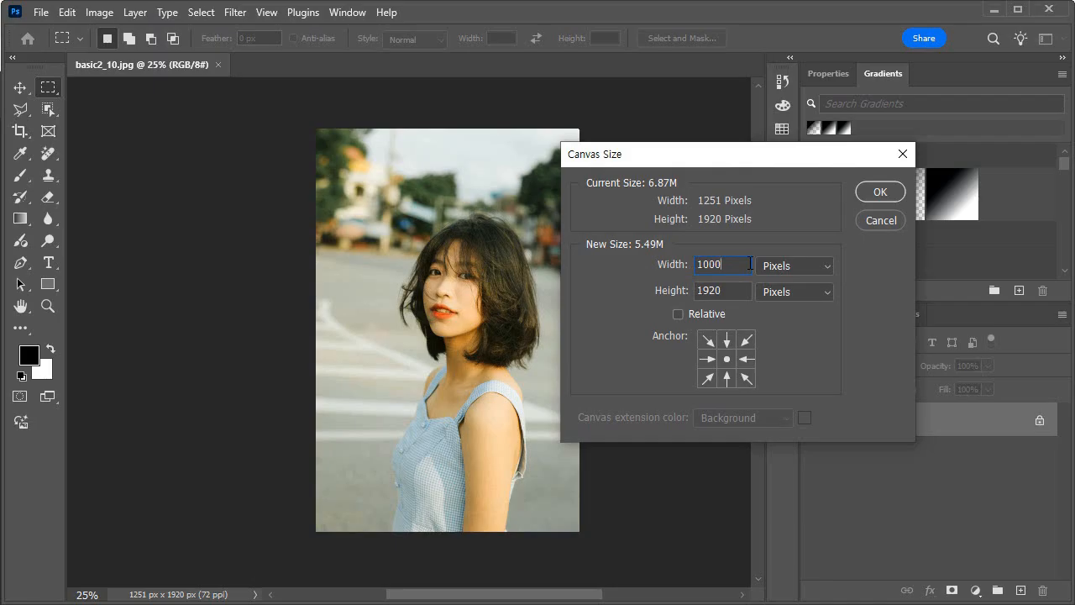
pyautogui.click(888, 193)
pyautogui.click(884, 195)
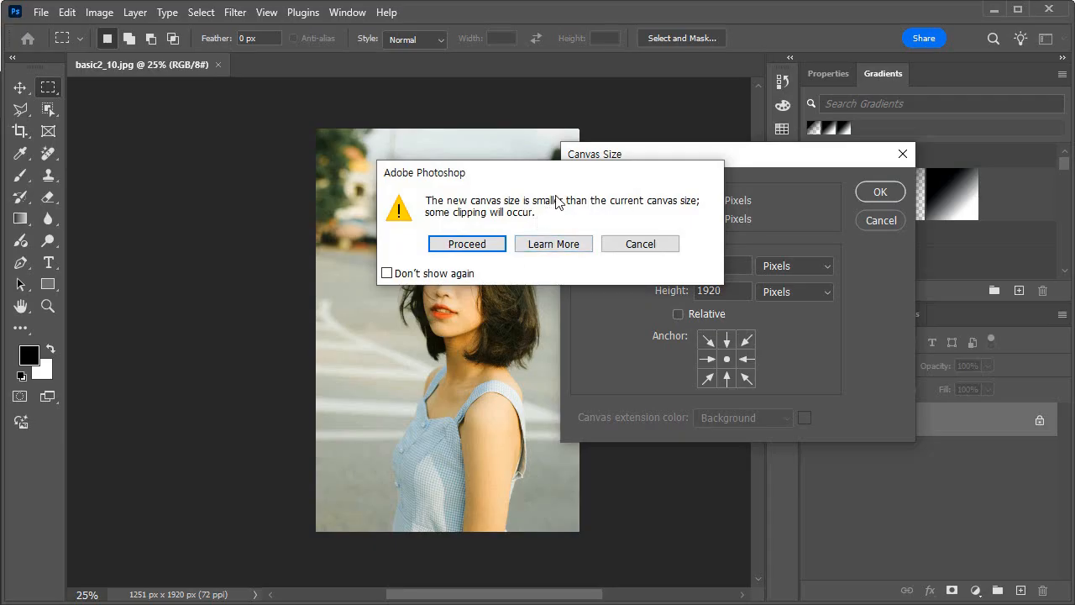
pyautogui.click(468, 247)
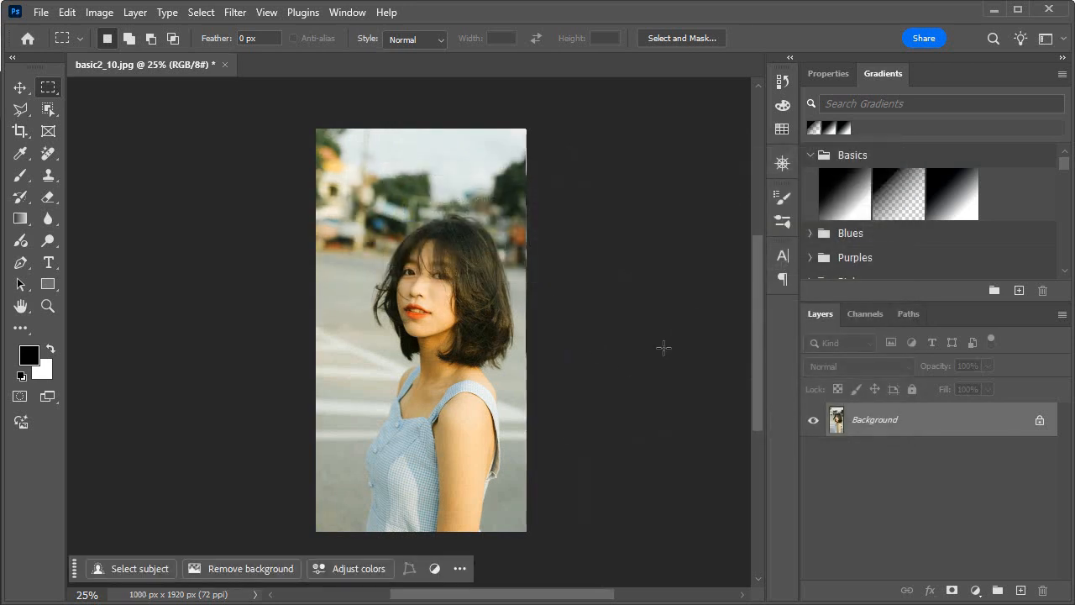
pyautogui.hotkey('ctrl', 'z')
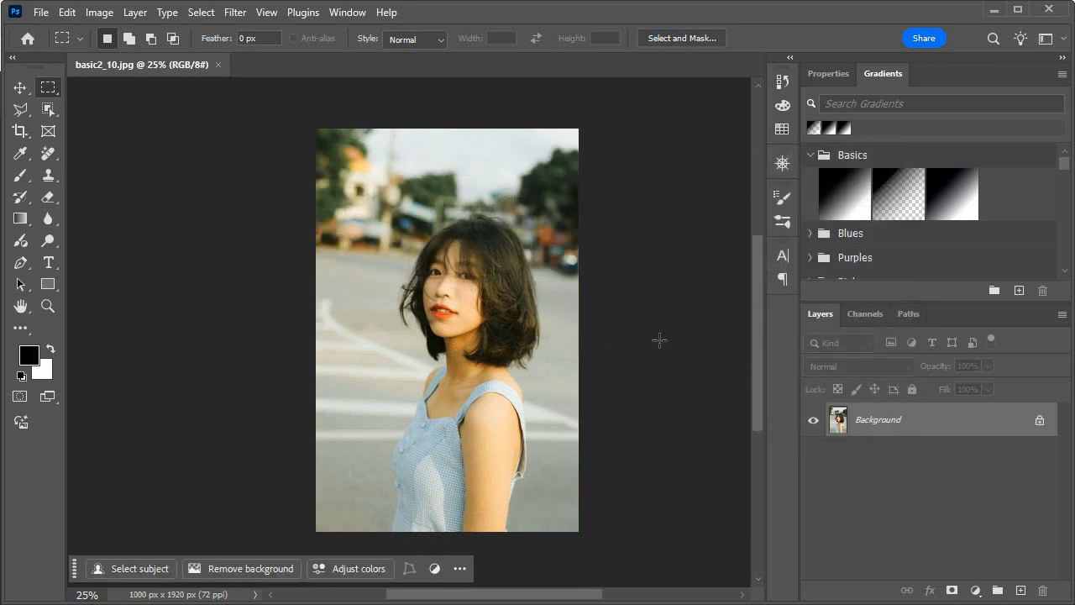
# Step: Try extending the canvas width by 200 pixels with the Relative option on, and undo the extension
pyautogui.click(96, 13)
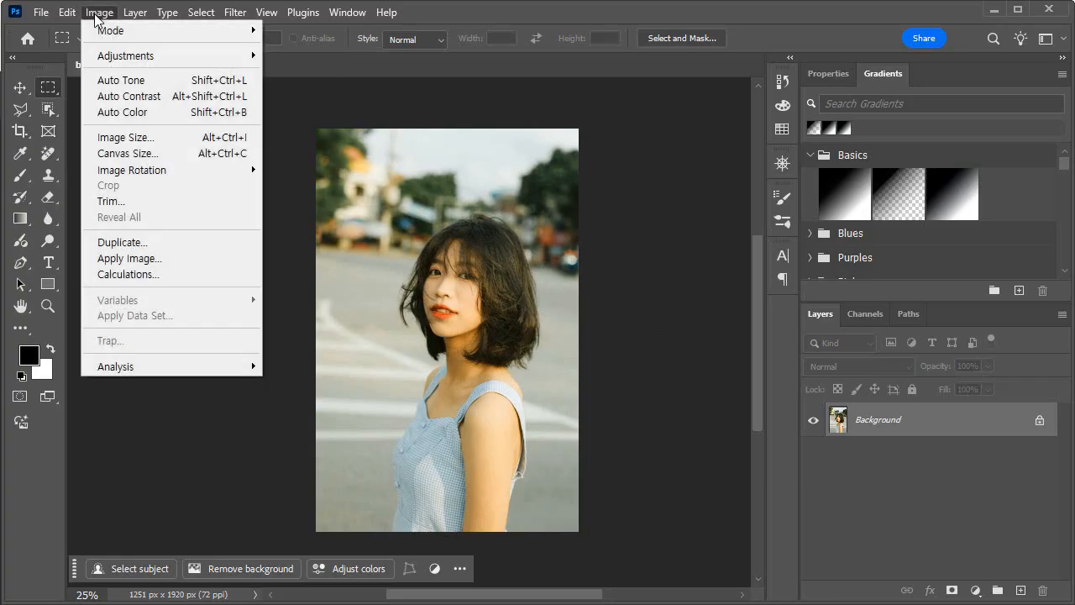
pyautogui.click(148, 159)
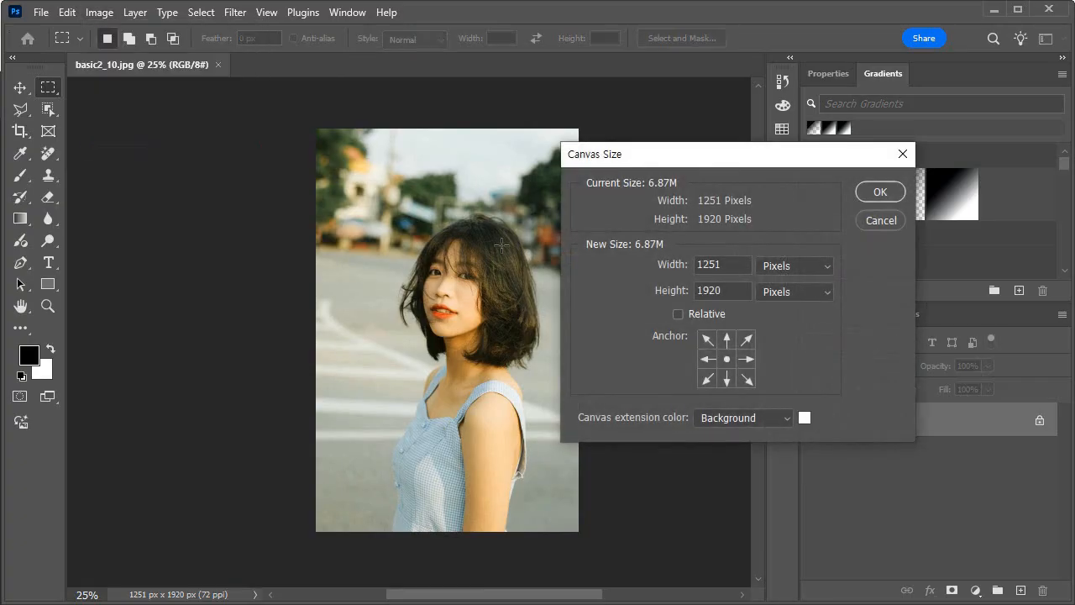
pyautogui.click(706, 314)
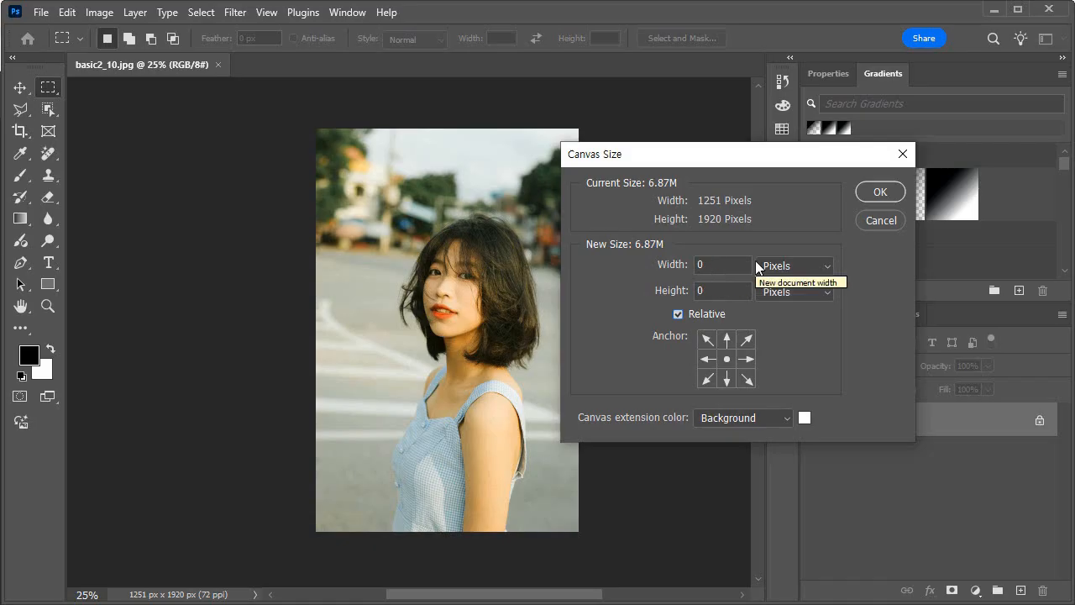
pyautogui.click(679, 267)
pyautogui.write('1')
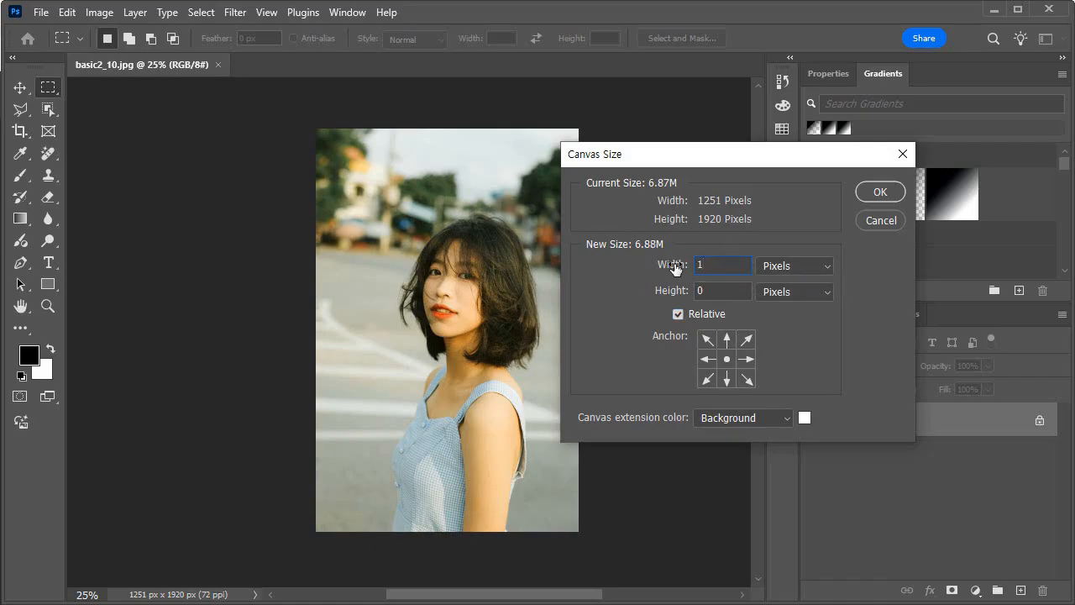
pyautogui.press('BackSpace')
pyautogui.write('200')
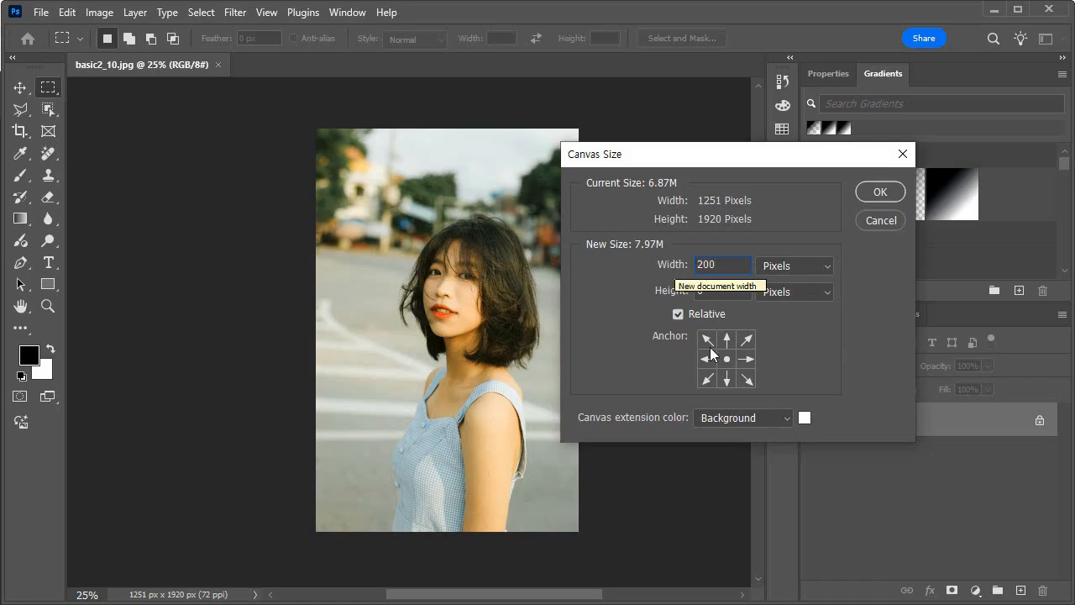
pyautogui.click(878, 191)
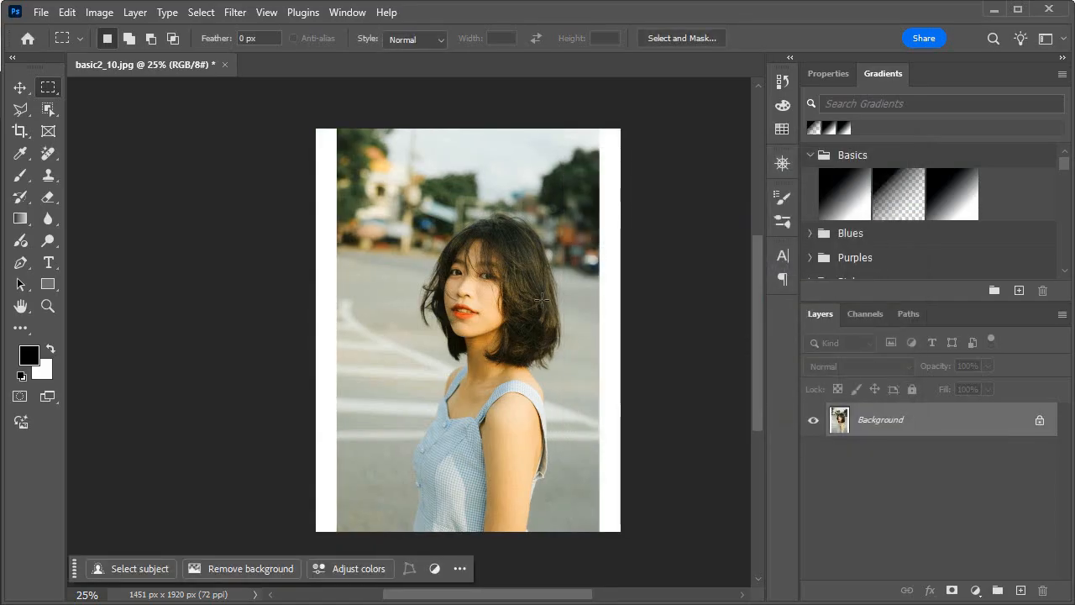
pyautogui.hotkey('ctrl', 'z')
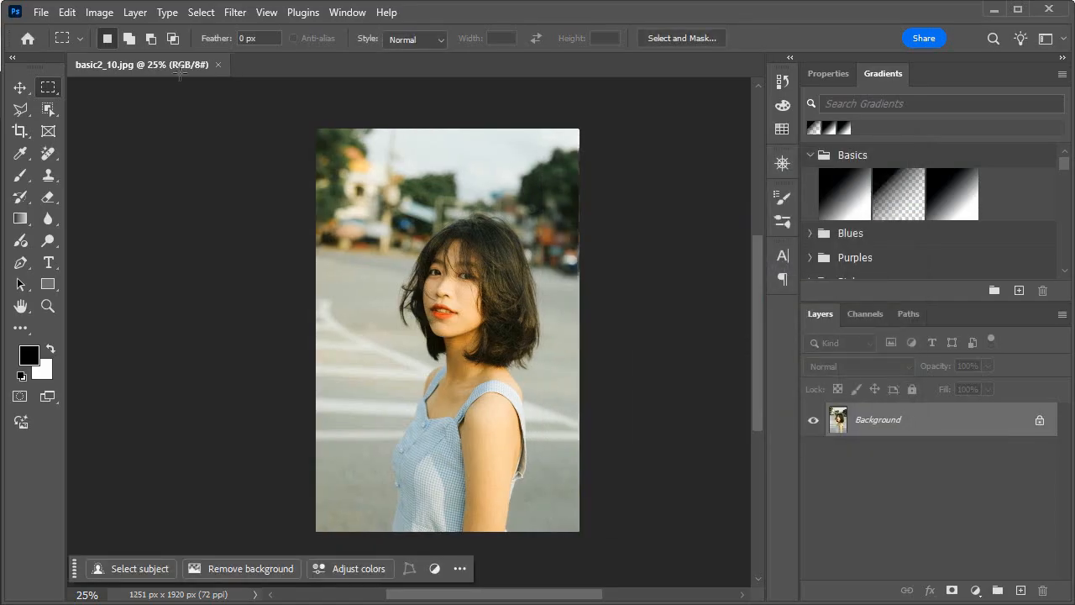
# Step: Extend the canvas width by 300 pixels relative to its current size, anchored at the centre with the background colour
pyautogui.click(89, 14)
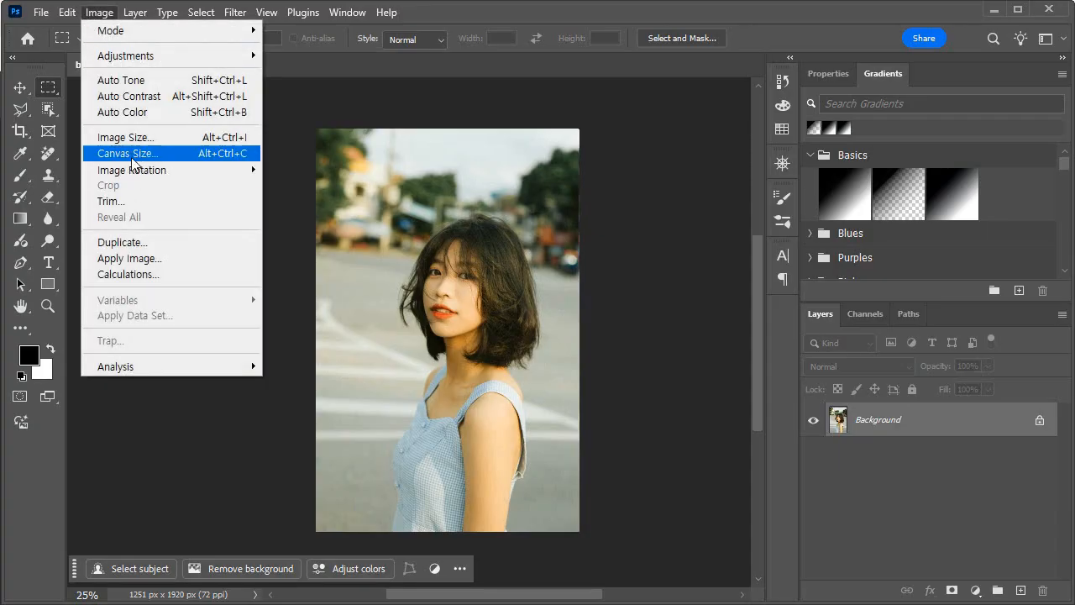
pyautogui.click(126, 153)
pyautogui.moveTo(731, 266); pyautogui.dragTo(661, 269)
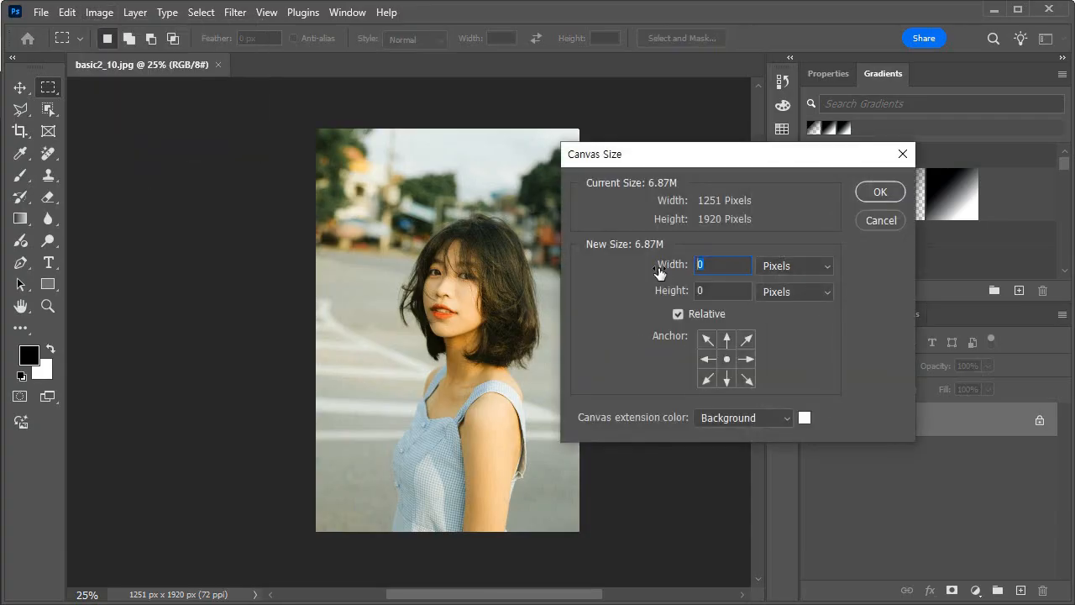
pyautogui.write('300')
pyautogui.press('Return')
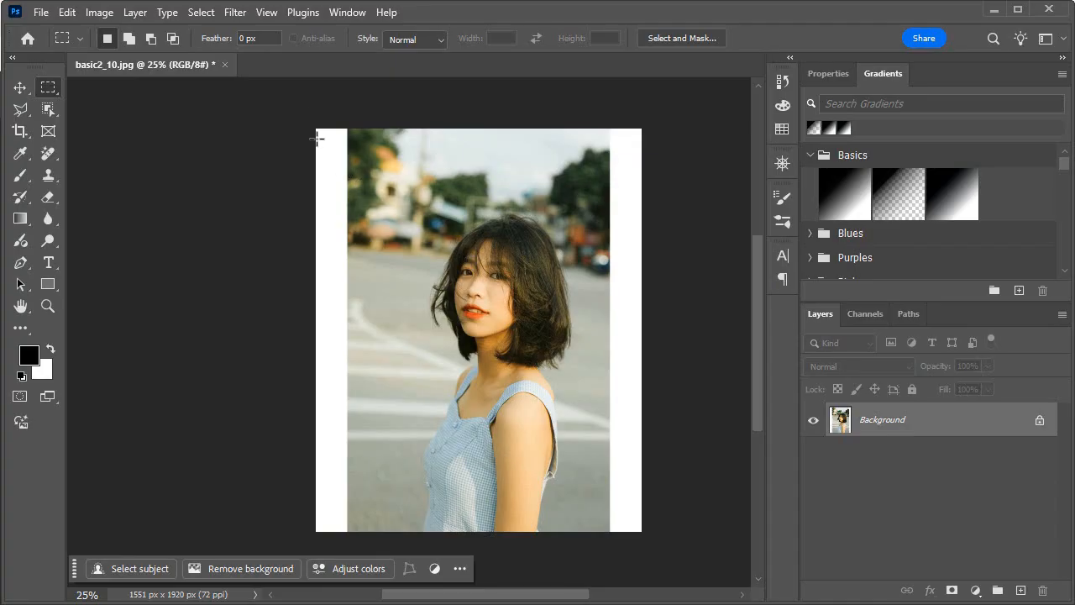
# Step: Select the white strips on both sides of the photo and fill them using Generative Fill without a prompt
pyautogui.moveTo(305, 113); pyautogui.dragTo(346, 552)
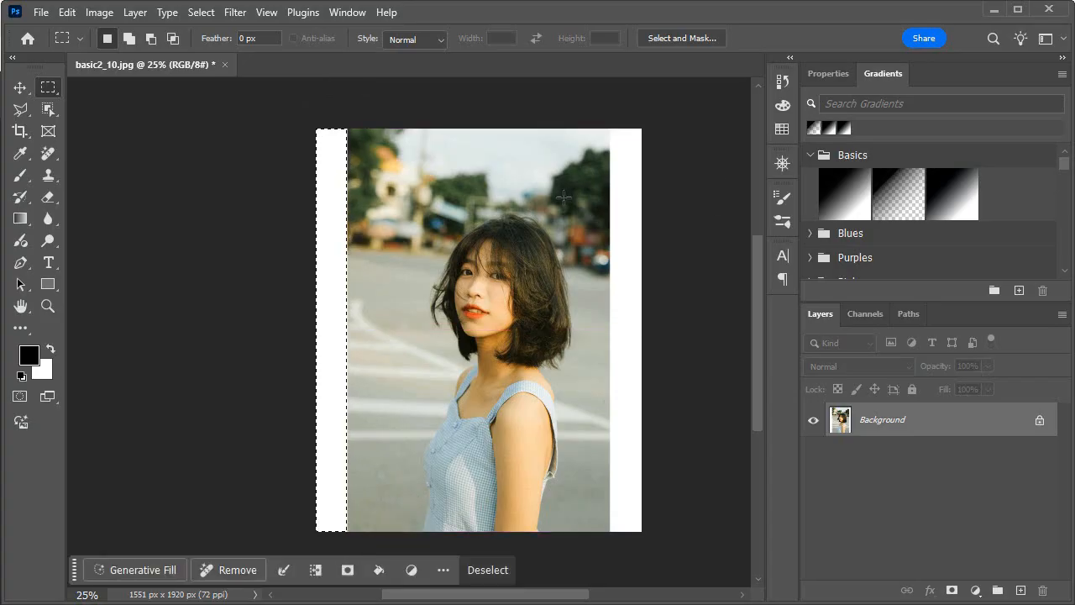
pyautogui.moveTo(283, 112); pyautogui.dragTo(348, 544)
pyautogui.press('shift')
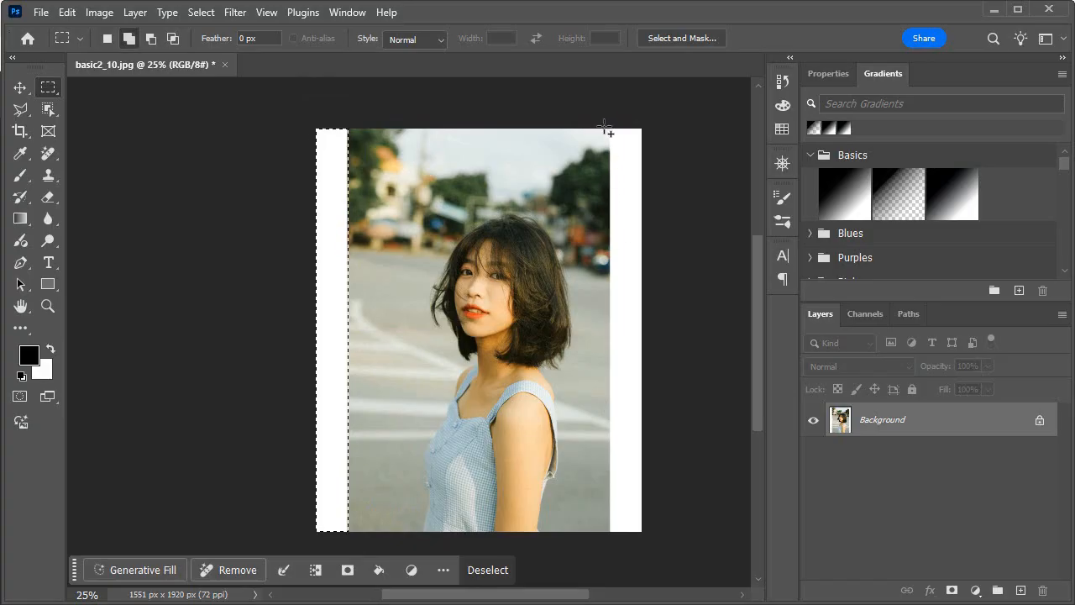
pyautogui.moveTo(605, 127); pyautogui.dragTo(663, 547)
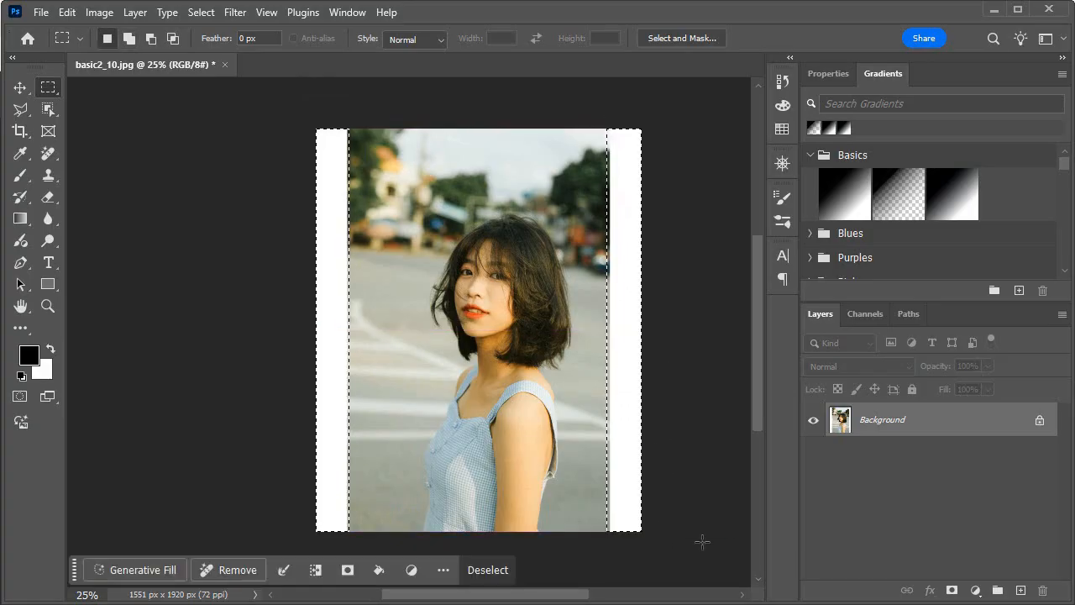
pyautogui.click(145, 571)
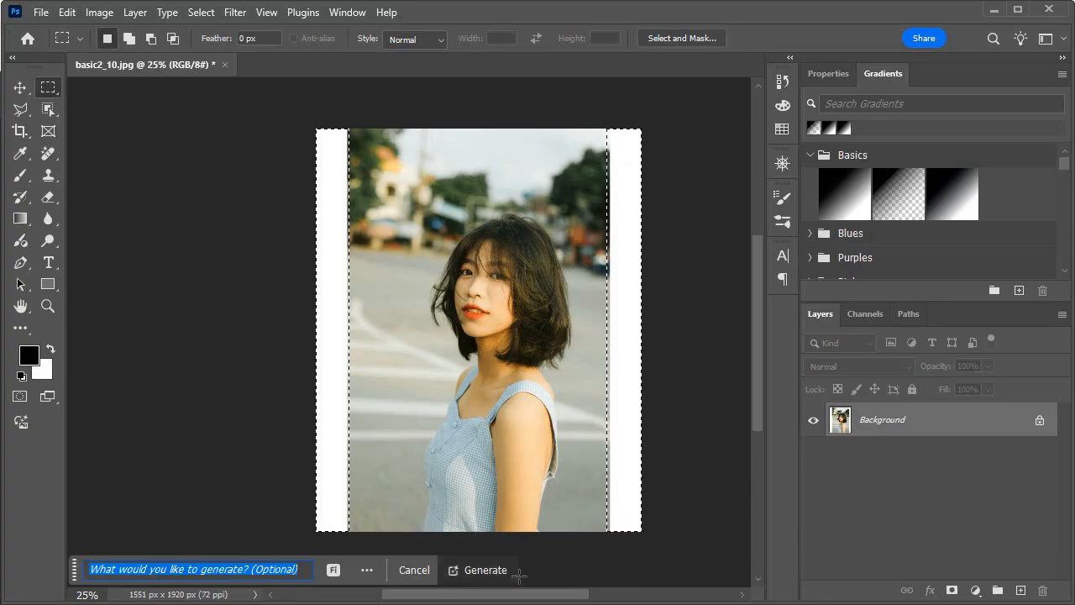
pyautogui.click(486, 571)
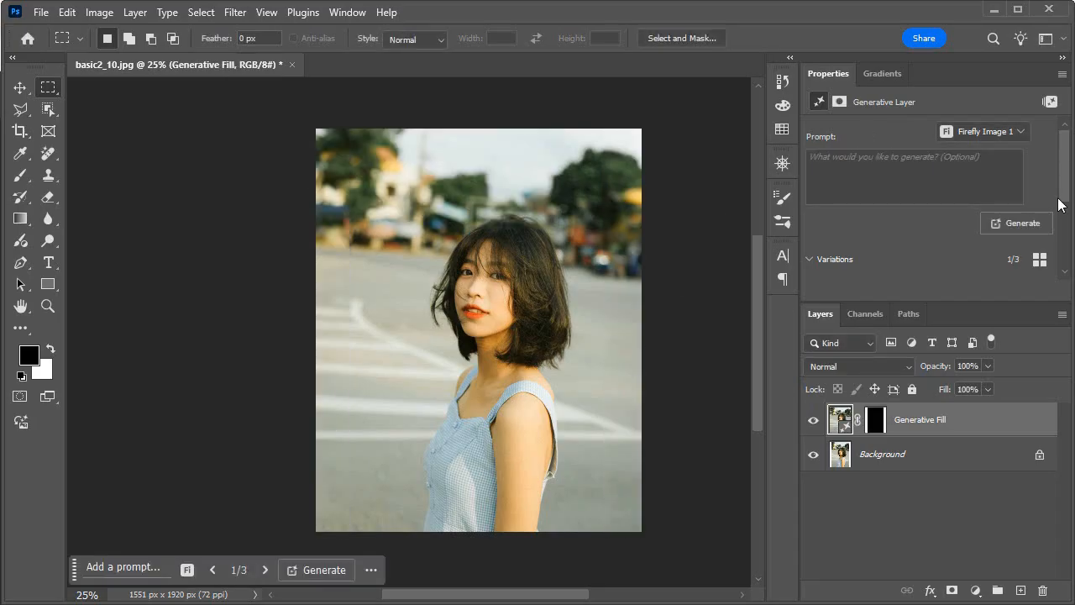
# Step: Compare the three Generative Fill variations of the extended photo and select the first one again
pyautogui.moveTo(1064, 195); pyautogui.dragTo(1063, 298)
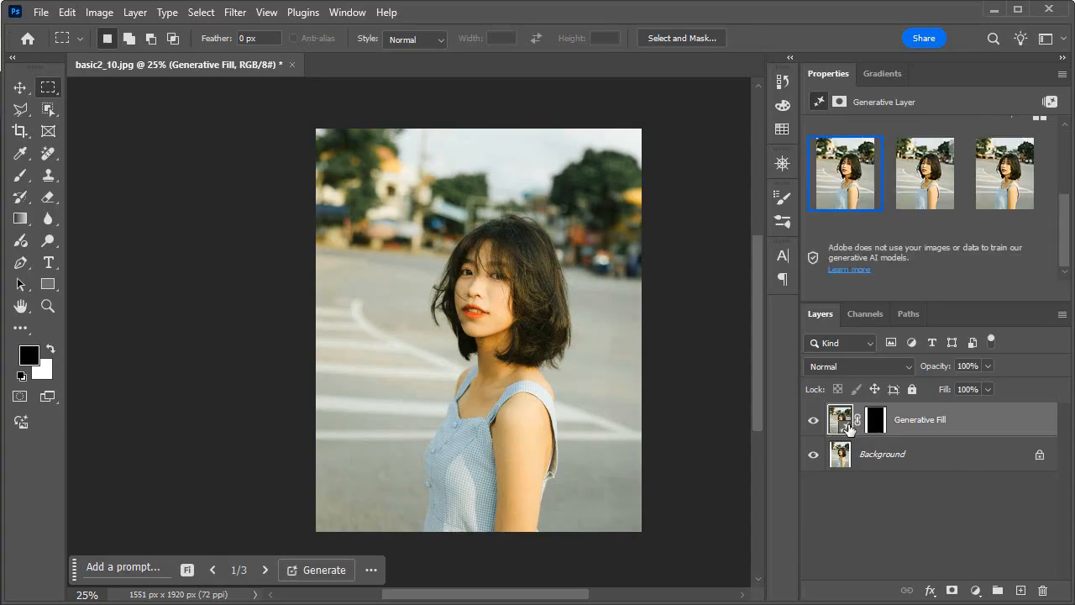
pyautogui.click(924, 179)
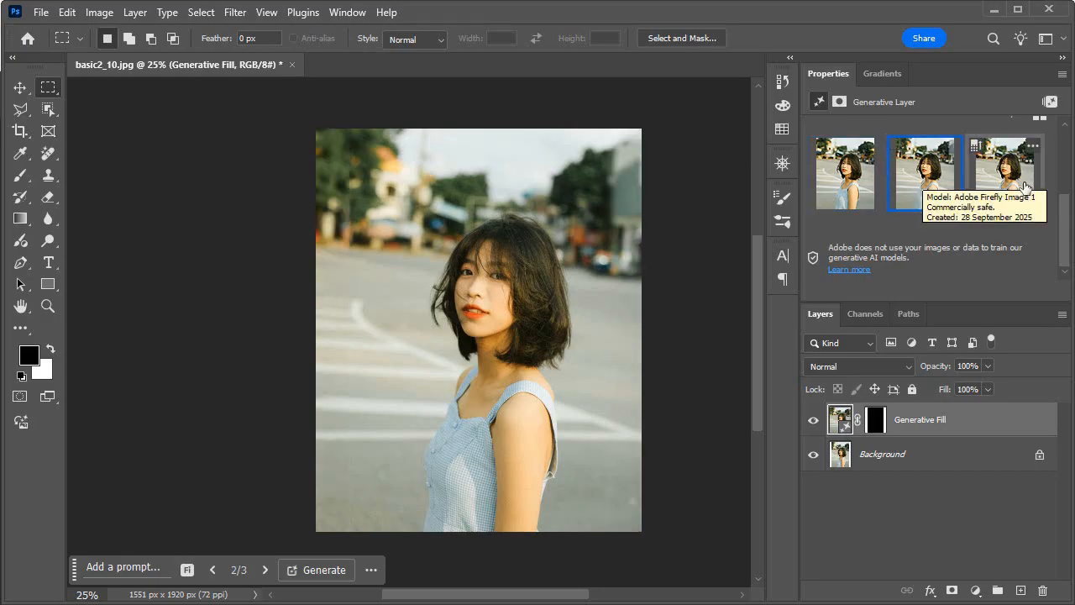
pyautogui.click(1005, 164)
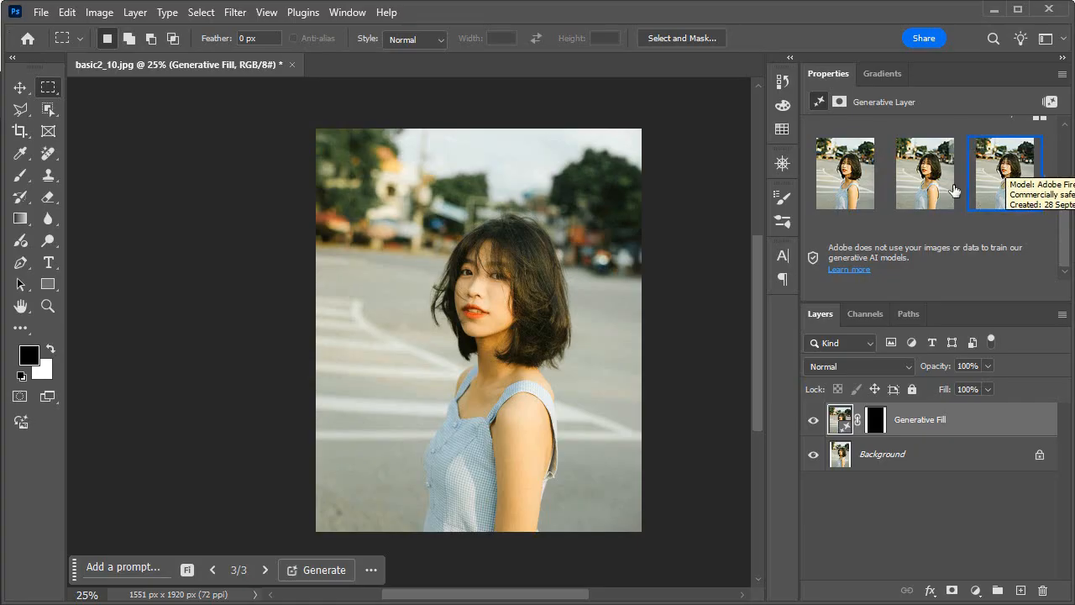
pyautogui.click(922, 195)
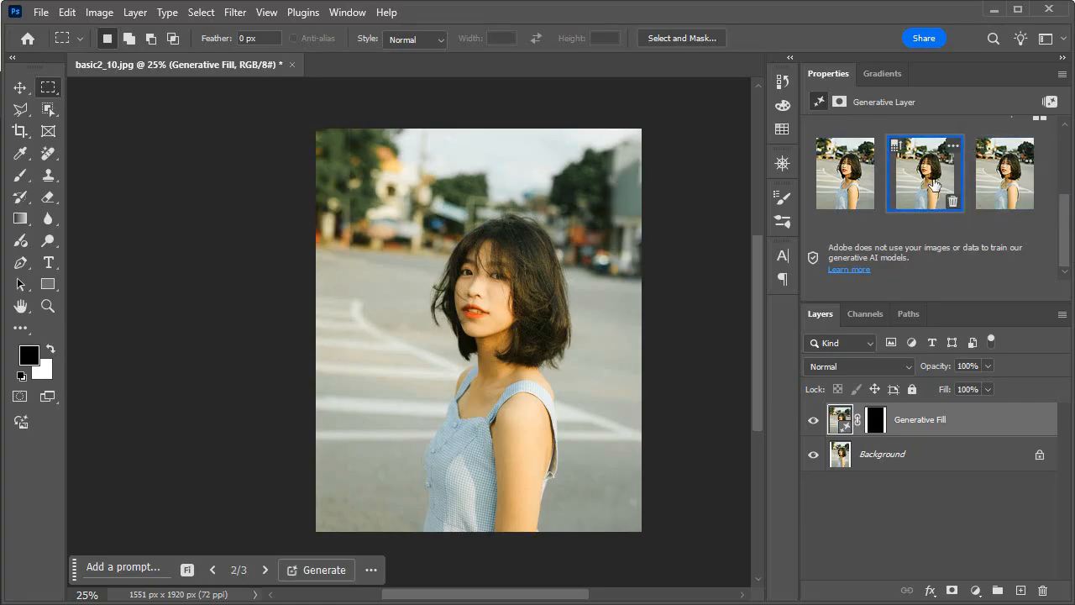
pyautogui.click(847, 179)
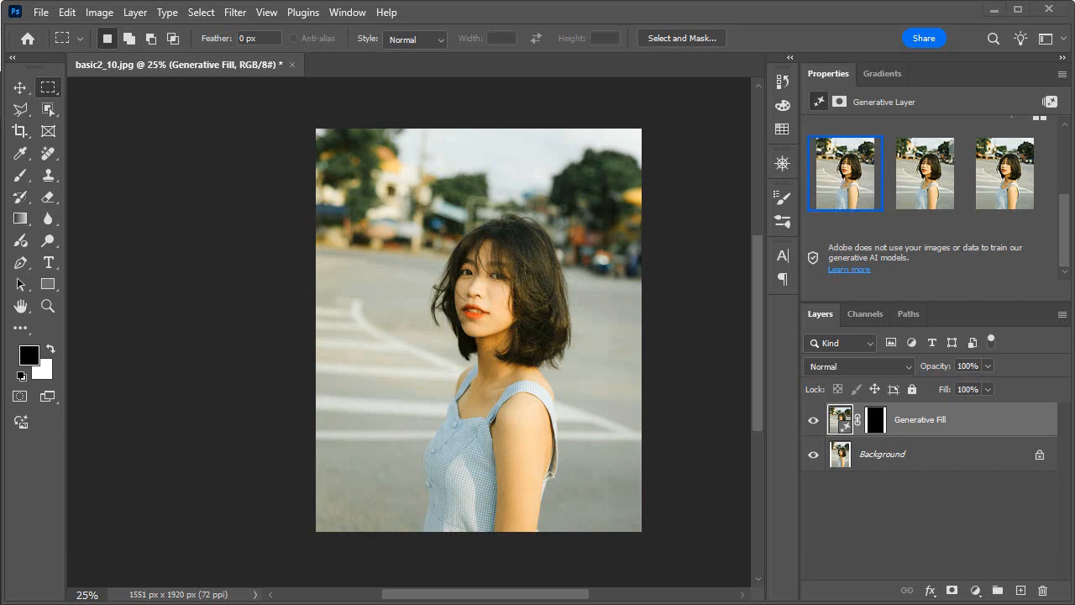
pyautogui.click(969, 414)
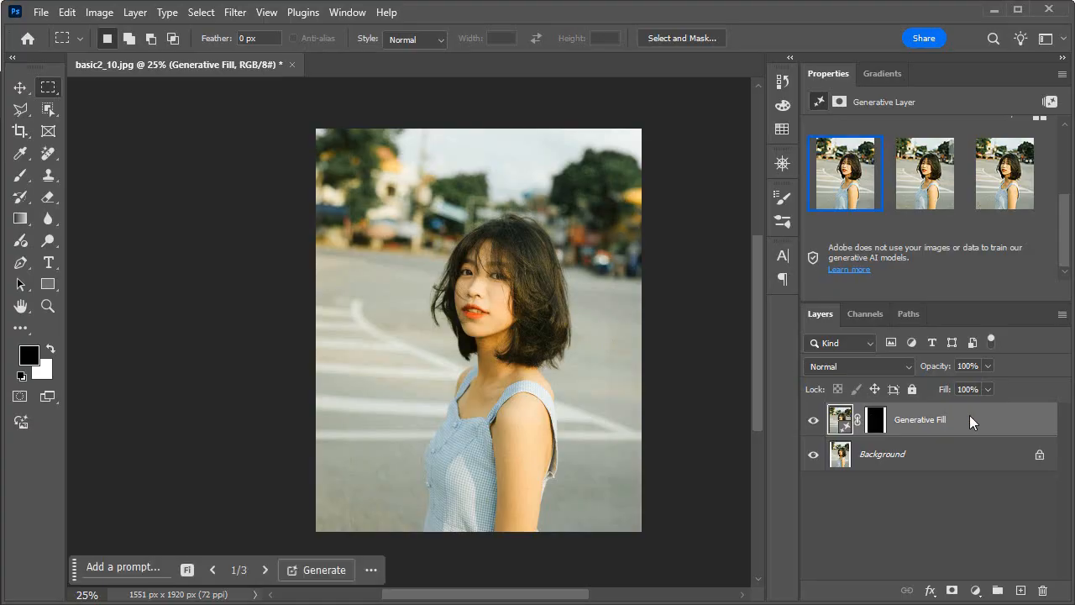
# Step: Revert basic2_10.jpg to its last saved version
pyautogui.click(40, 13)
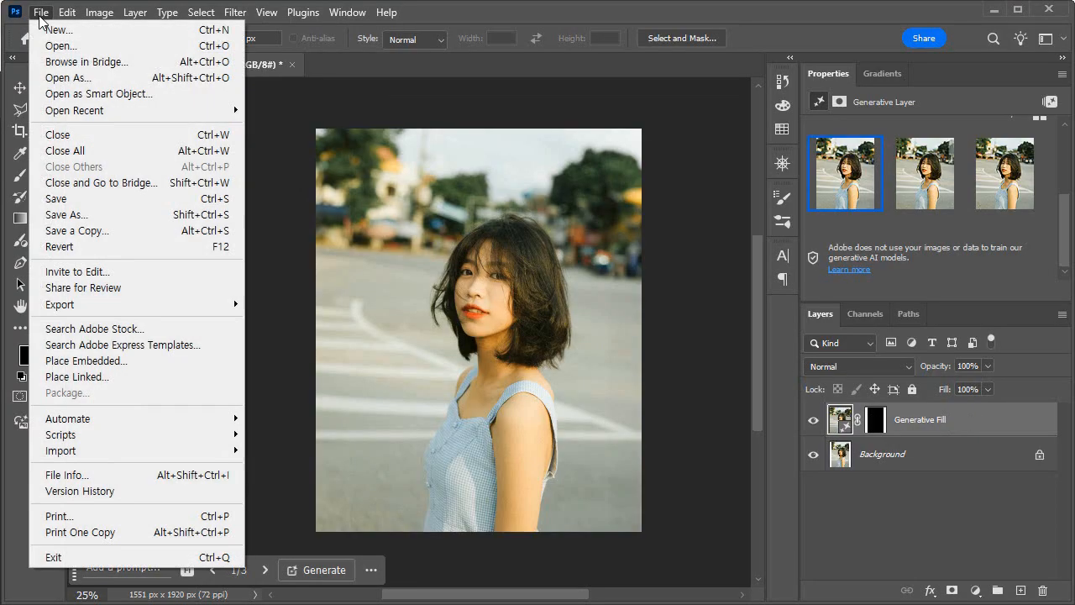
pyautogui.click(143, 247)
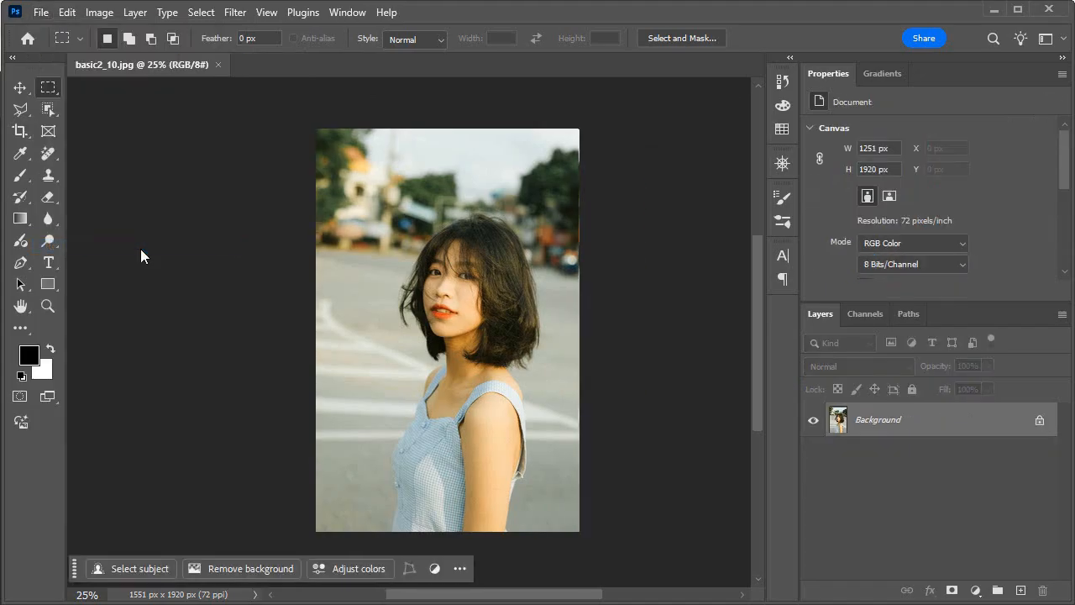
pyautogui.click(41, 13)
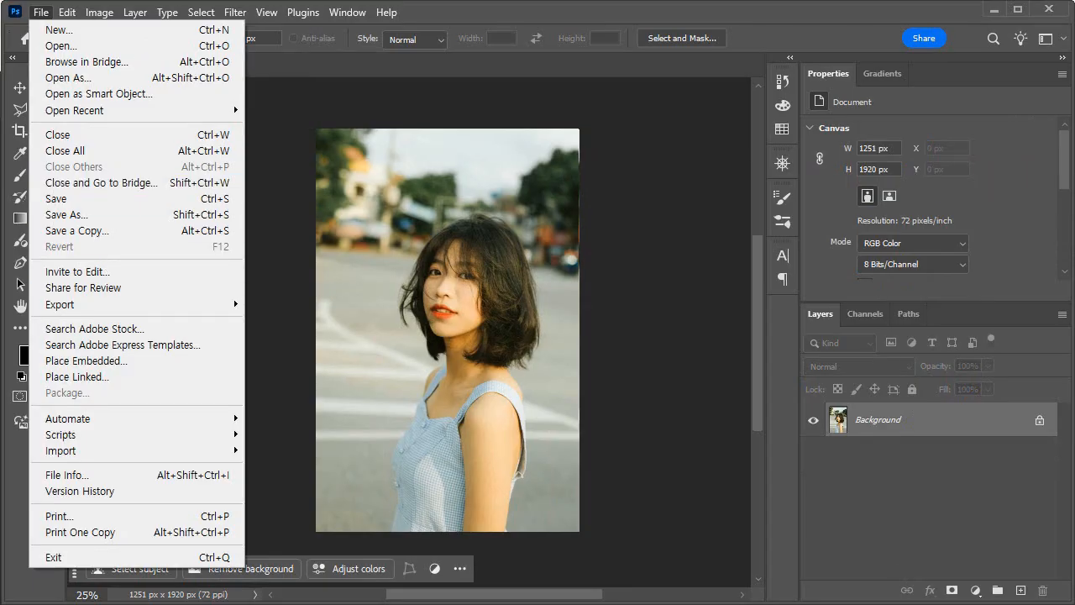
pyautogui.press('Escape')
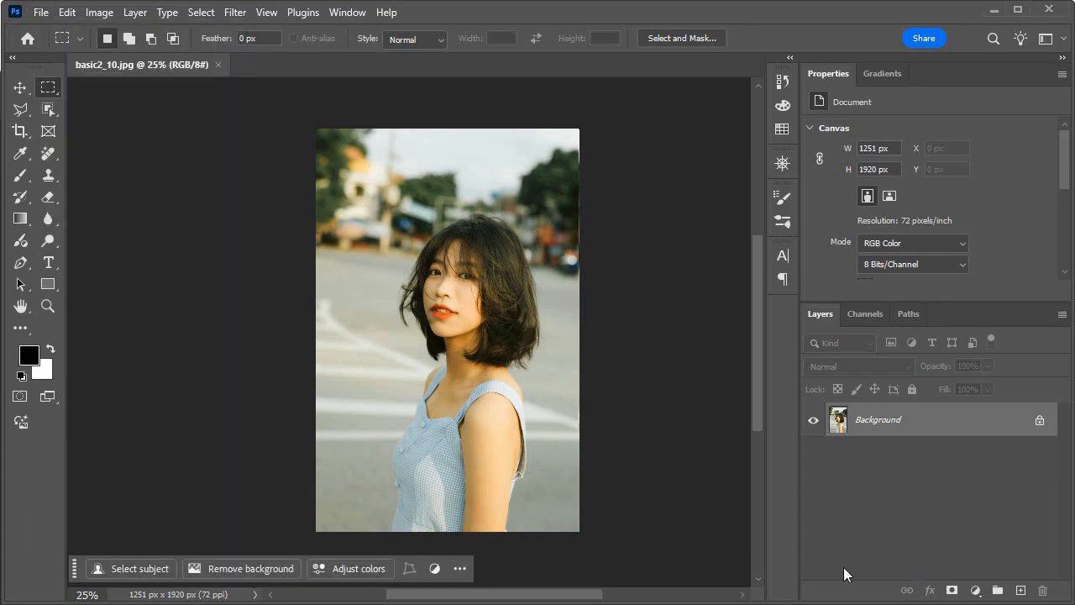
# Step: Try rotating the image 180° and flipping the canvas horizontally, undoing each change
pyautogui.click(98, 13)
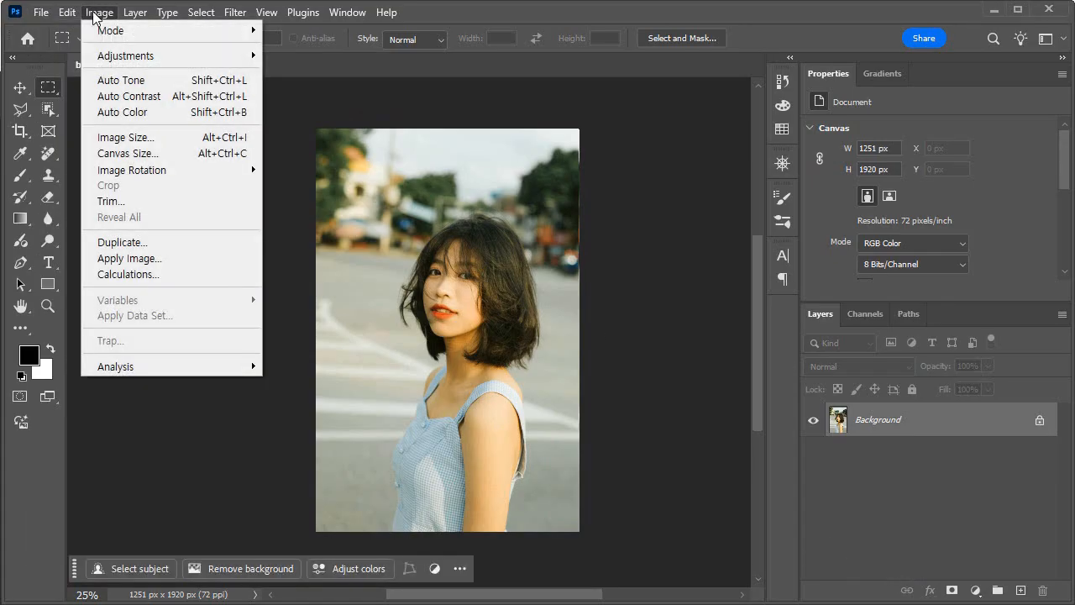
pyautogui.moveTo(158, 177)
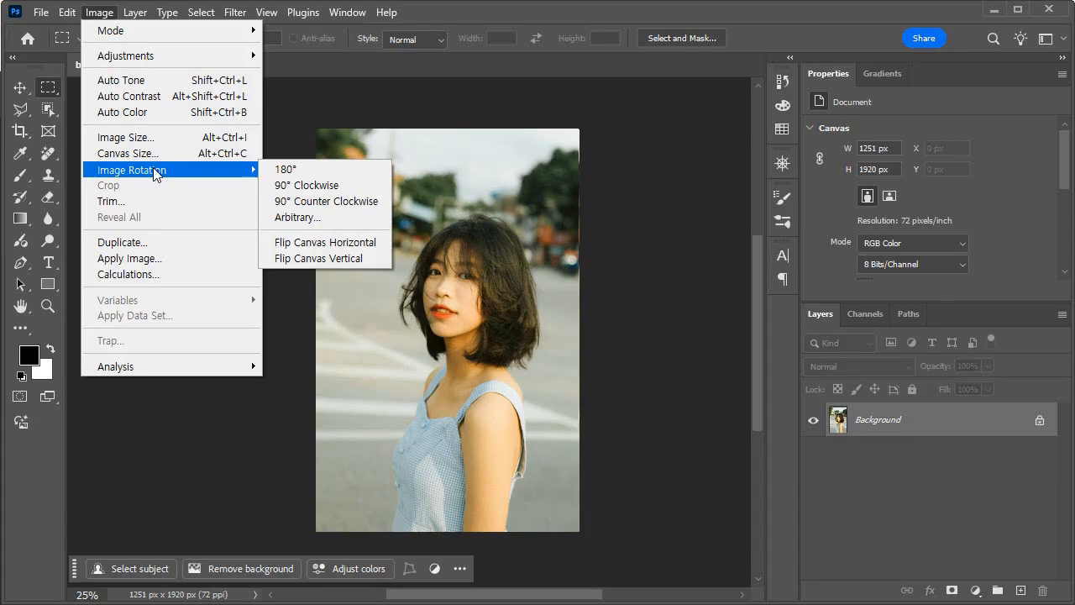
pyautogui.click(289, 171)
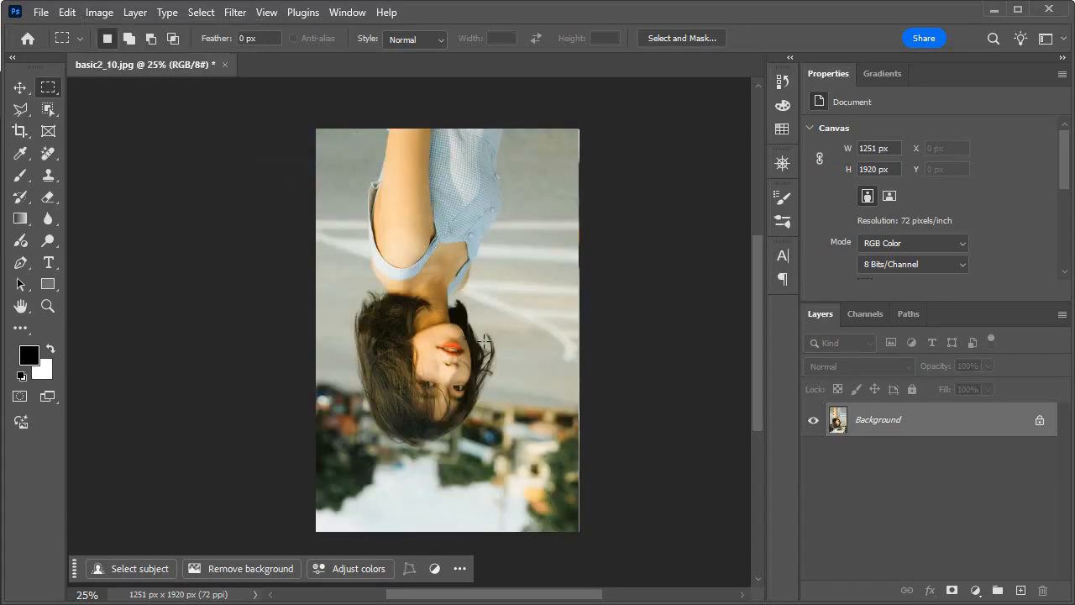
pyautogui.click(98, 12)
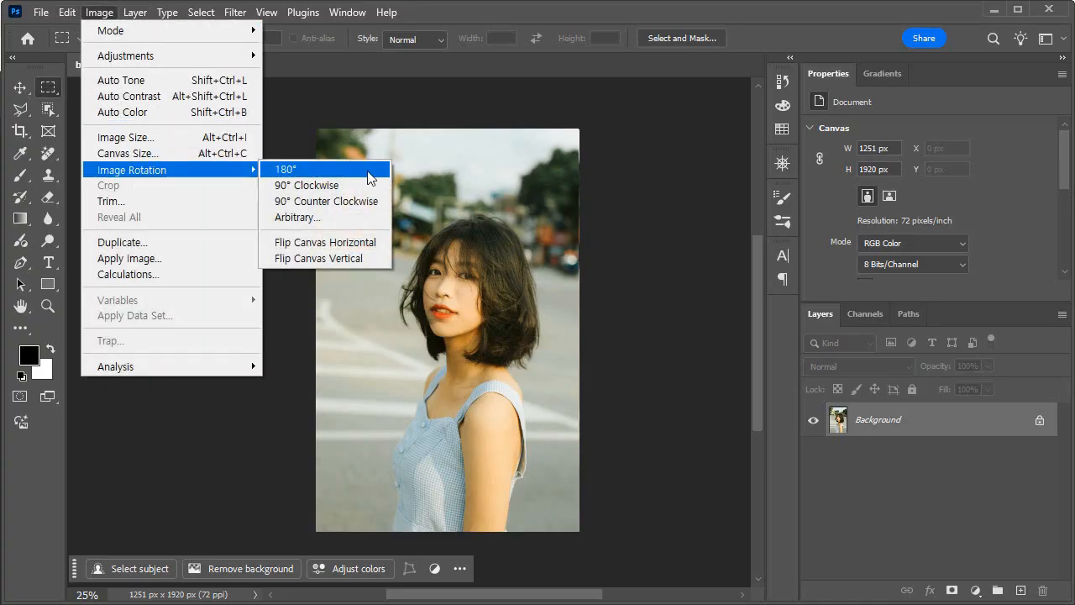
pyautogui.click(359, 241)
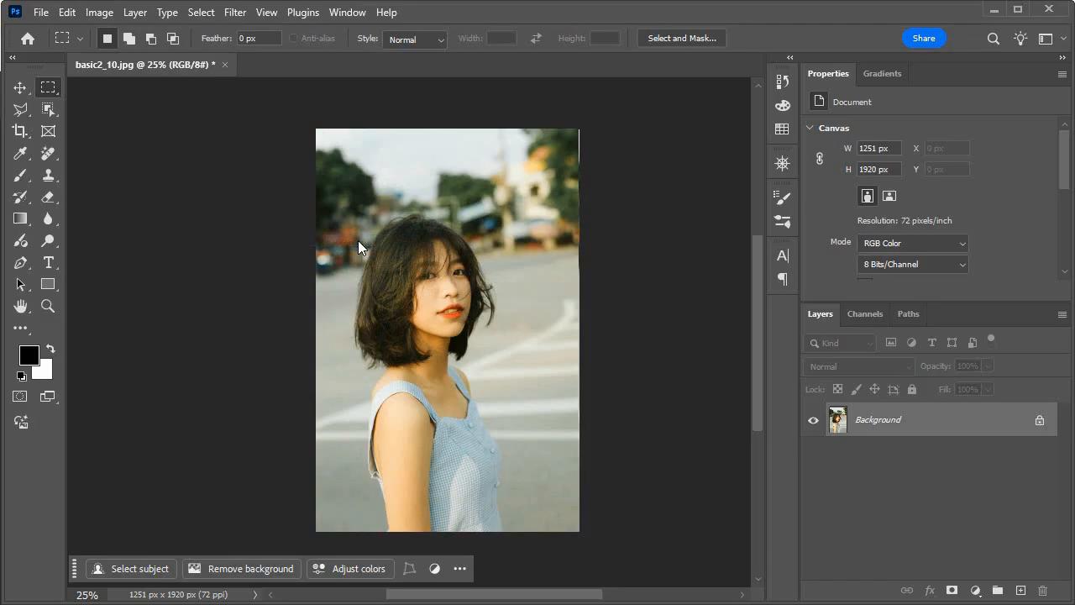
pyautogui.hotkey('ctrl', 'z')
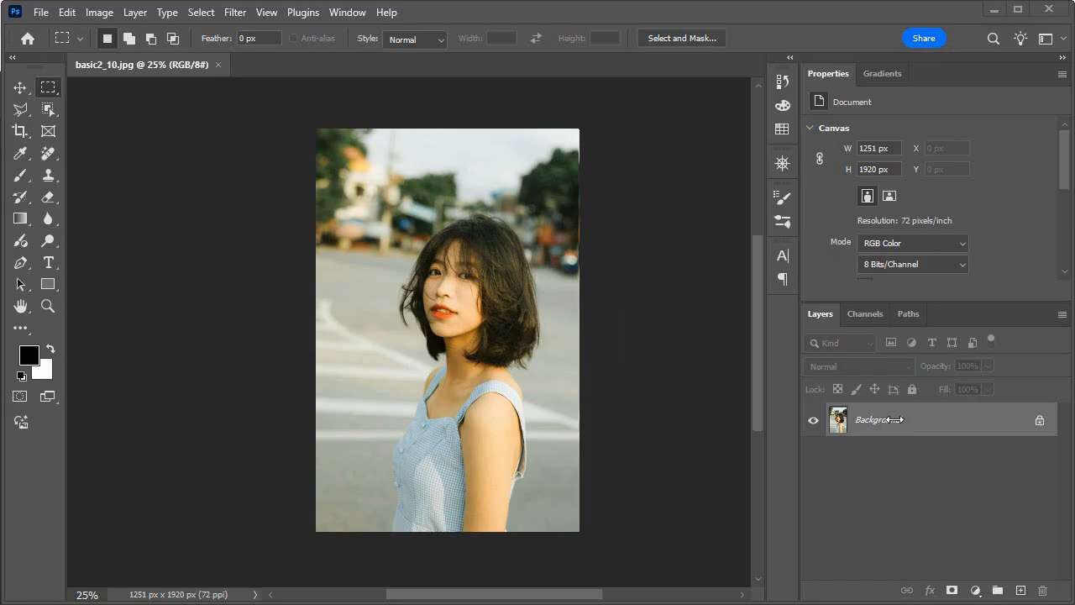
# Step: Duplicate the Background layer and rename the copy to woman
pyautogui.click(932, 418)
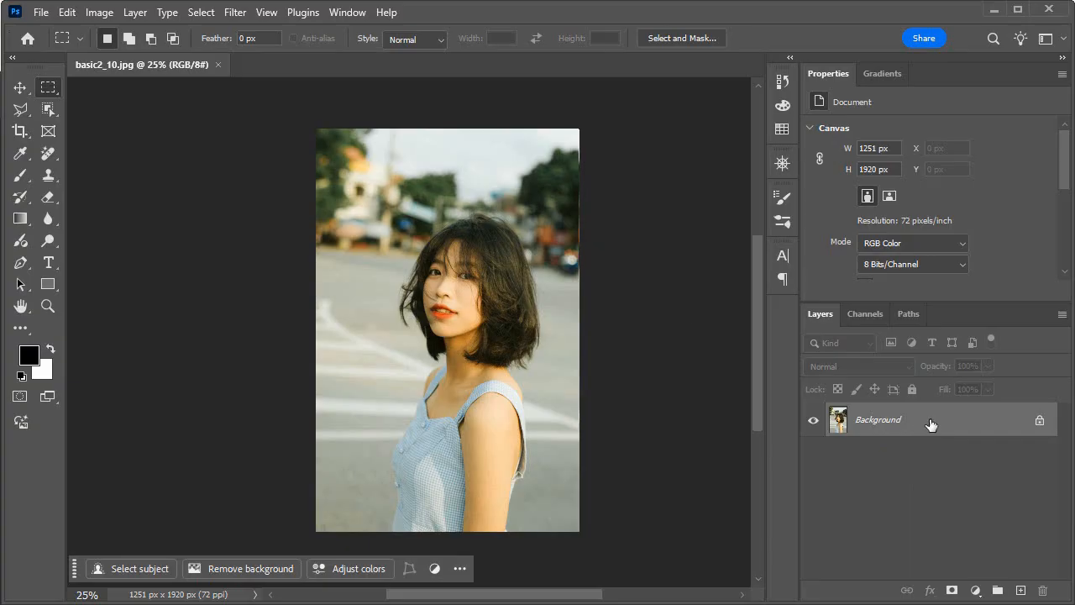
pyautogui.hotkey('ctrl', 'j')
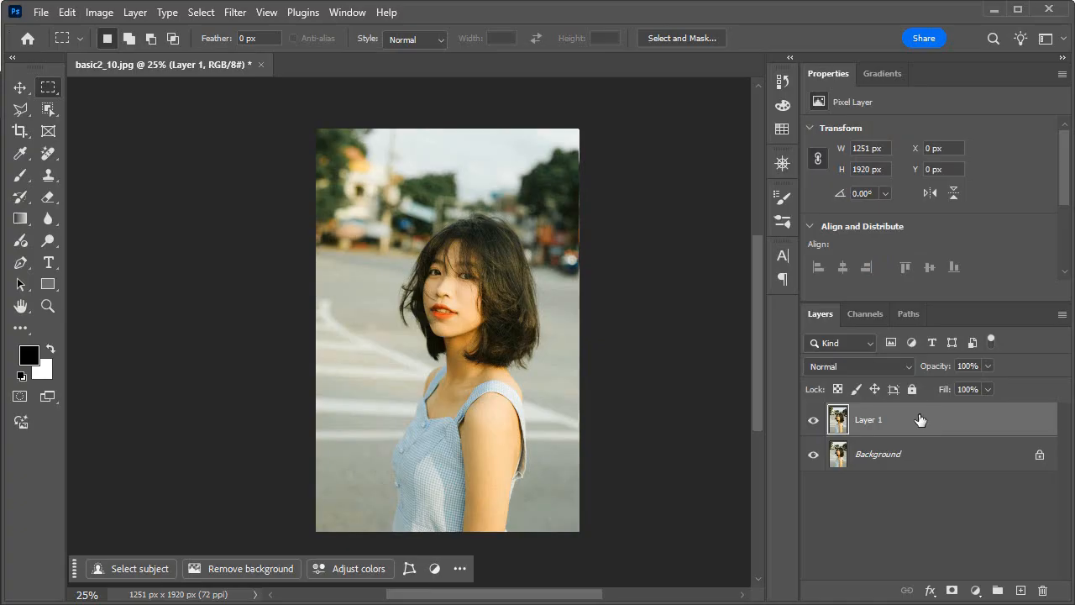
pyautogui.doubleClick(870, 420)
pyautogui.write('woman')
pyautogui.press('Return')
# Step: Convert the woman layer to a smart object, hide it, and make the Background layer active
pyautogui.doubleClick(833, 67)
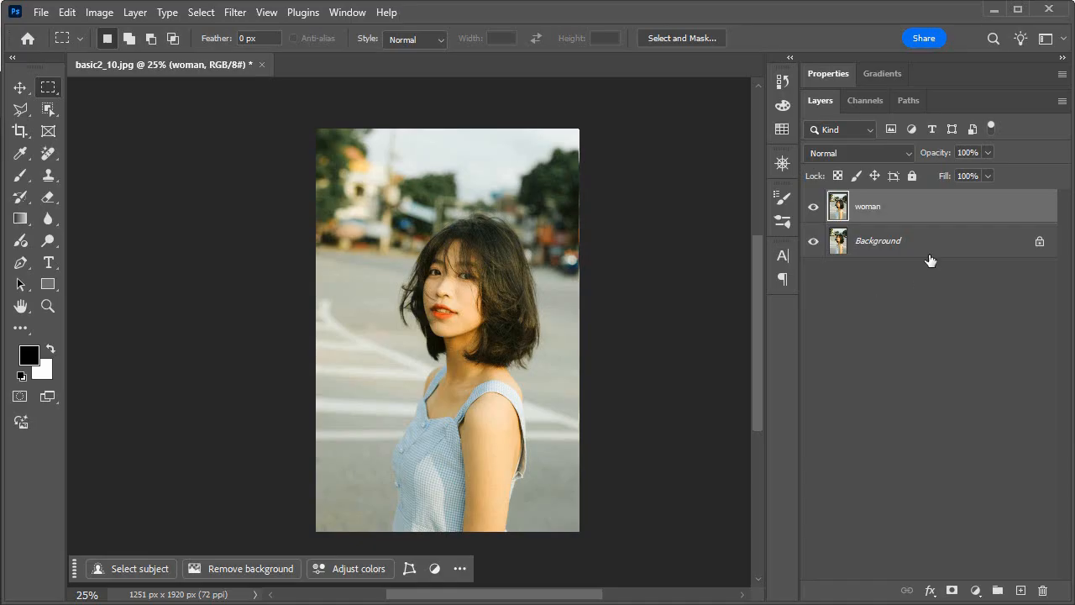
pyautogui.rightClick(898, 211)
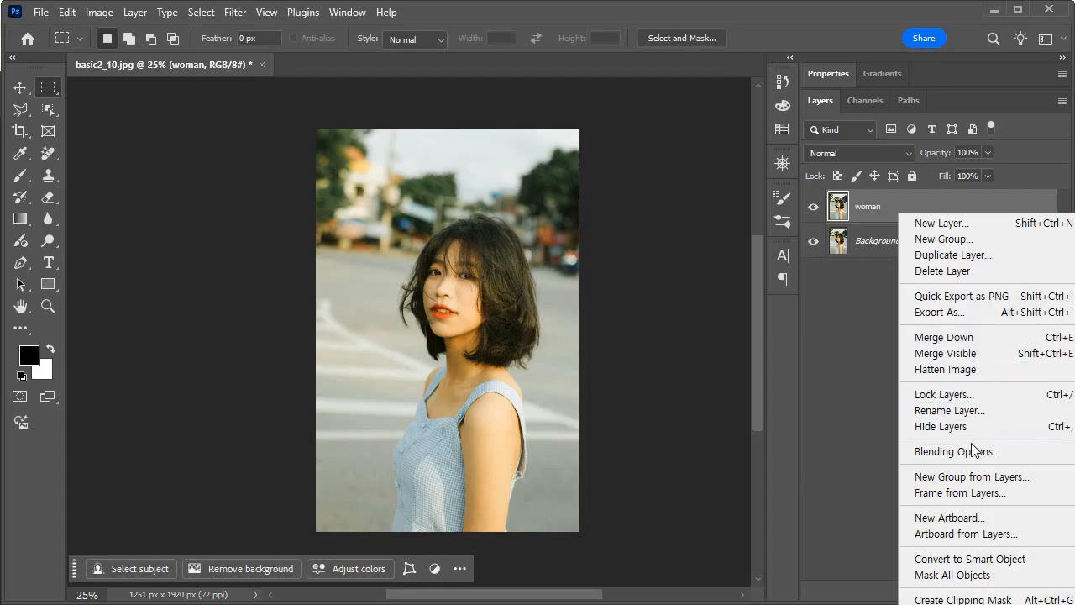
pyautogui.click(995, 561)
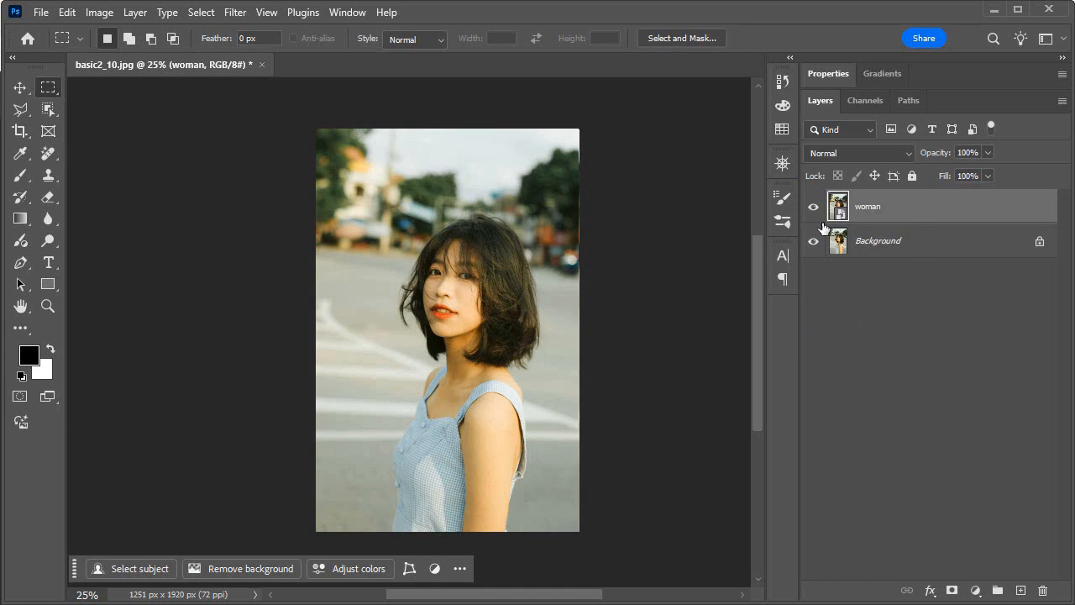
pyautogui.click(907, 241)
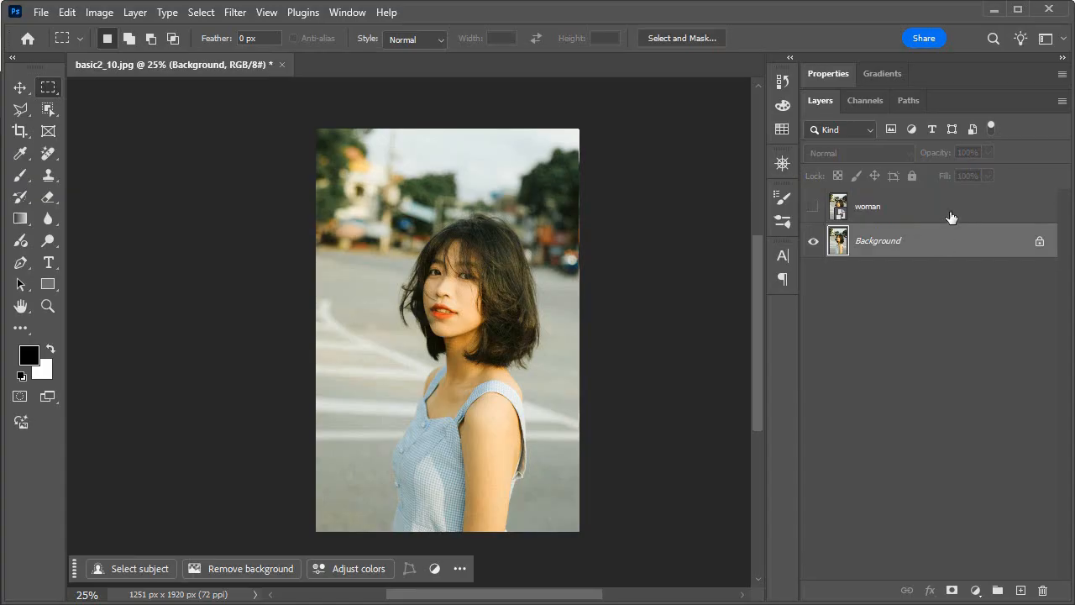
# Step: Apply a direct Levels adjustment to the Background layer with the midtone input level at 1.50
pyautogui.click(98, 17)
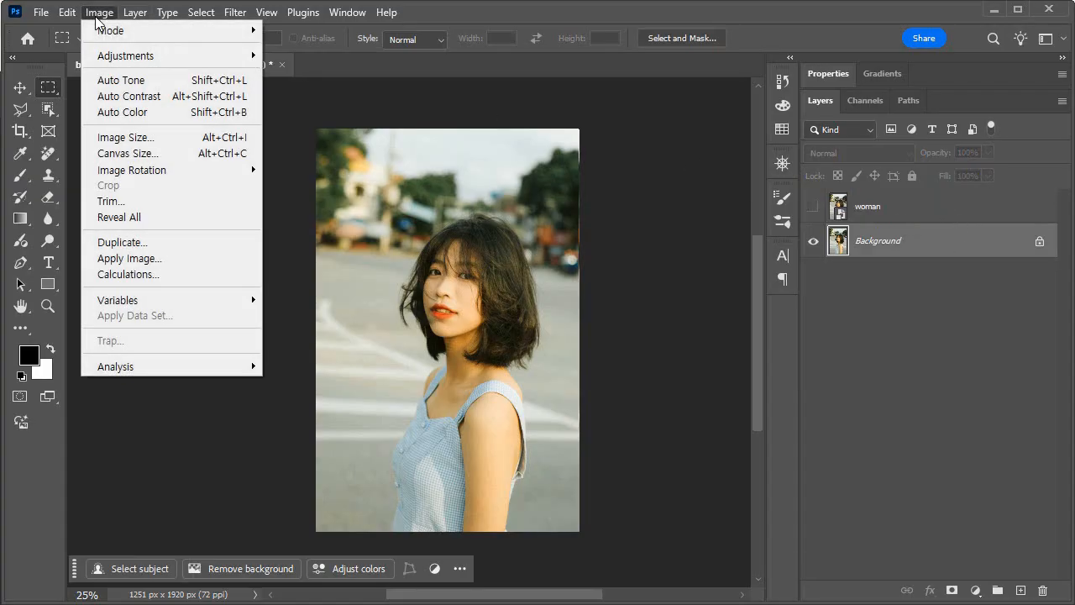
pyautogui.moveTo(120, 58)
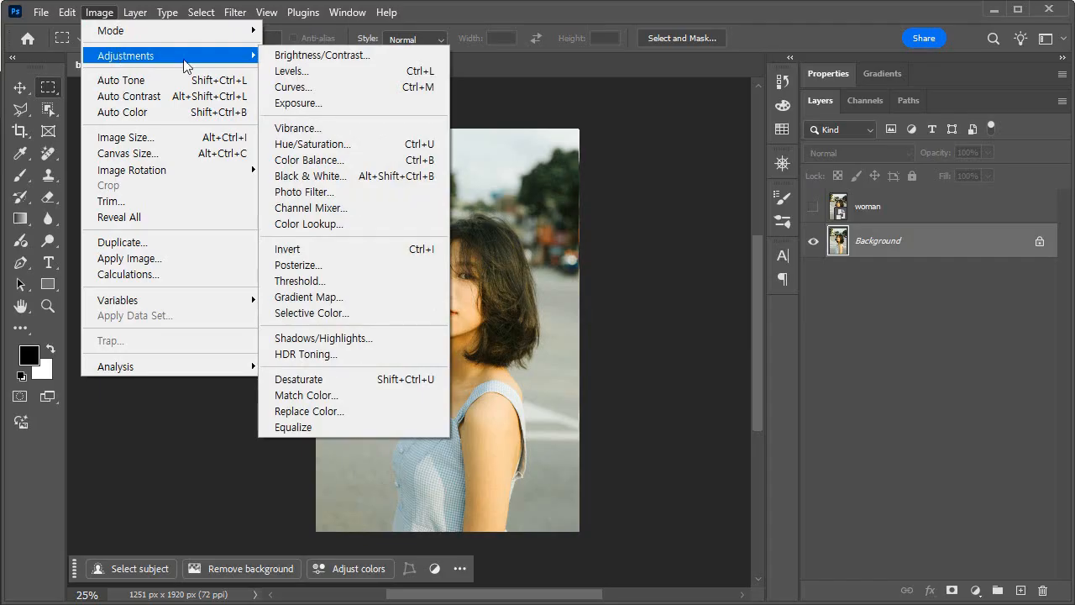
pyautogui.click(325, 79)
pyautogui.moveTo(665, 159); pyautogui.dragTo(804, 317)
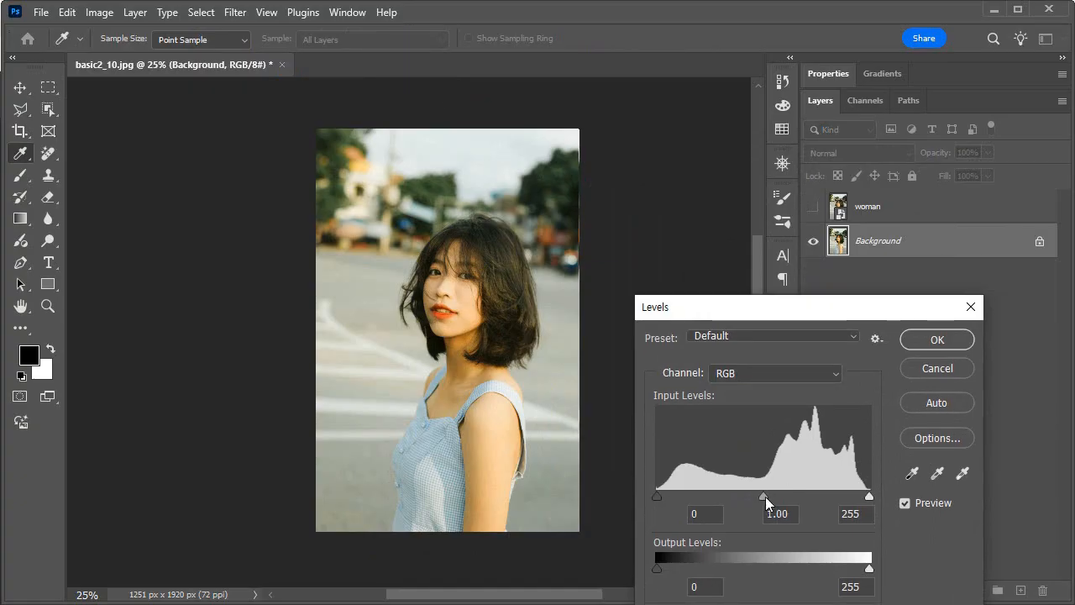
pyautogui.moveTo(765, 497); pyautogui.dragTo(733, 500)
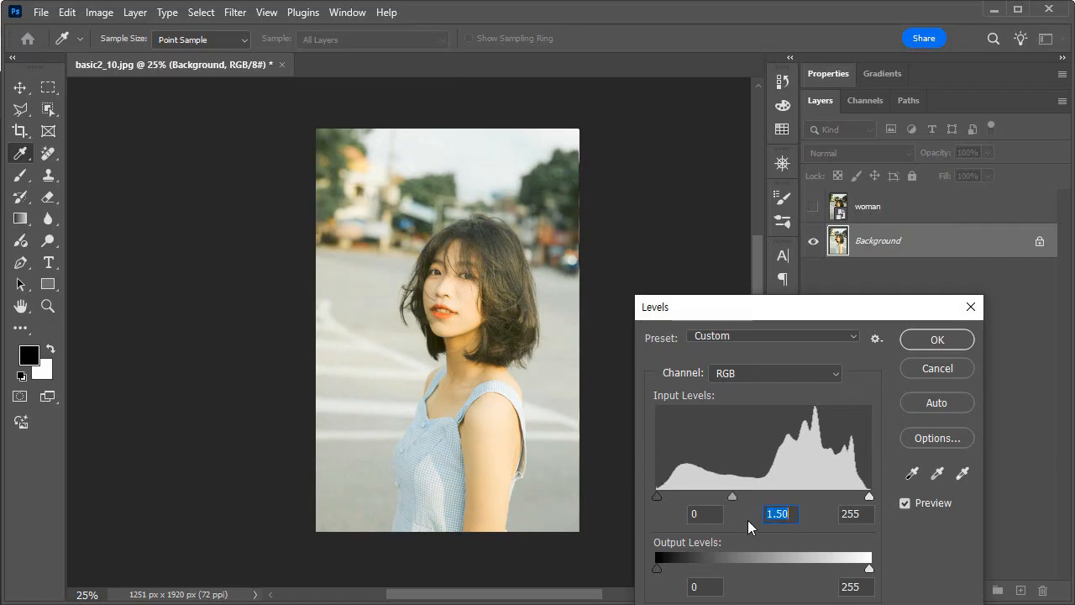
pyautogui.moveTo(767, 312); pyautogui.dragTo(725, 232)
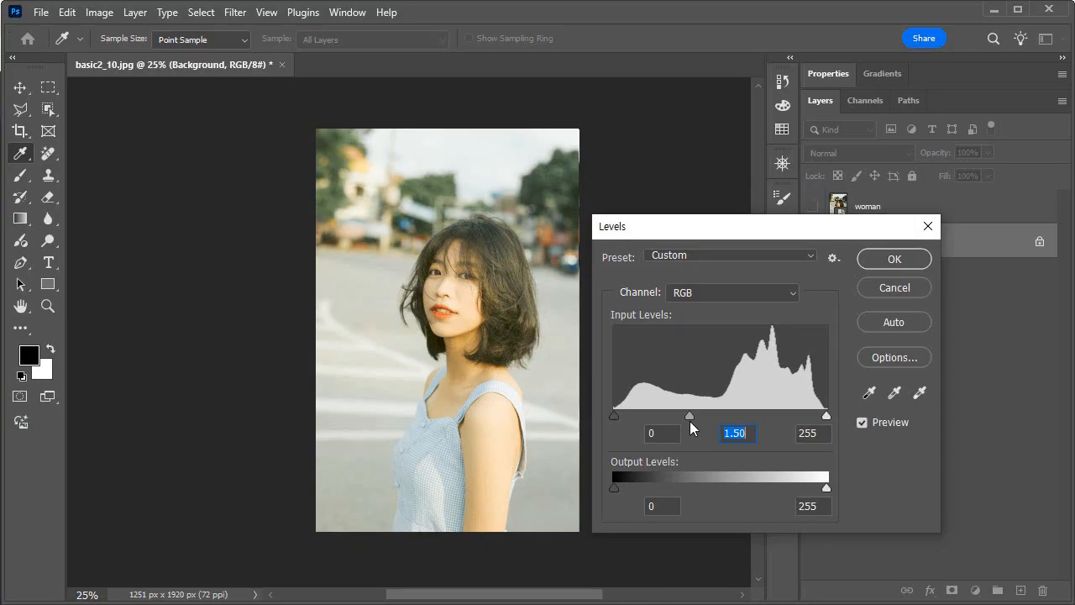
pyautogui.click(895, 259)
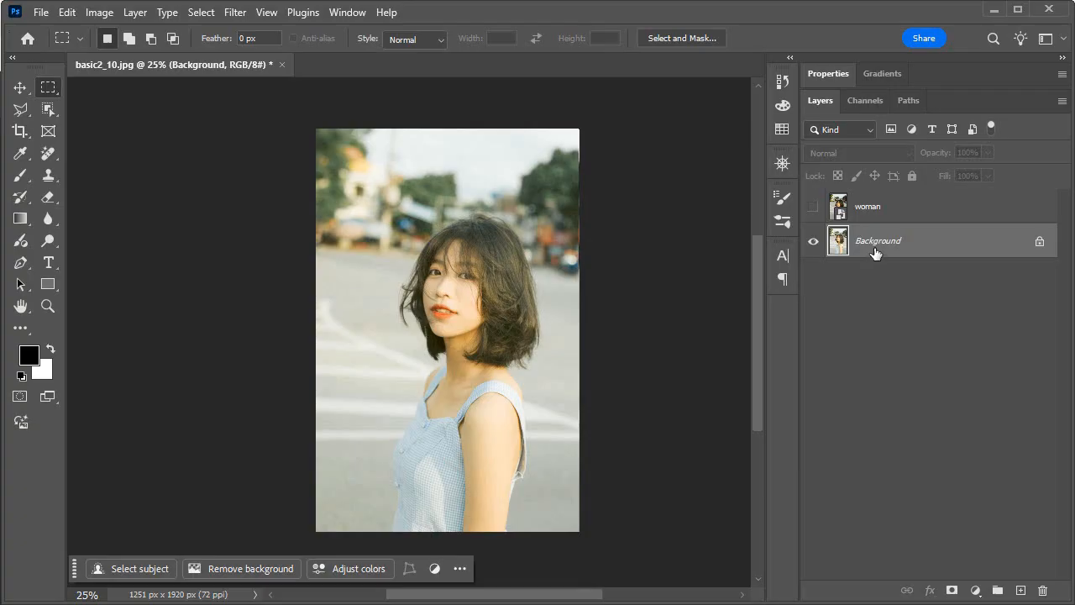
# Step: Try a second Levels adjustment on the Background layer with midtones at 0.80, cancel it, and undo the applied Levels adjustment
pyautogui.click(97, 12)
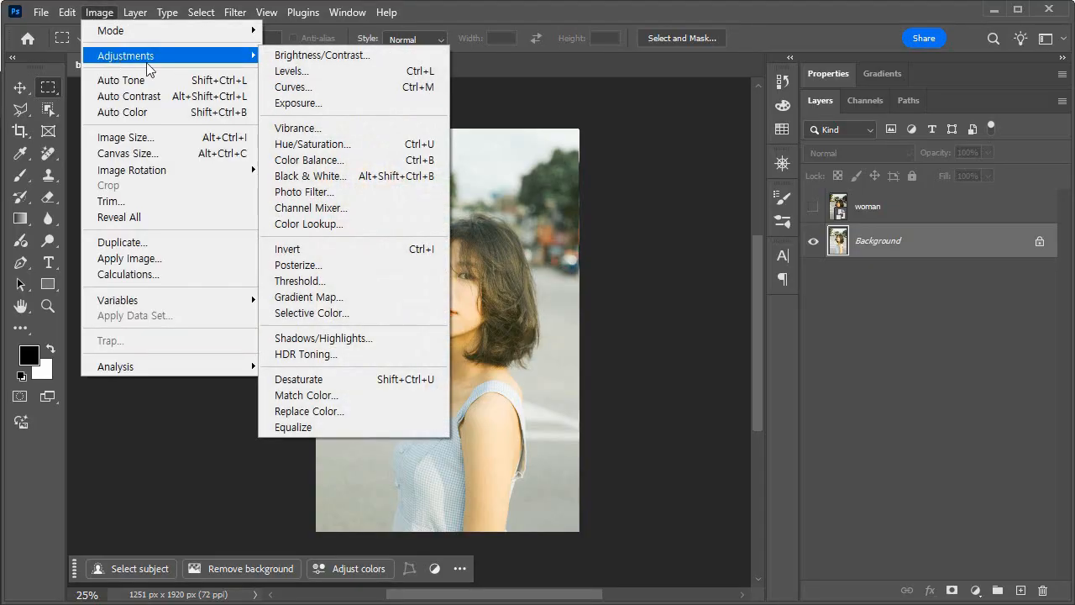
pyautogui.click(289, 72)
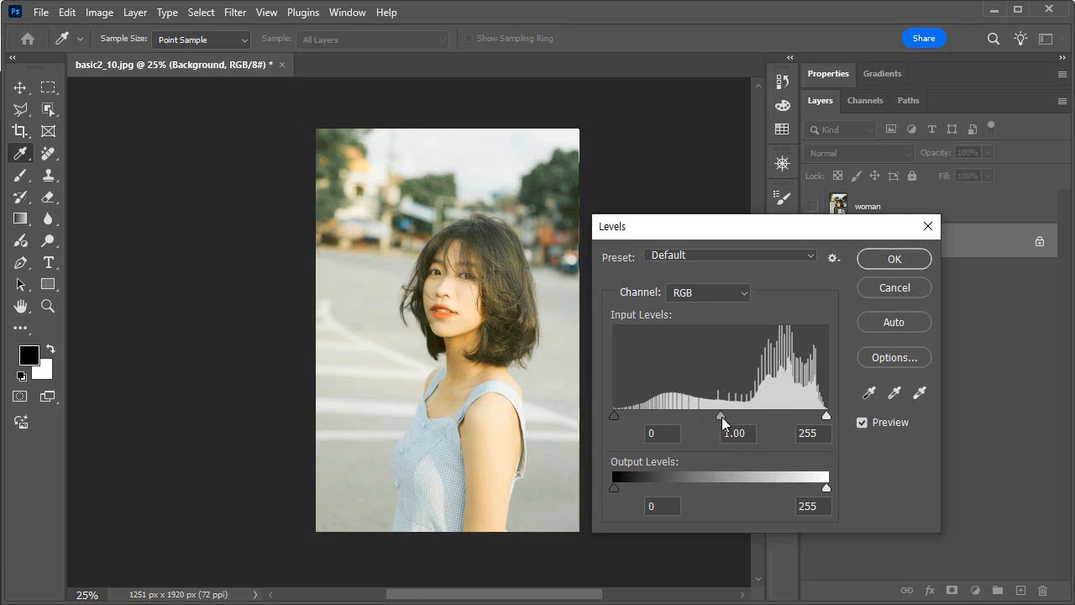
pyautogui.moveTo(721, 416); pyautogui.dragTo(735, 416)
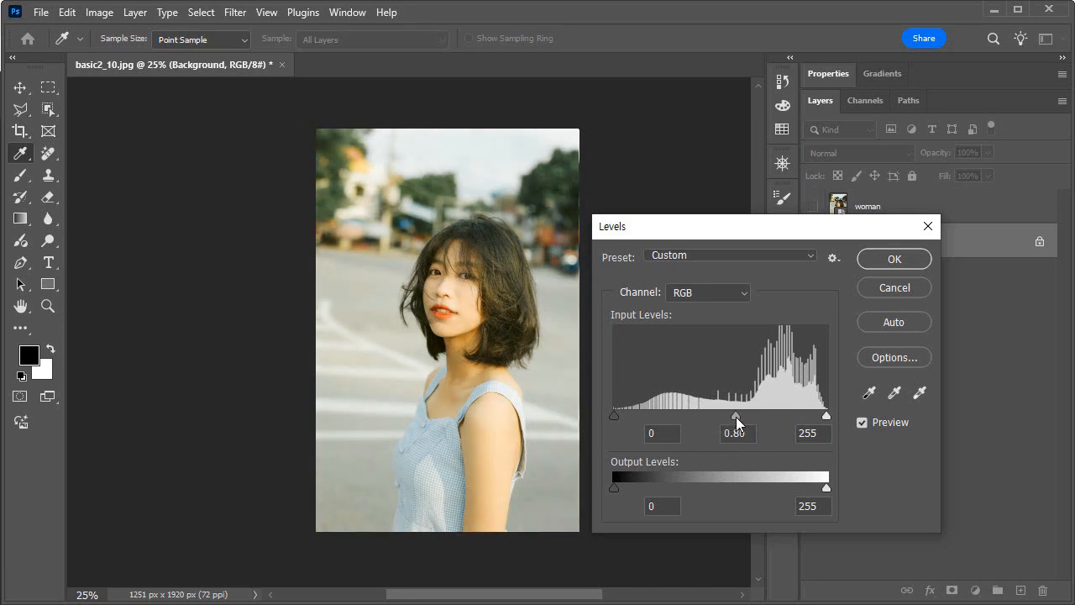
pyautogui.click(895, 288)
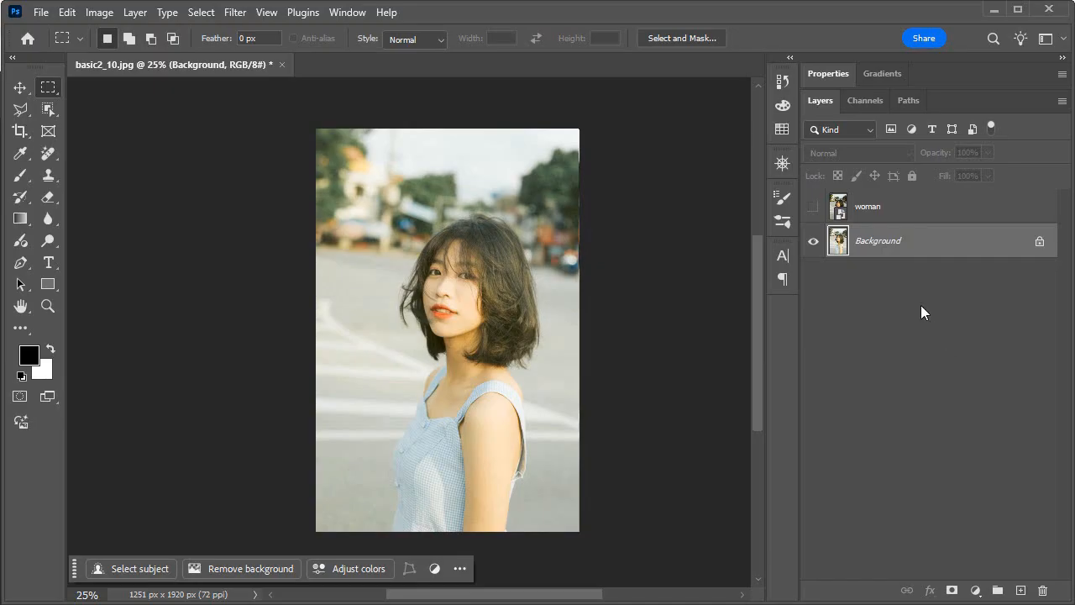
pyautogui.hotkey('ctrl', 'shift', 'l')
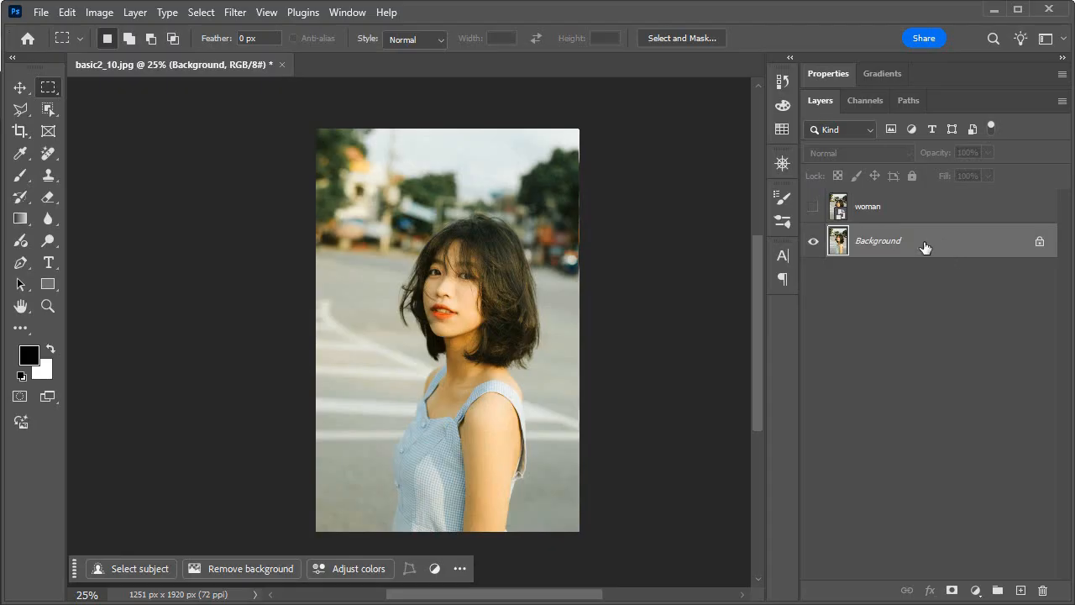
# Step: Add a Levels adjustment layer above the Background layer and brighten it with the midtone input level at 1.60
pyautogui.click(975, 590)
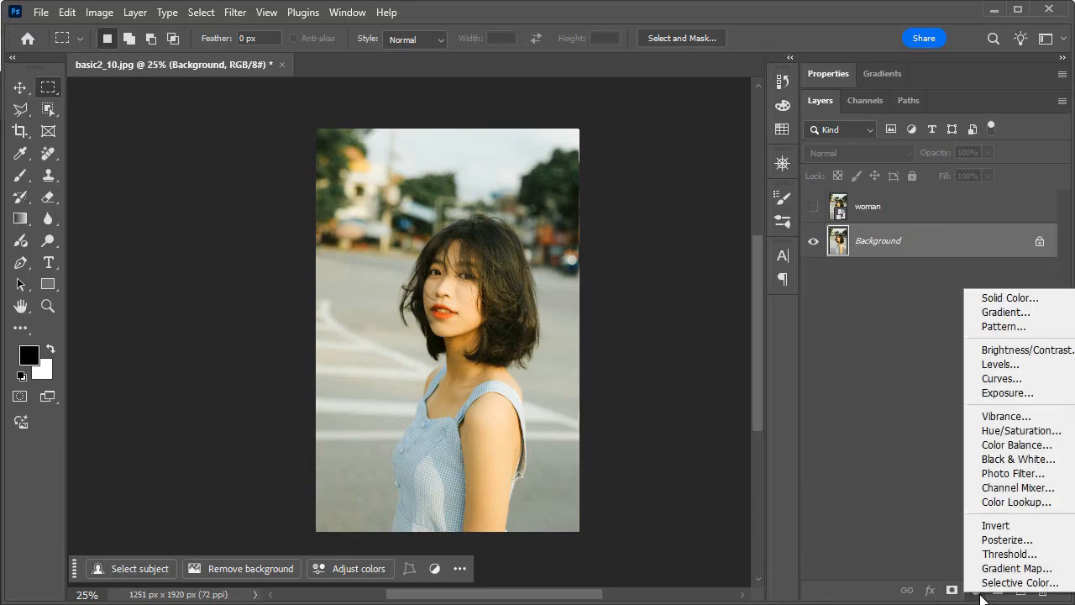
pyautogui.click(1005, 365)
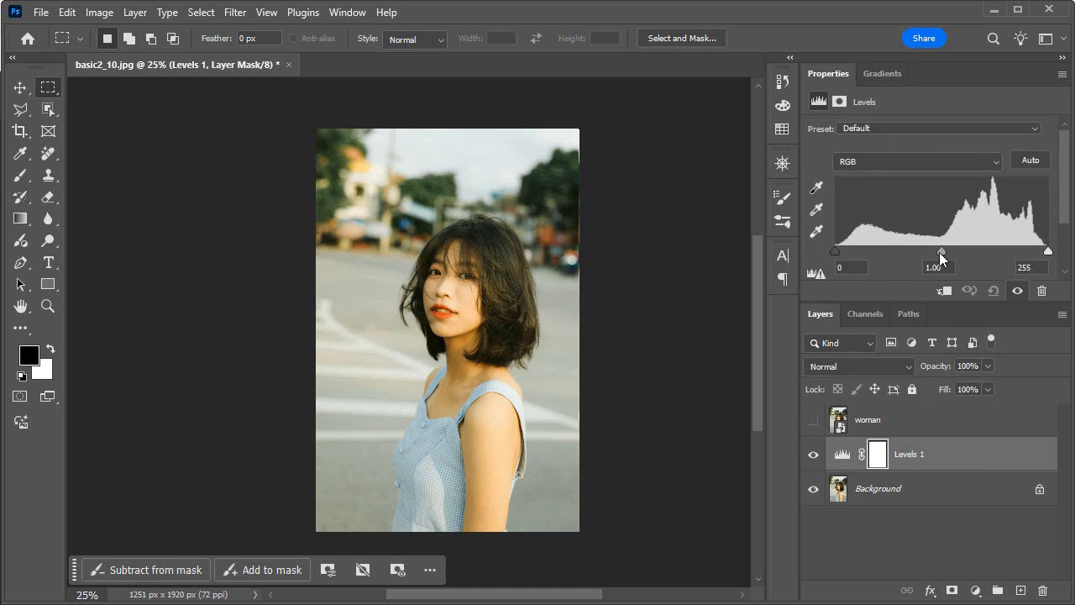
pyautogui.moveTo(938, 252); pyautogui.dragTo(906, 250)
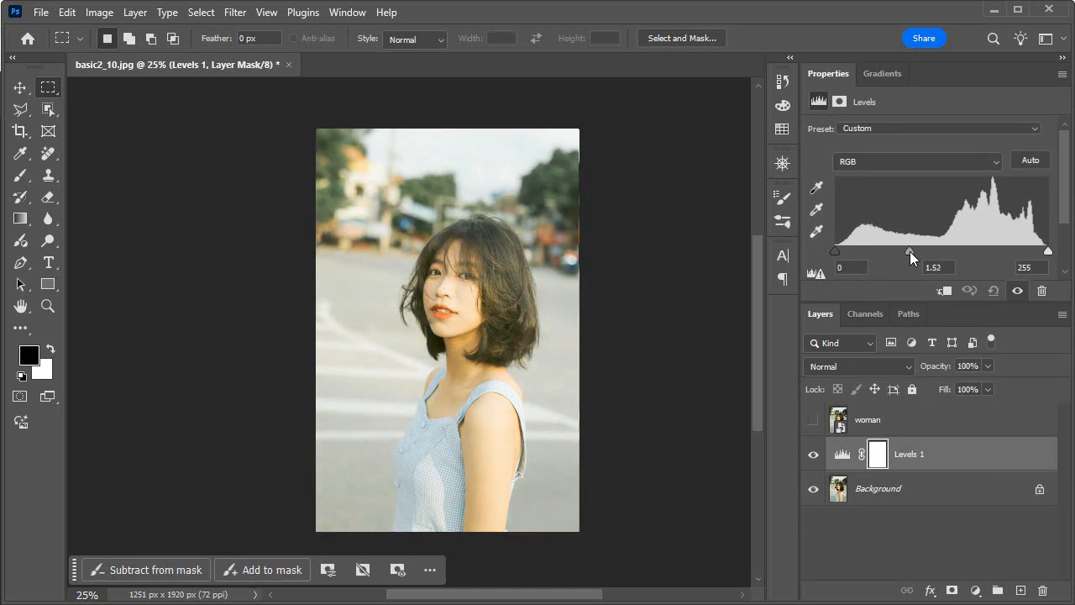
pyautogui.moveTo(909, 253); pyautogui.dragTo(906, 253)
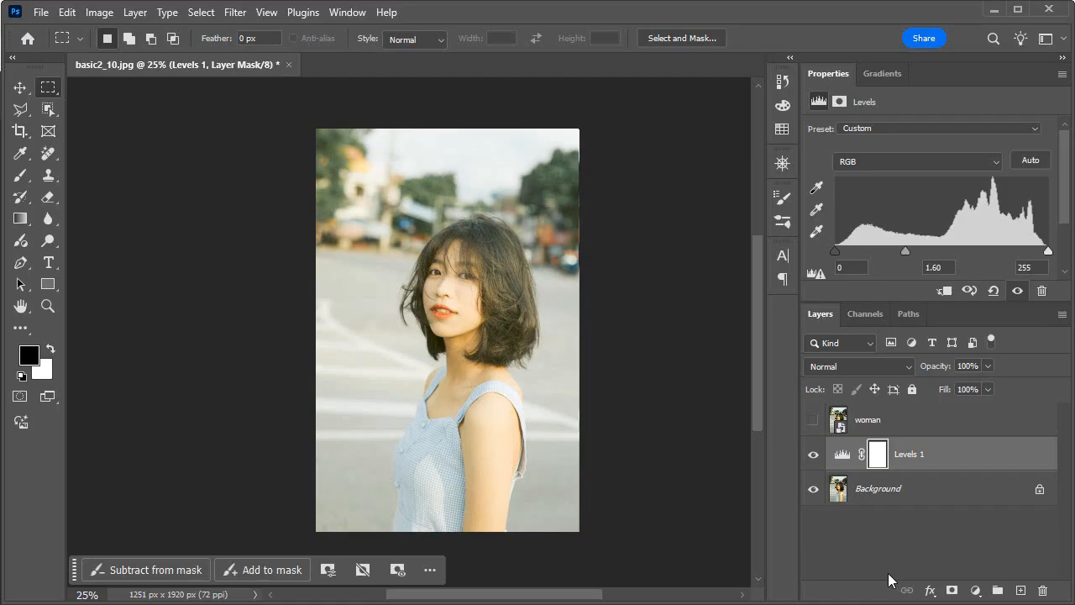
# Step: Paint black on the Levels adjustment layer's mask over the woman's head and neck with a 400 px brush, and inspect the mask alone
pyautogui.click(876, 457)
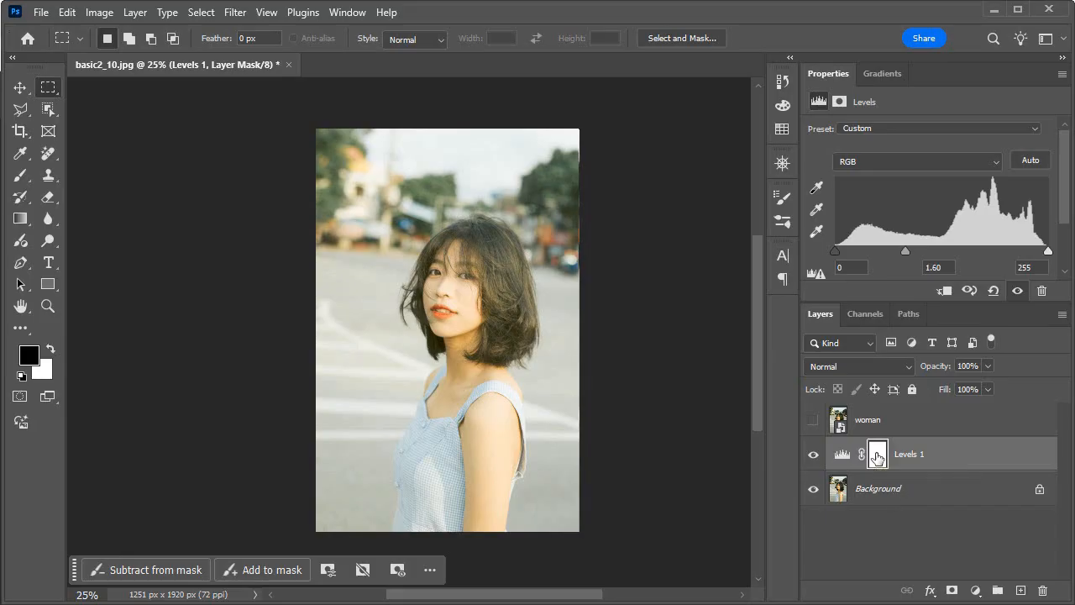
pyautogui.click(22, 176)
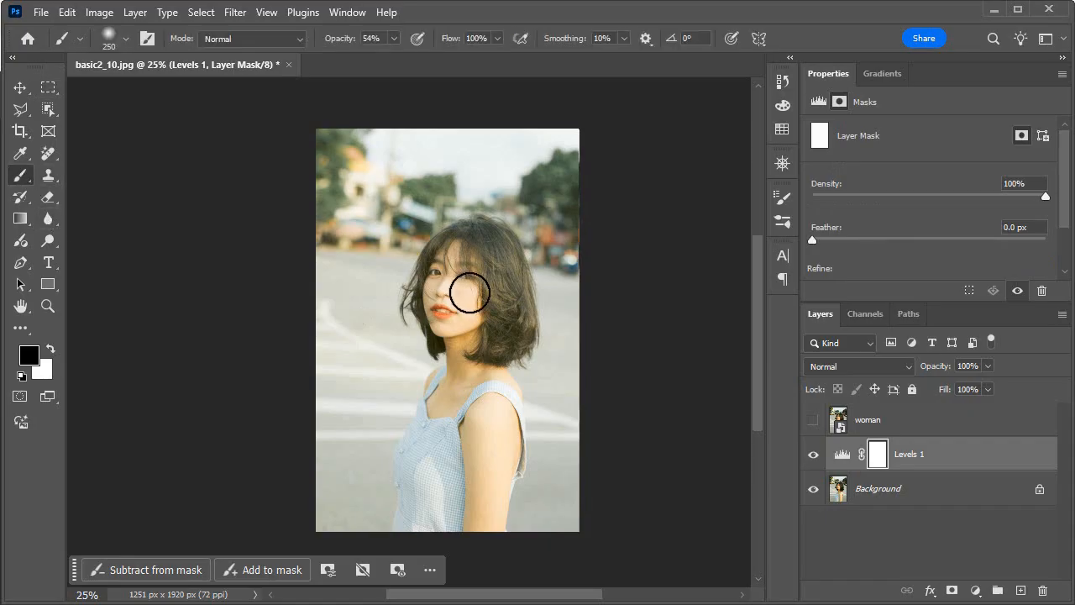
pyautogui.press(']')
pyautogui.press(']')
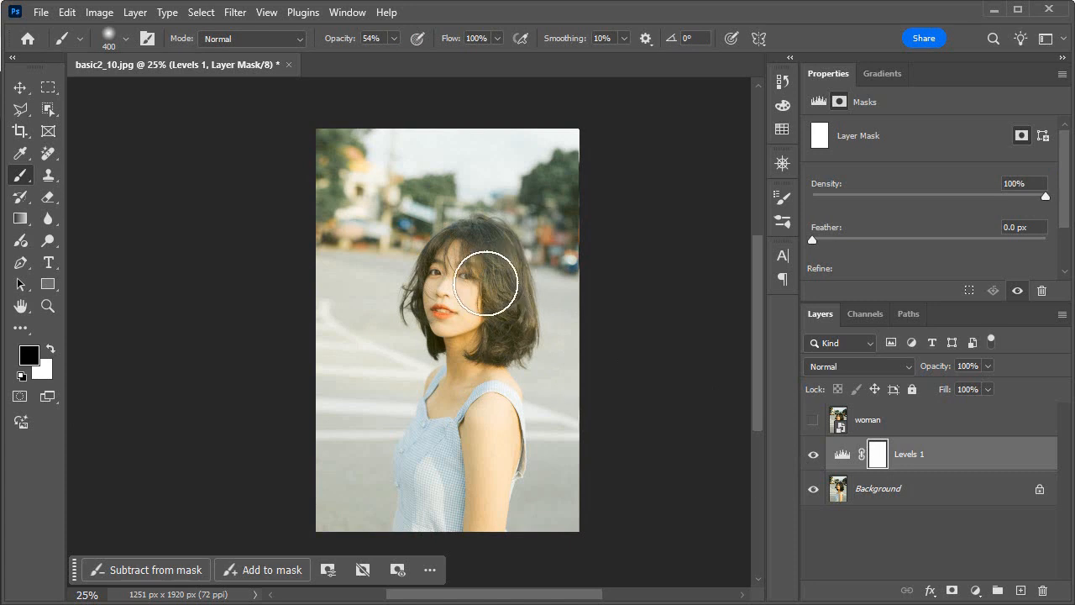
pyautogui.moveTo(485, 283)
pyautogui.mouseDown()
pyautogui.moveTo(488, 322)
pyautogui.moveTo(453, 287)
pyautogui.moveTo(450, 267)
pyautogui.moveTo(471, 276)
pyautogui.moveTo(467, 300)
pyautogui.moveTo(445, 322)
pyautogui.moveTo(443, 295)
pyautogui.moveTo(464, 319)
pyautogui.moveTo(487, 246)
pyautogui.moveTo(497, 334)
pyautogui.moveTo(475, 249)
pyautogui.moveTo(504, 356)
pyautogui.mouseUp()
pyautogui.hotkey('ctrl', '+')
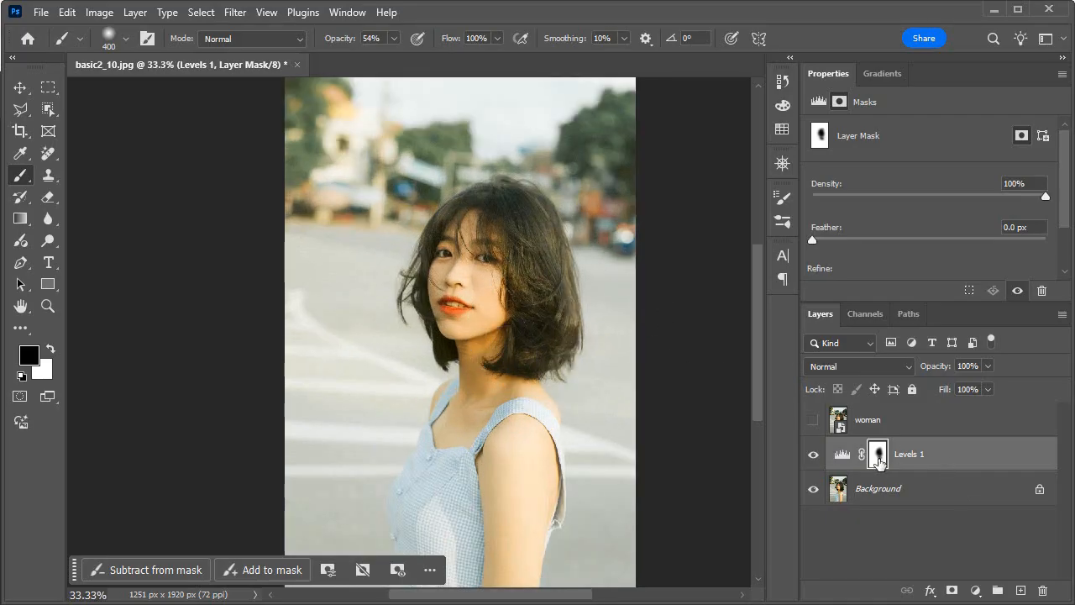
pyautogui.keyDown('alt'); pyautogui.click(878, 458); pyautogui.keyUp('alt')
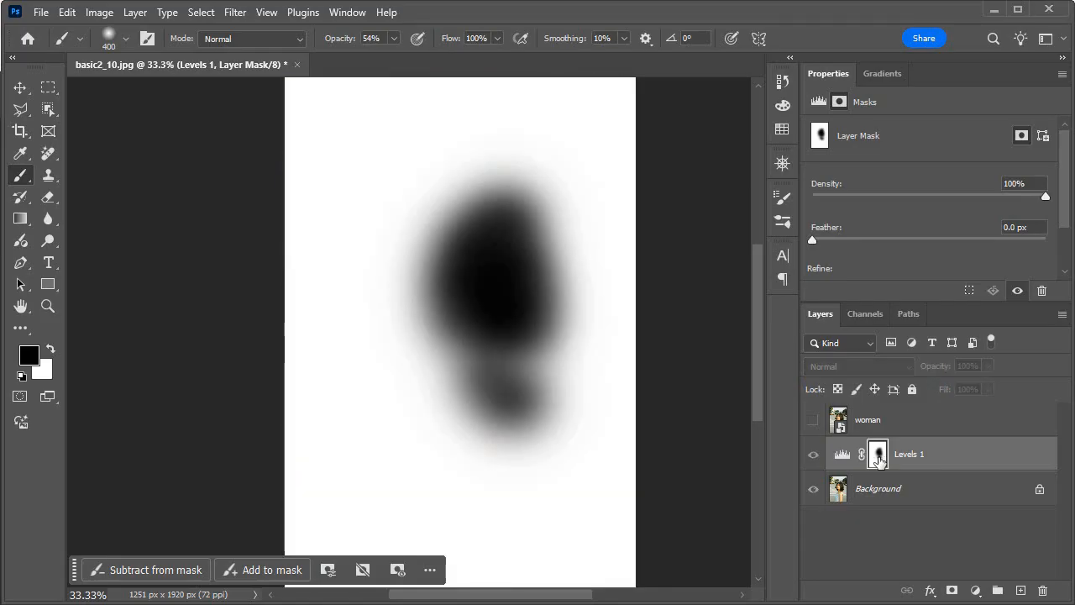
pyautogui.keyDown('alt'); pyautogui.click(879, 458); pyautogui.keyUp('alt')
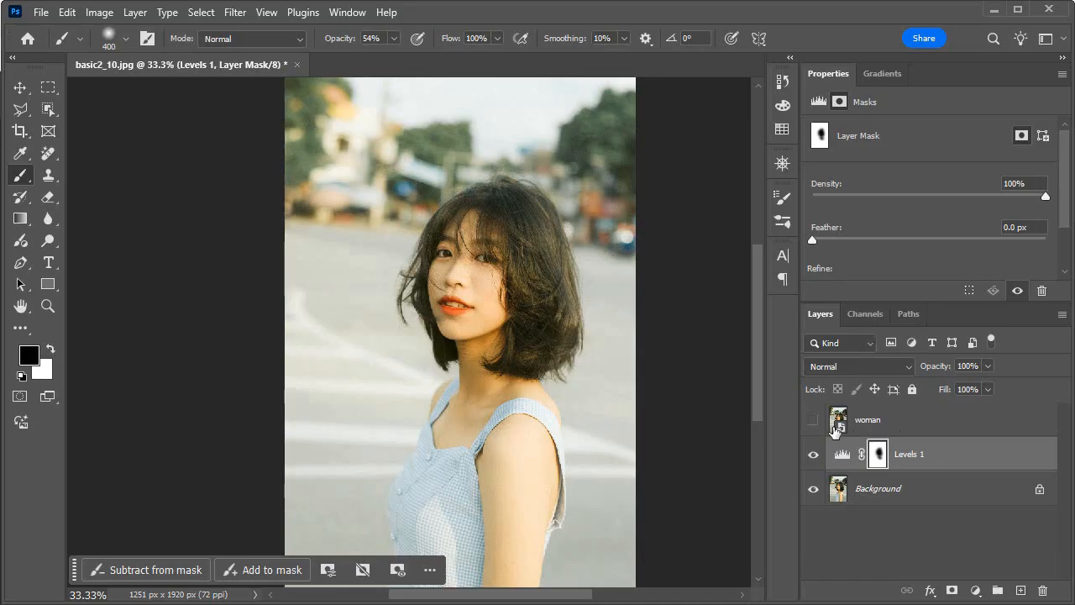
# Step: Show the woman smart object layer and apply a Levels adjustment to it with the midtone input level at 1.56
pyautogui.click(813, 427)
pyautogui.click(940, 423)
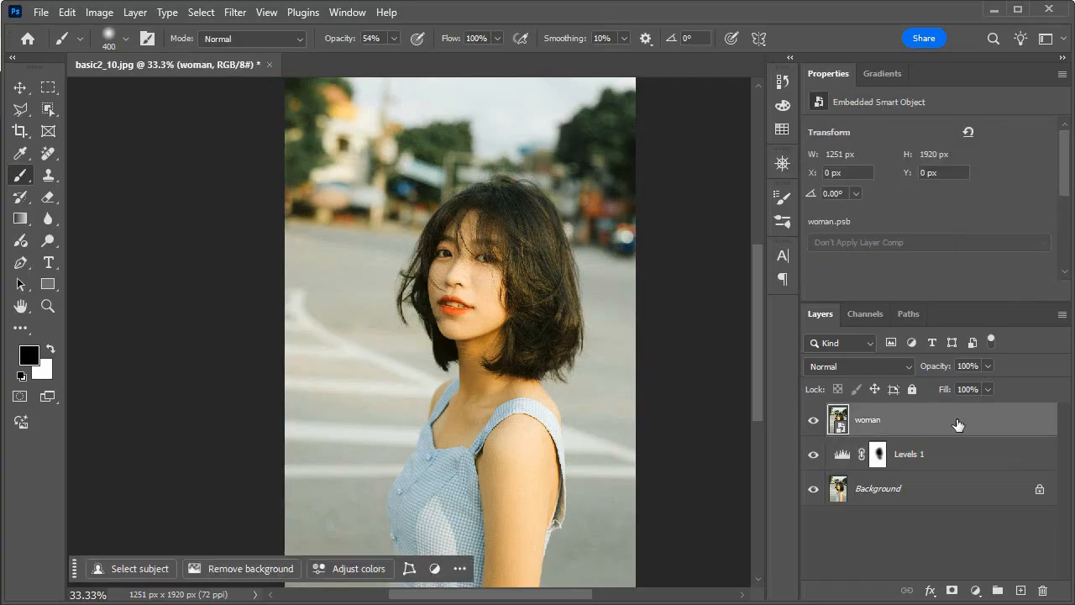
pyautogui.click(98, 12)
pyautogui.moveTo(117, 57)
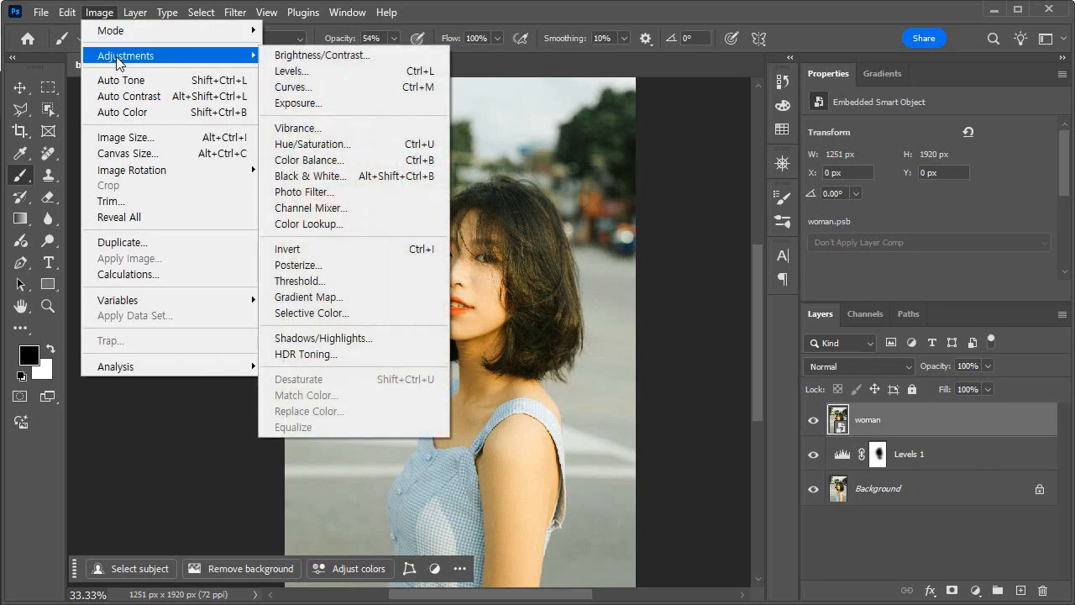
pyautogui.click(394, 72)
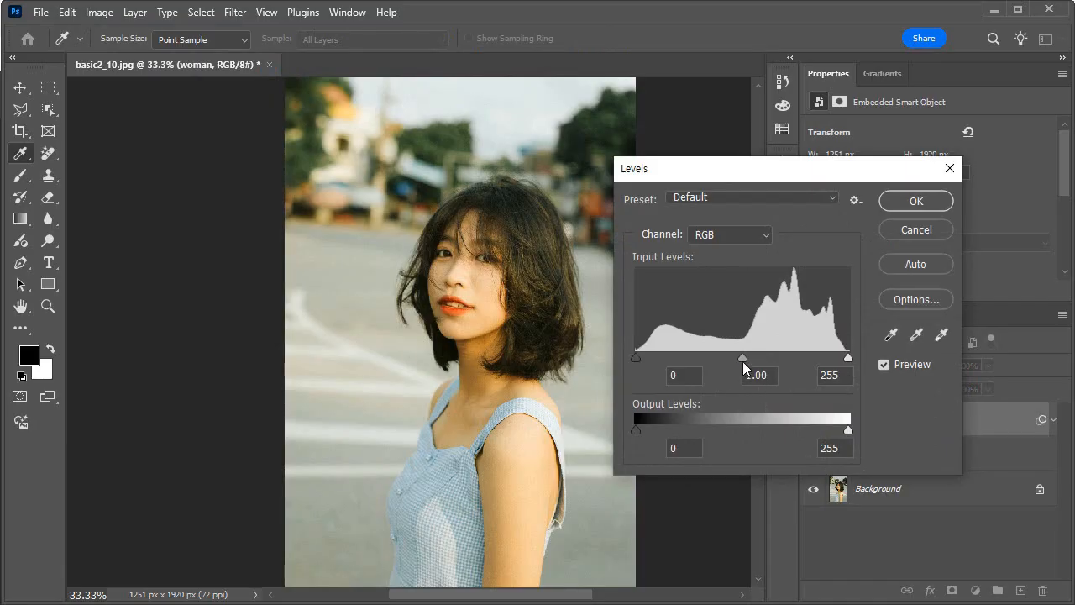
pyautogui.moveTo(890, 174); pyautogui.dragTo(702, 182)
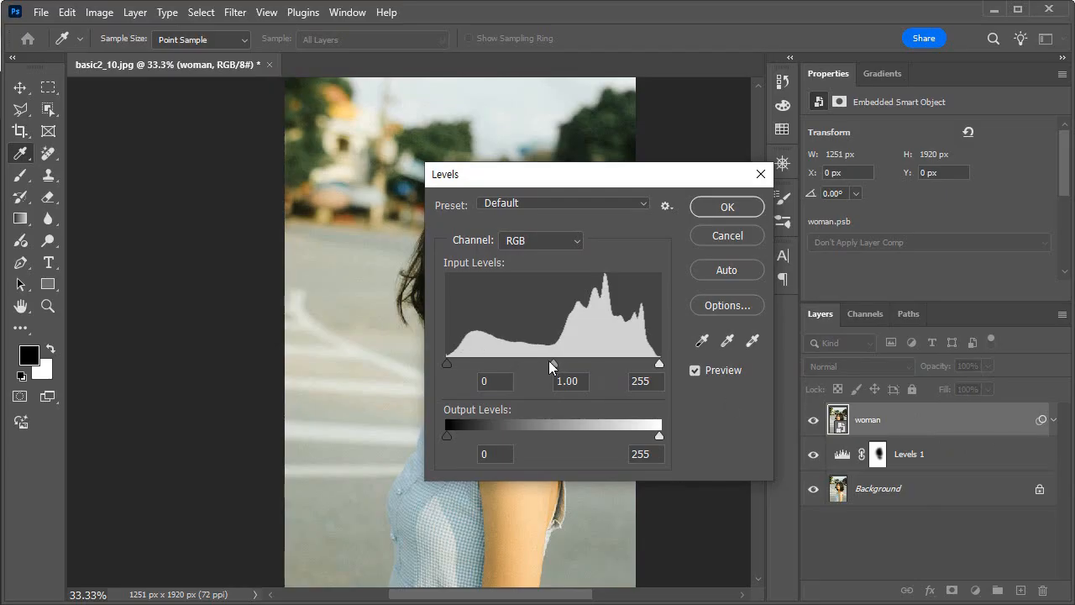
pyautogui.moveTo(551, 366); pyautogui.dragTo(518, 366)
pyautogui.click(747, 210)
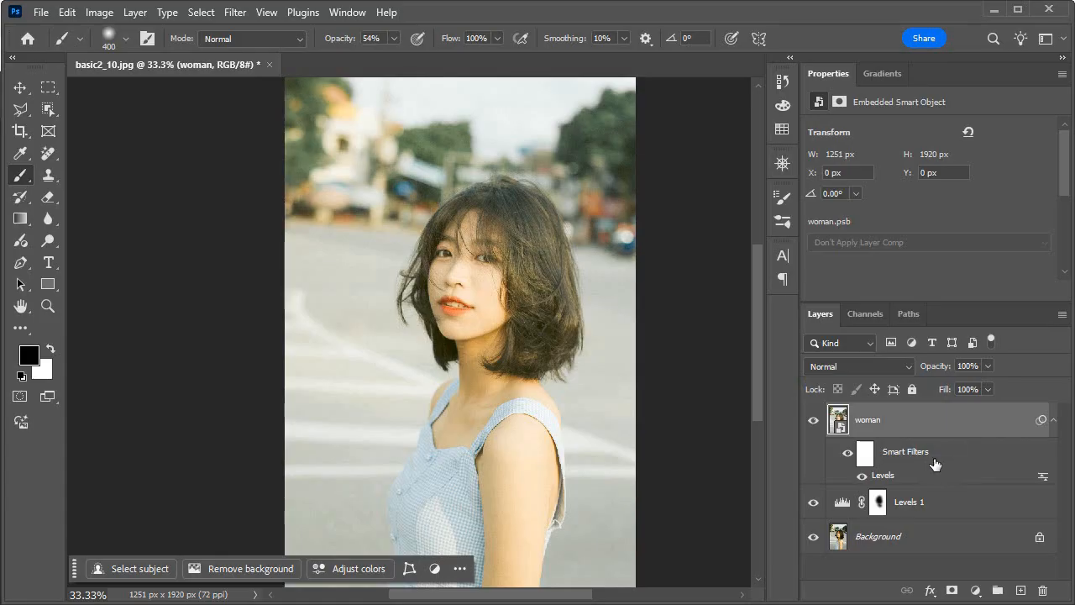
# Step: Check the woman layer's smart filter mask and reopen its Levels smart filter to review the editable settings
pyautogui.click(866, 461)
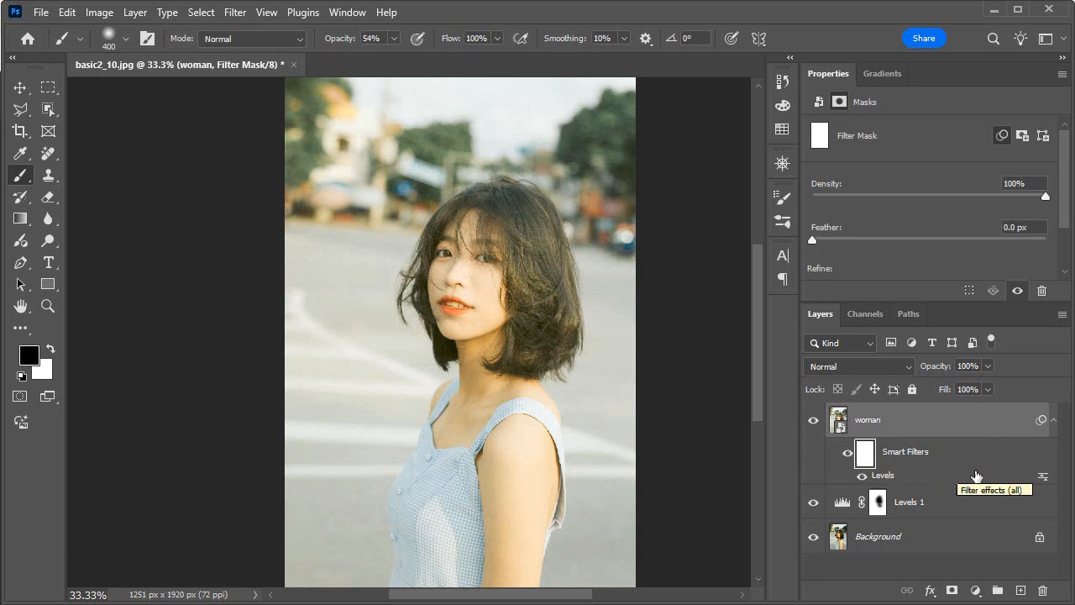
pyautogui.click(972, 463)
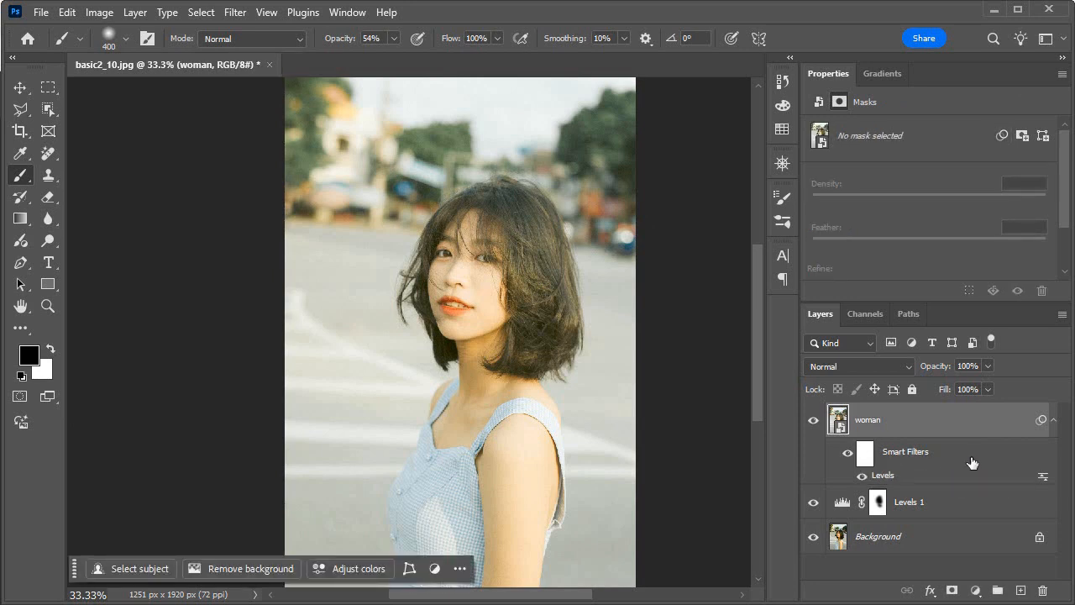
pyautogui.doubleClick(882, 475)
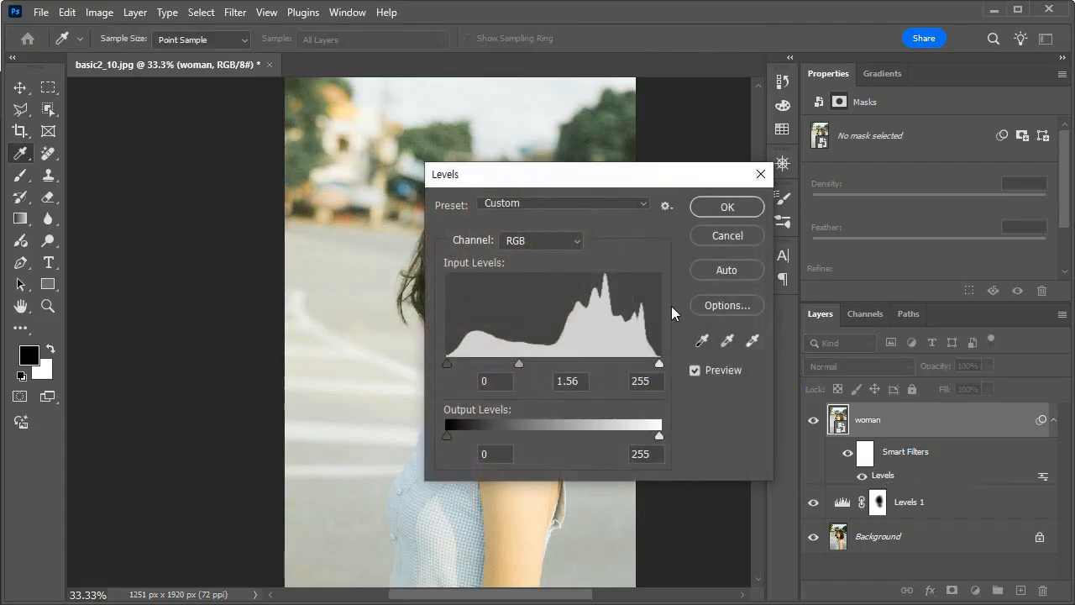
pyautogui.moveTo(583, 181); pyautogui.dragTo(826, 136)
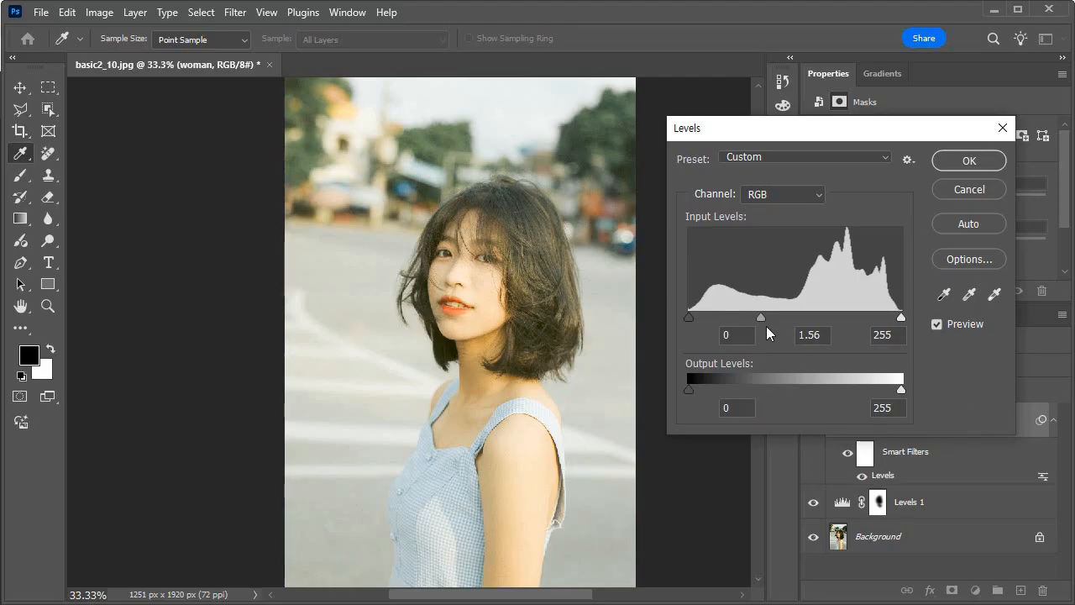
pyautogui.click(966, 160)
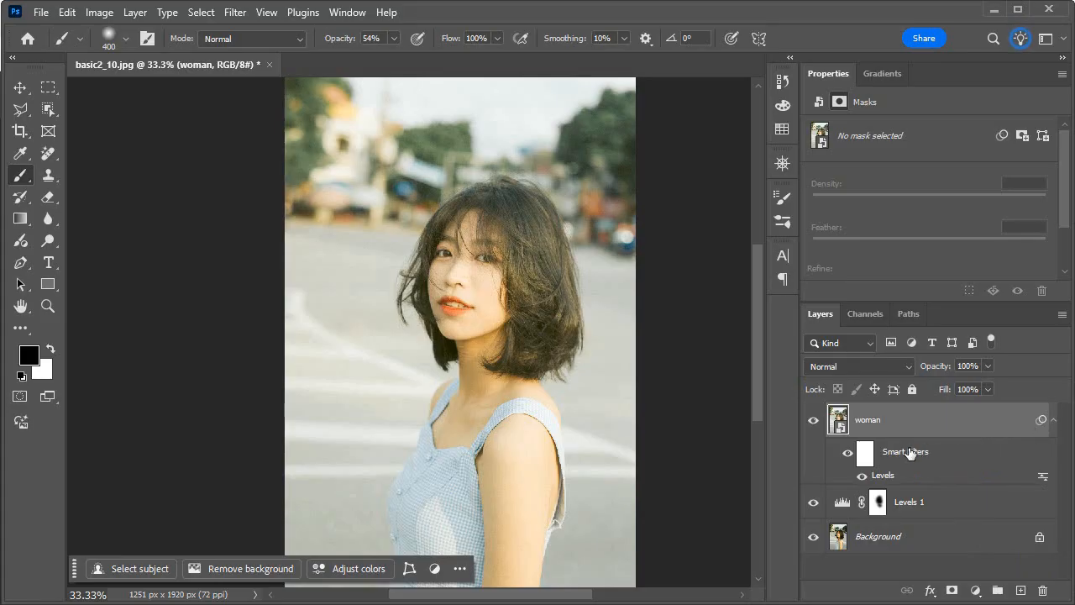
# Step: Select the woman layer's filter mask and examine its density, feather and refine options
pyautogui.click(865, 459)
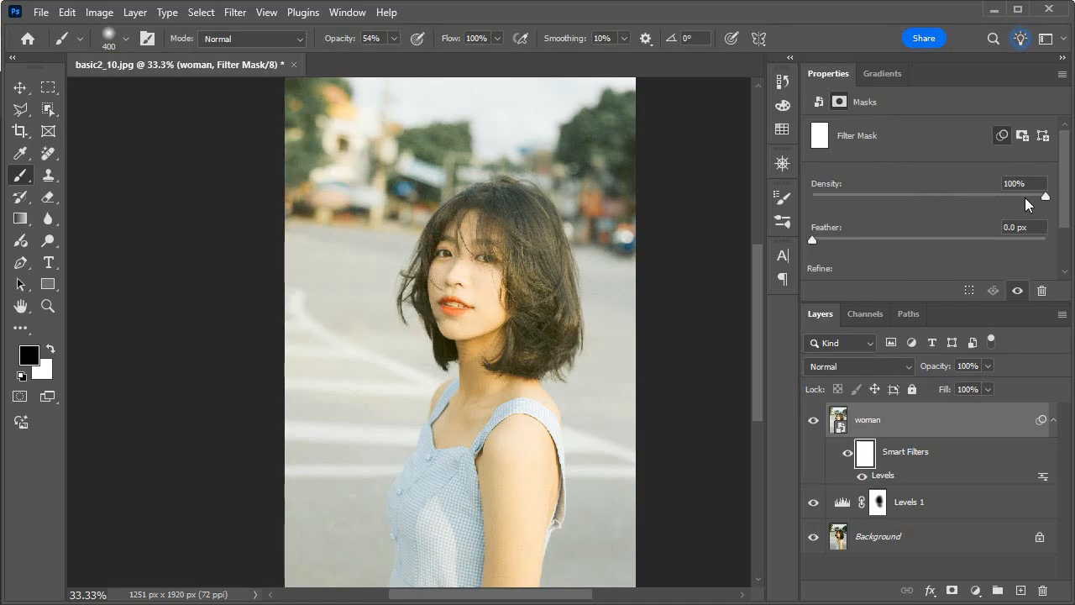
pyautogui.moveTo(1046, 196)
pyautogui.mouseDown()
pyautogui.moveTo(897, 202)
pyautogui.moveTo(1053, 202)
pyautogui.mouseUp()
pyautogui.scroll(-2, 1060, 221)
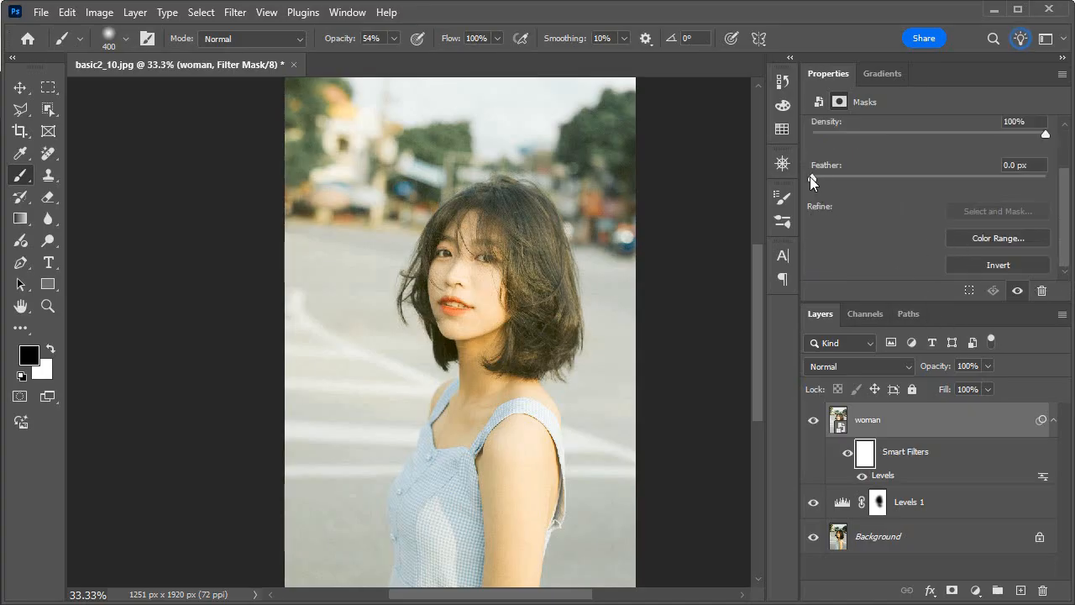
pyautogui.moveTo(809, 176); pyautogui.dragTo(770, 184)
# Step: Switch to File Explorer and look through the sample files in the basic example folder
pyautogui.hotkey('alt', 'Tab')
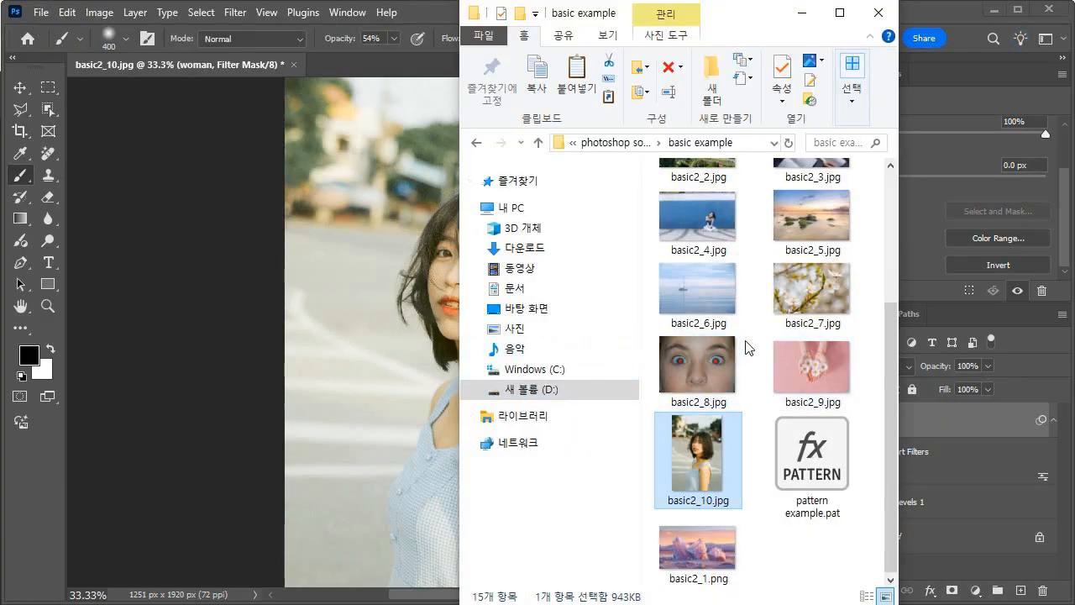
pyautogui.scroll(3, 747, 347)
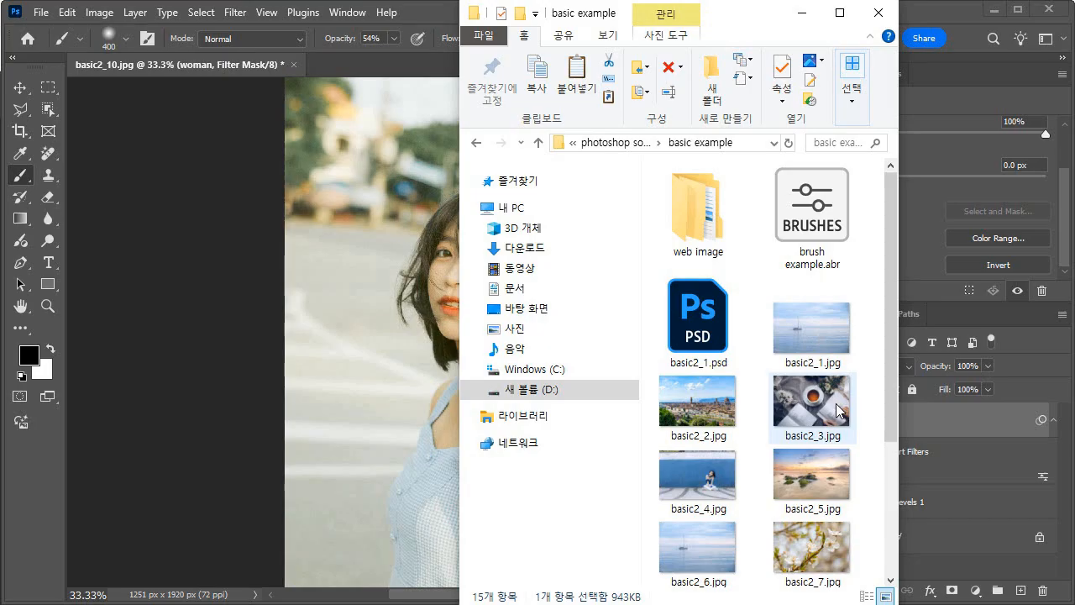
pyautogui.scroll(-3, 819, 410)
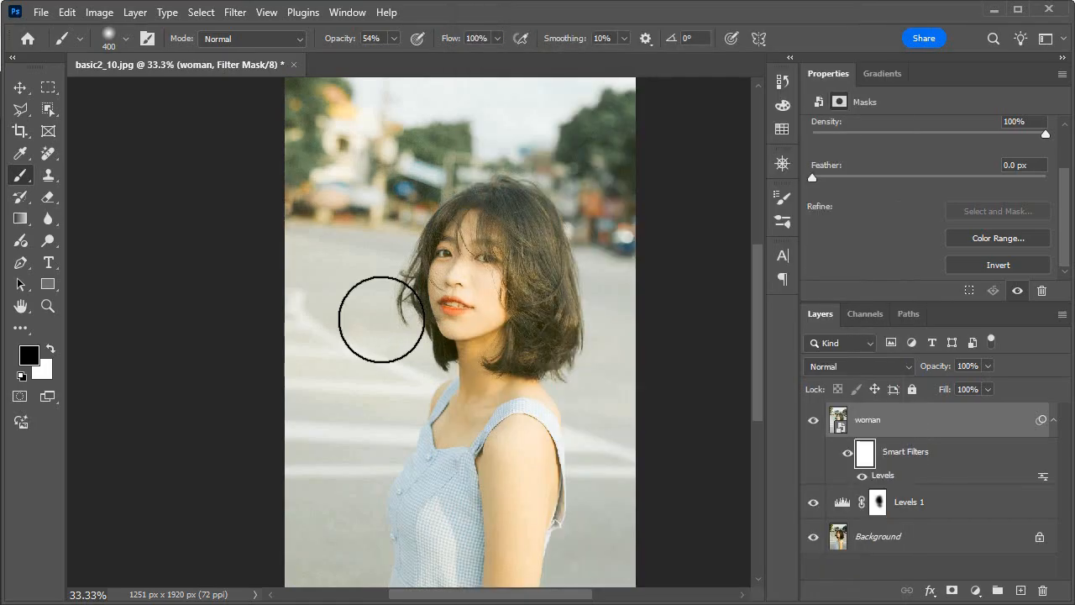
# Step: Return to Photoshop and revert basic2_10.jpg to its original saved state
pyautogui.click(387, 339)
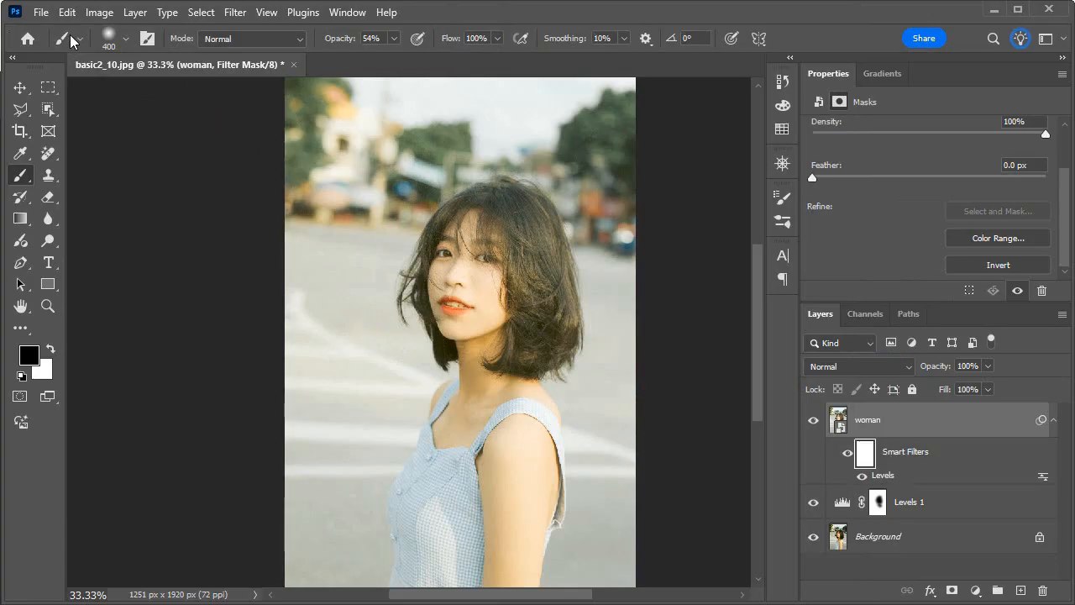
pyautogui.click(40, 12)
pyautogui.click(96, 246)
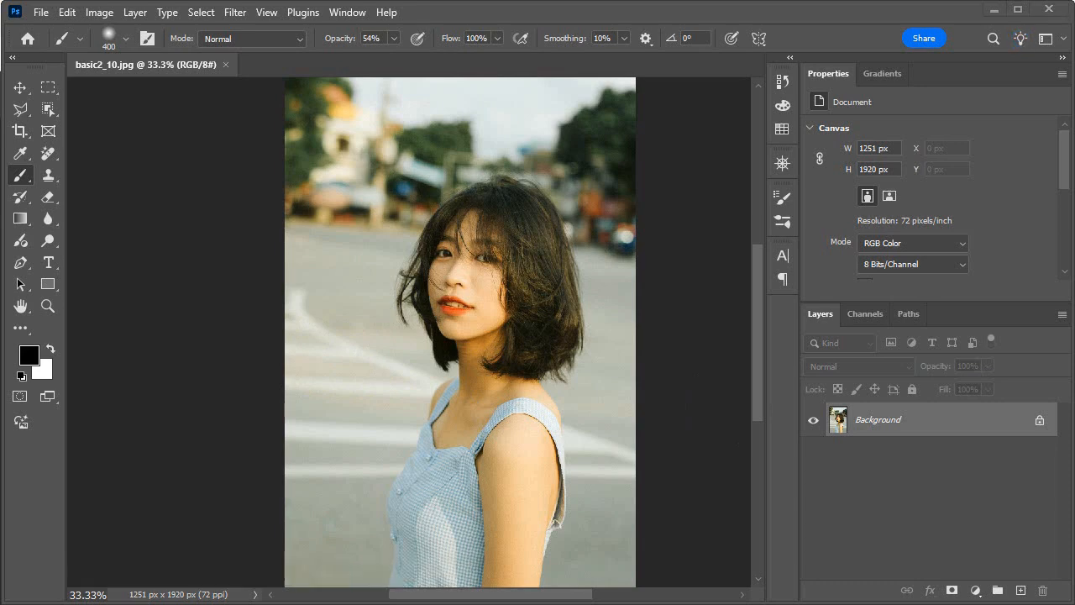
pyautogui.click(98, 12)
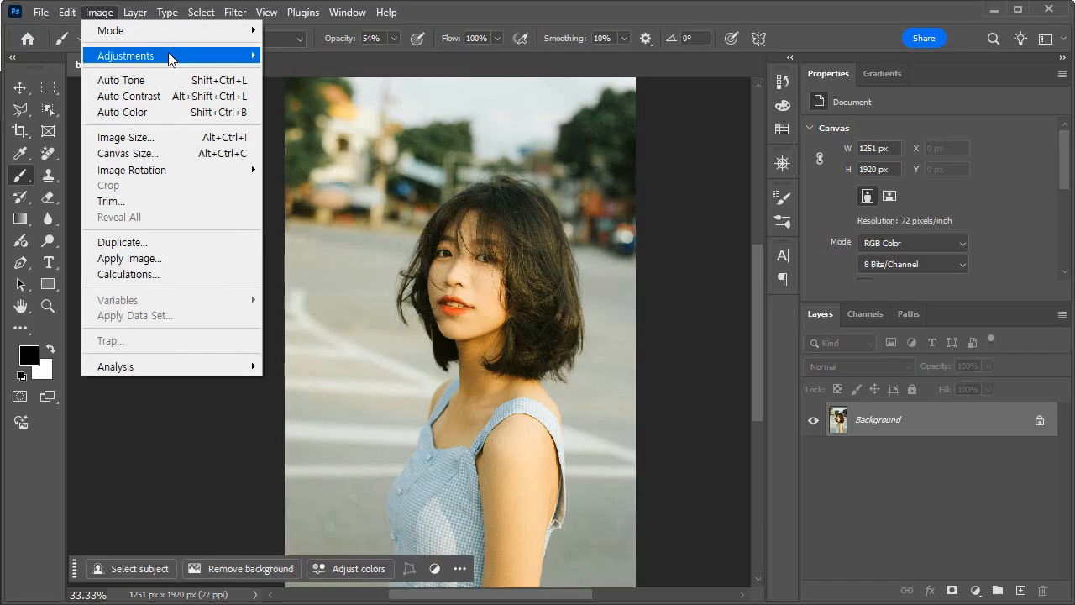
pyautogui.moveTo(170, 58)
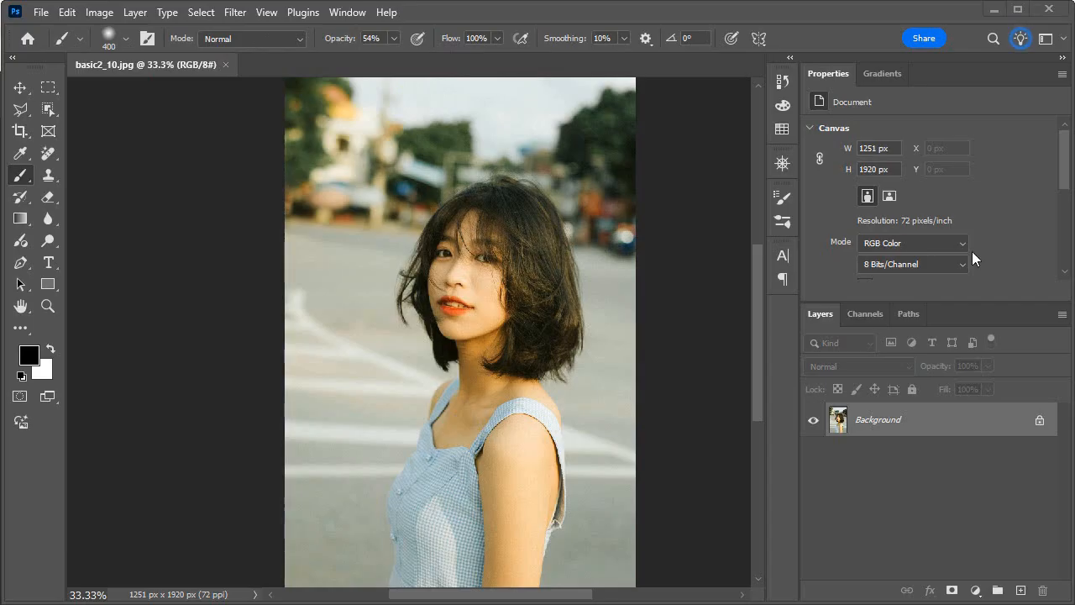
pyautogui.click(98, 14)
pyautogui.moveTo(112, 59)
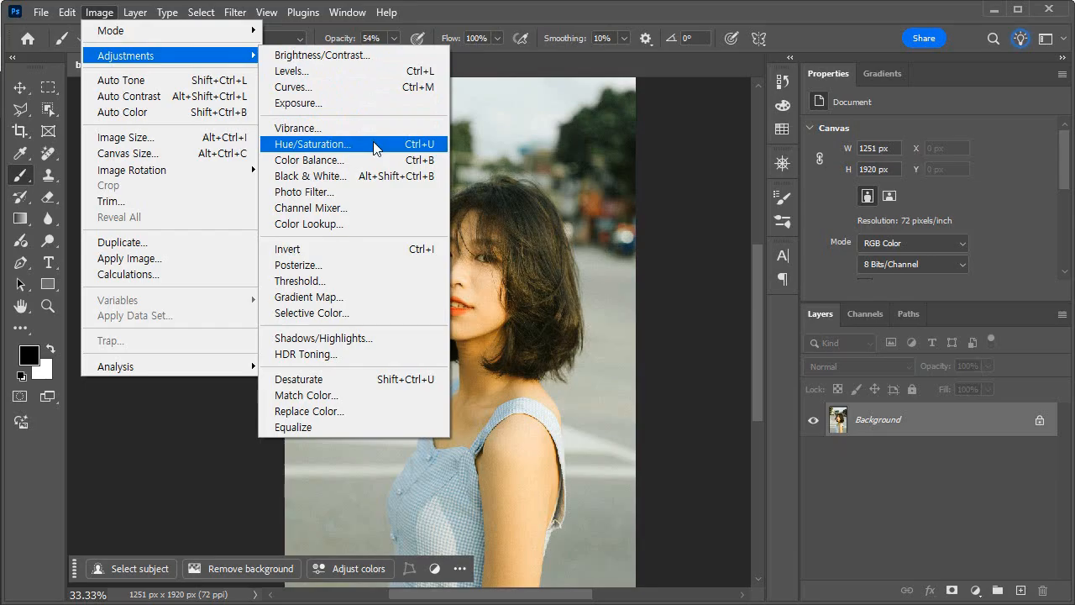
pyautogui.click(317, 161)
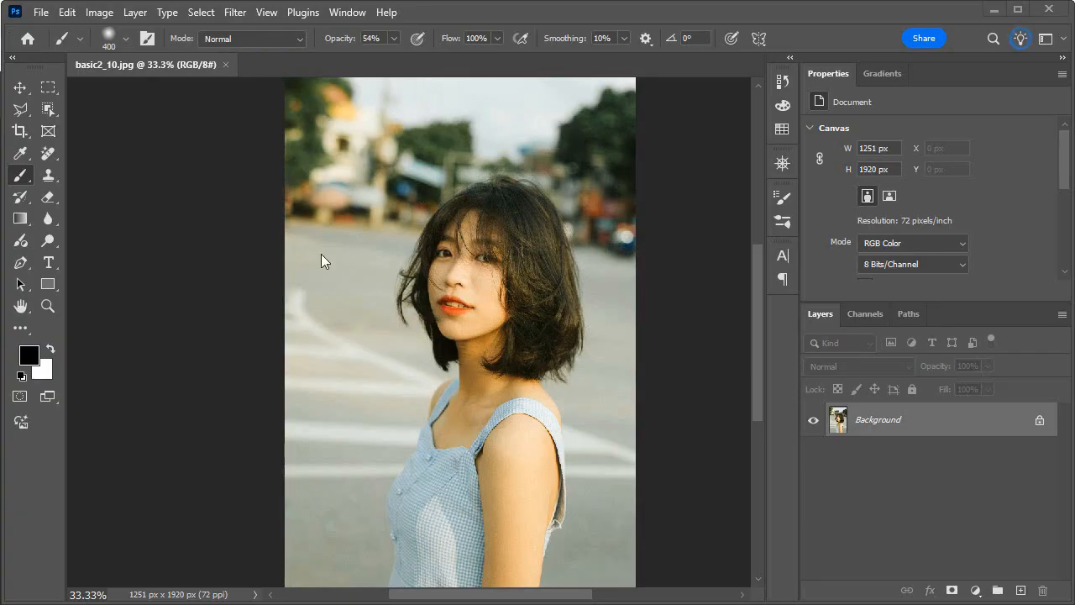
# Step: Start a direct Levels adjustment on the Background layer and move its dialog clear of the woman's face
pyautogui.click(99, 13)
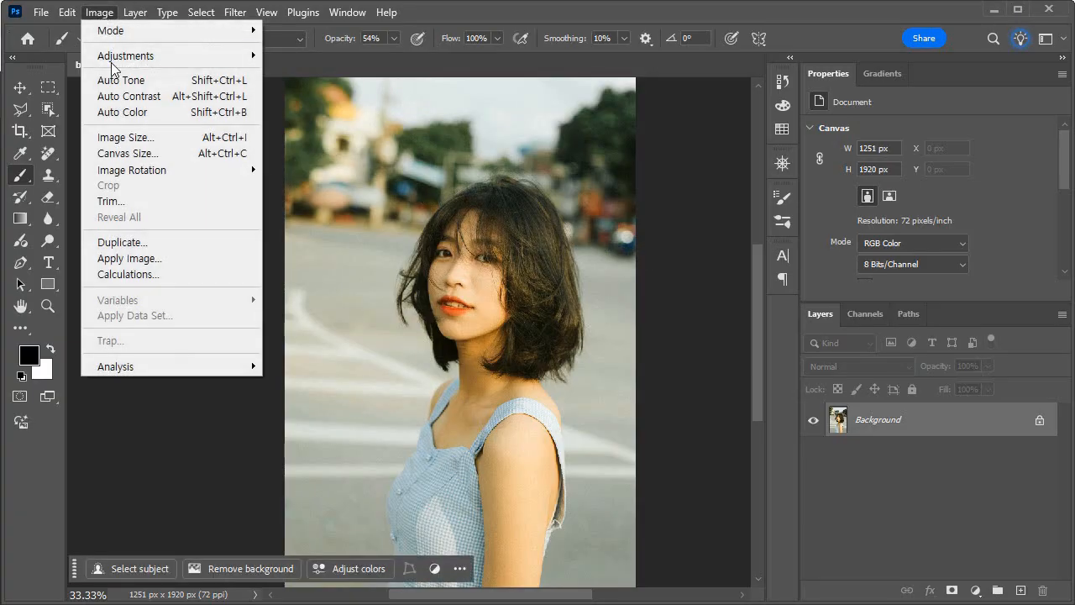
pyautogui.moveTo(114, 57)
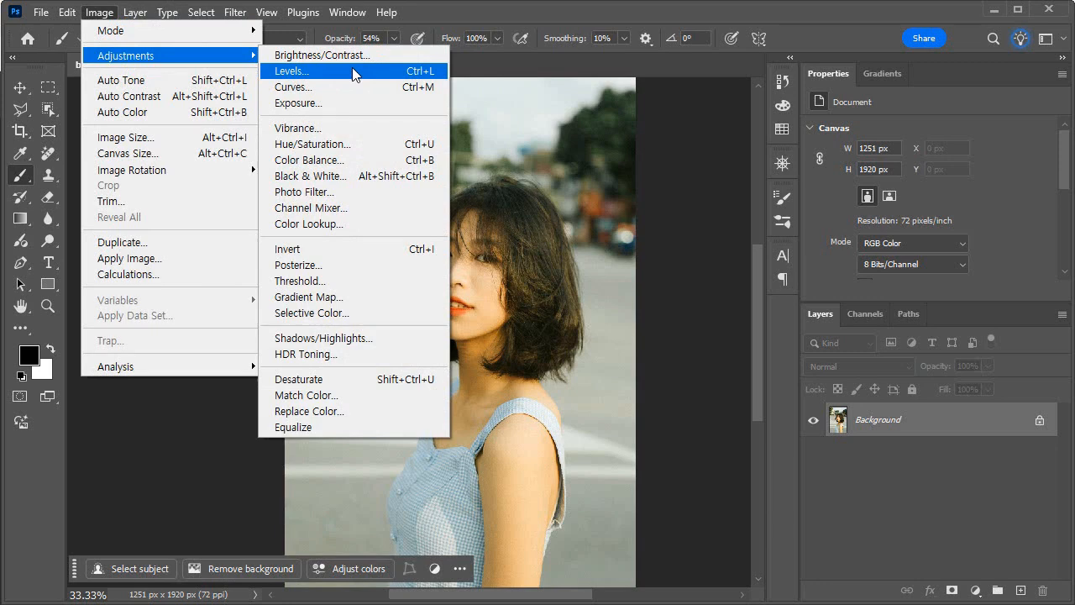
pyautogui.click(353, 74)
pyautogui.moveTo(748, 230); pyautogui.dragTo(751, 215)
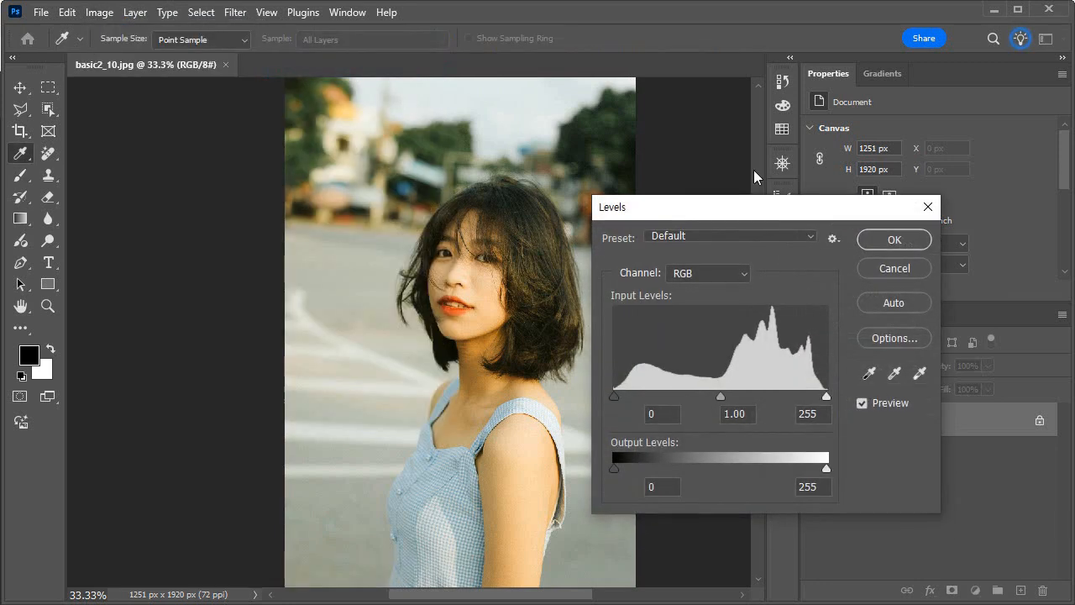
pyautogui.moveTo(753, 170); pyautogui.dragTo(757, 178)
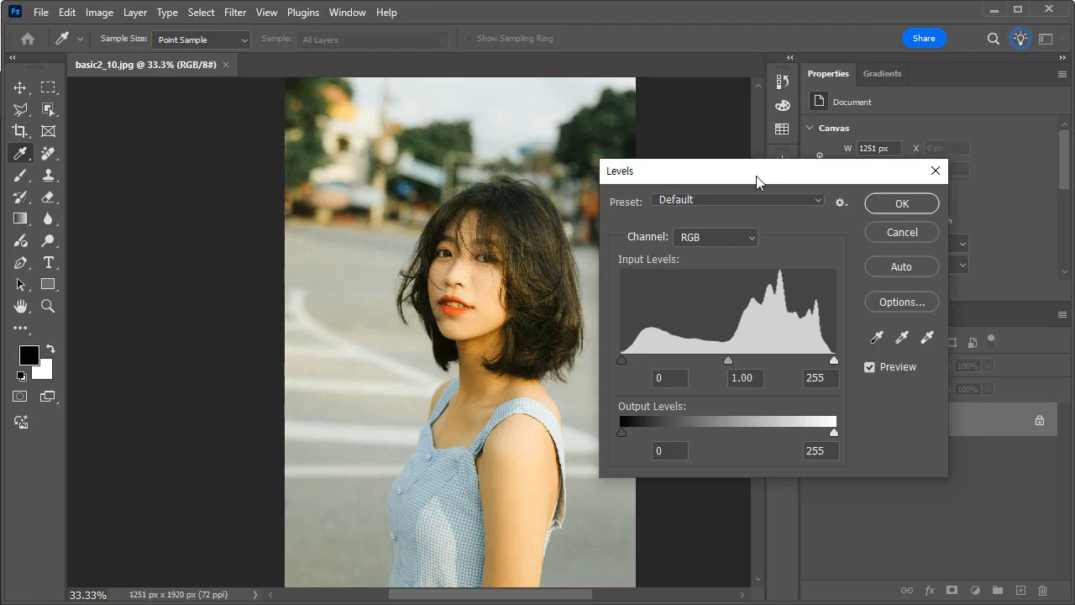
pyautogui.moveTo(756, 176); pyautogui.dragTo(759, 174)
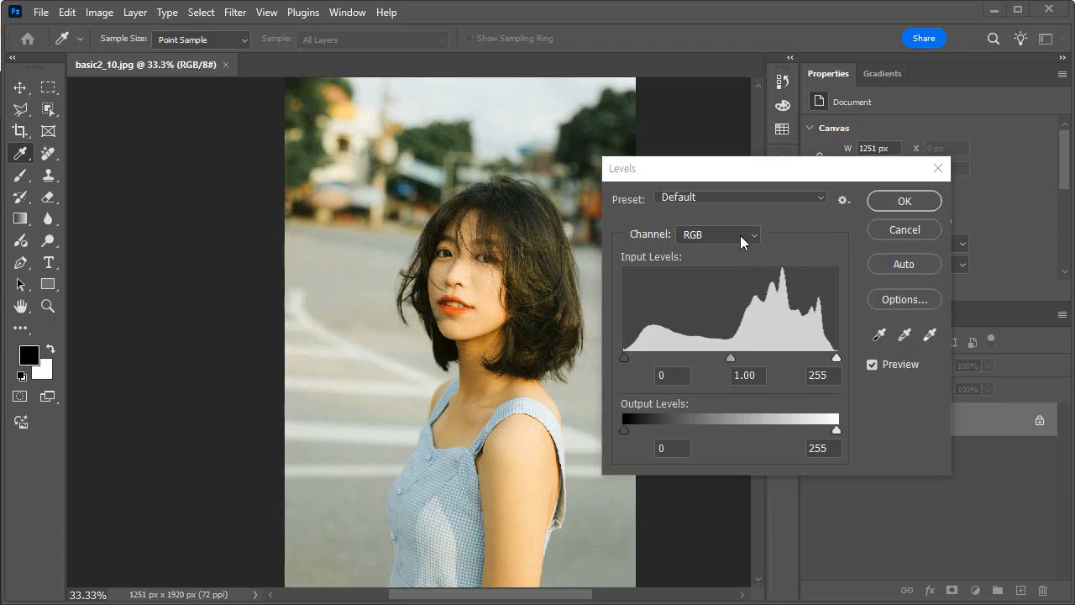
# Step: Try the Darker and Increase Contrast 1 Levels presets on the photo and restore the Default preset
pyautogui.click(821, 198)
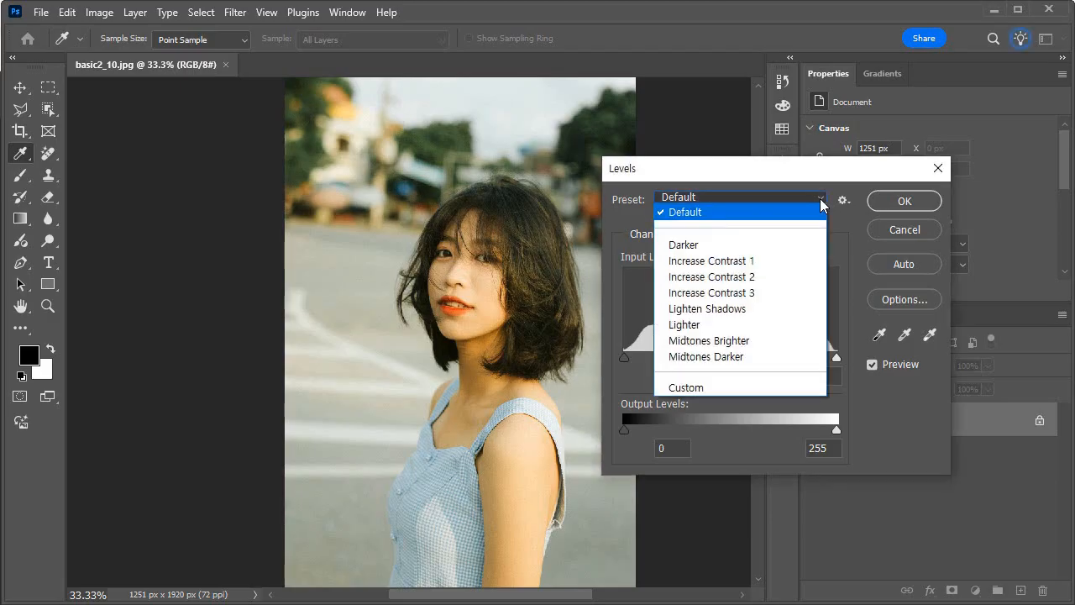
pyautogui.click(748, 244)
pyautogui.click(822, 199)
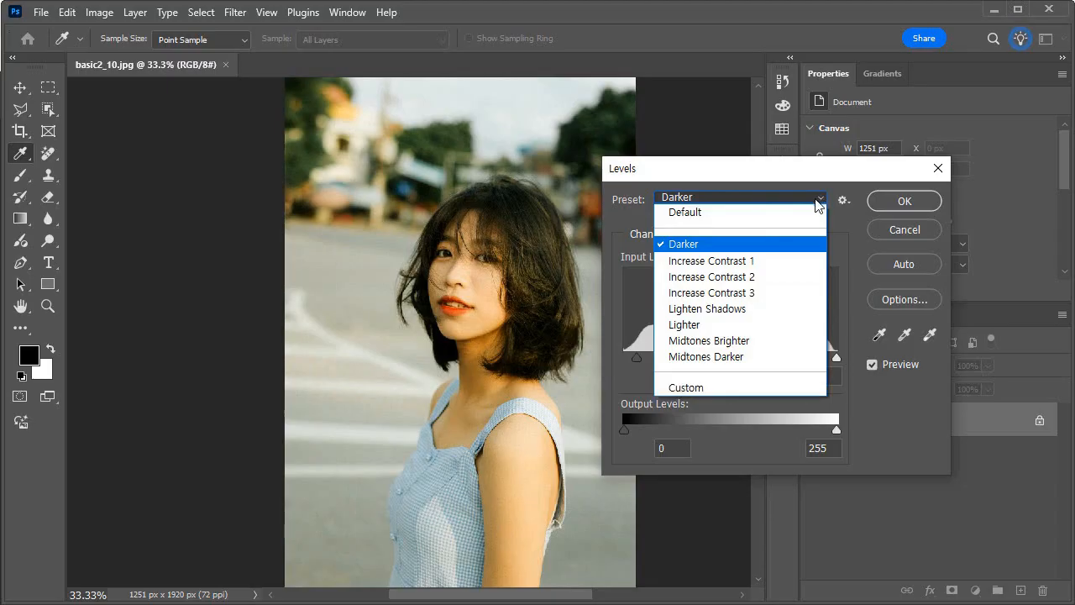
pyautogui.click(770, 258)
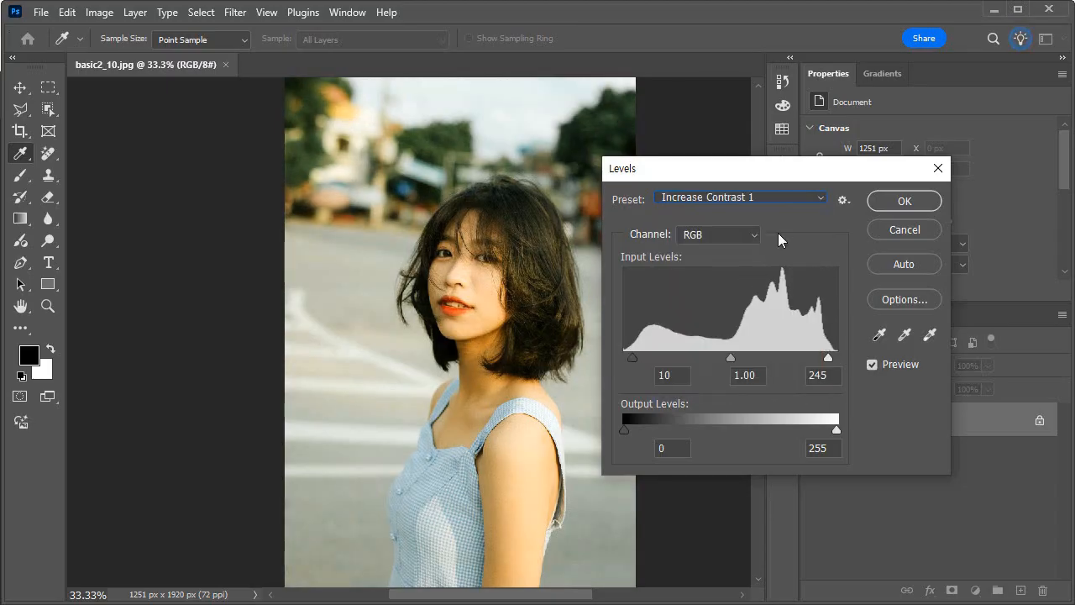
pyautogui.click(822, 197)
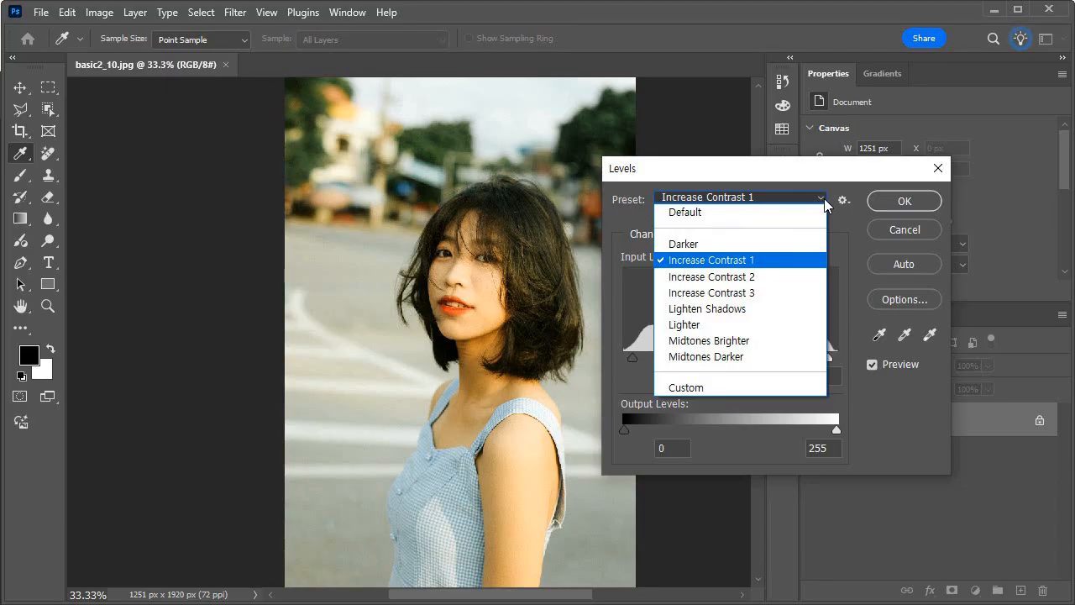
pyautogui.click(634, 216)
pyautogui.click(765, 199)
pyautogui.click(760, 211)
# Step: Try the midtone input slider on the Red channel in Levels and return to the RGB channel
pyautogui.click(752, 236)
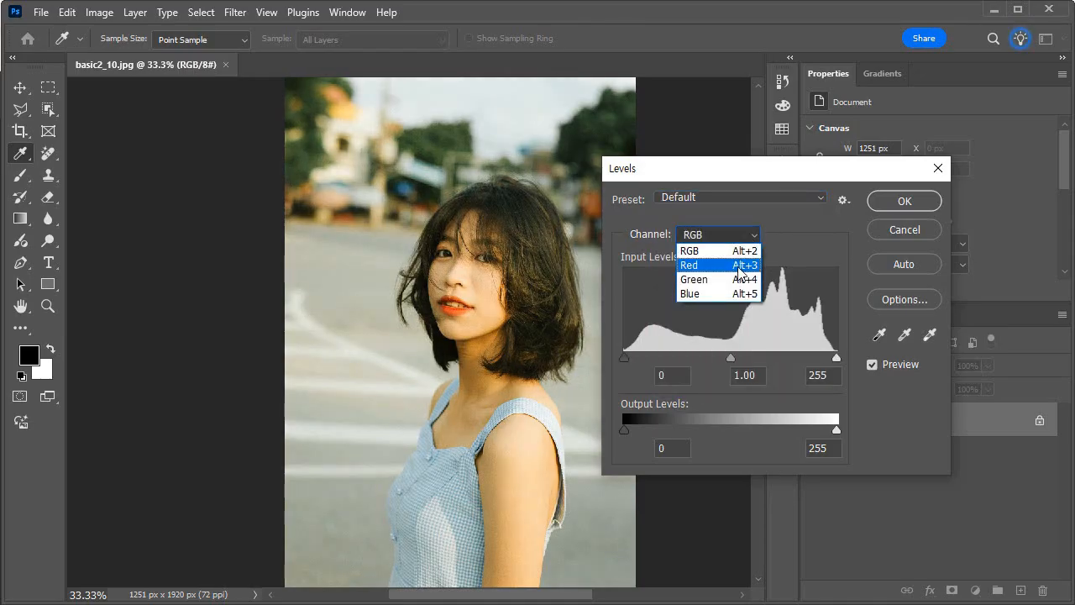
pyautogui.click(741, 265)
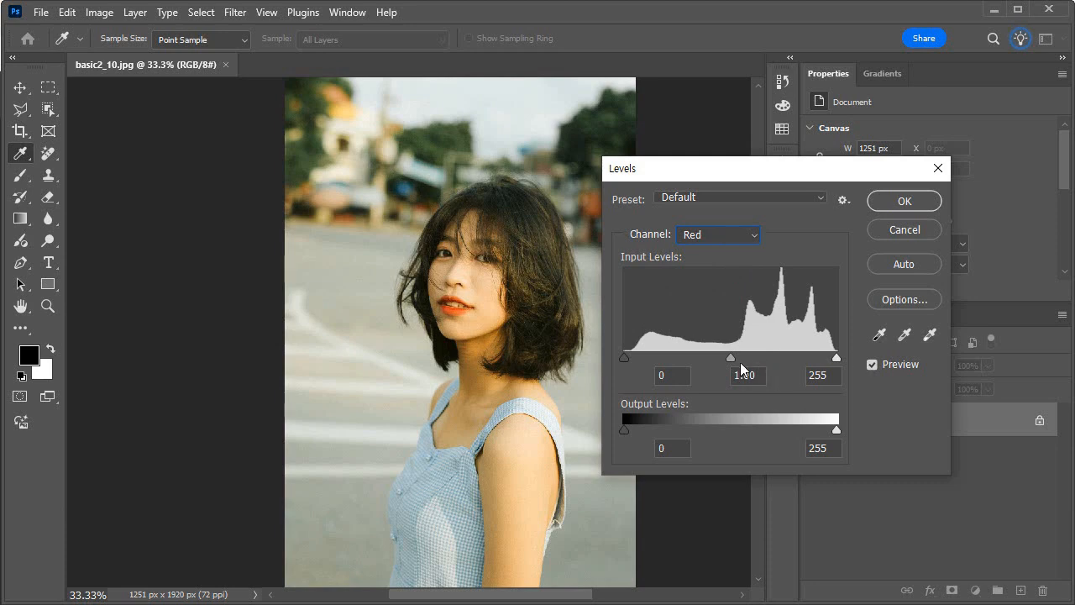
pyautogui.moveTo(732, 358)
pyautogui.mouseDown()
pyautogui.moveTo(791, 356)
pyautogui.moveTo(731, 358)
pyautogui.mouseUp()
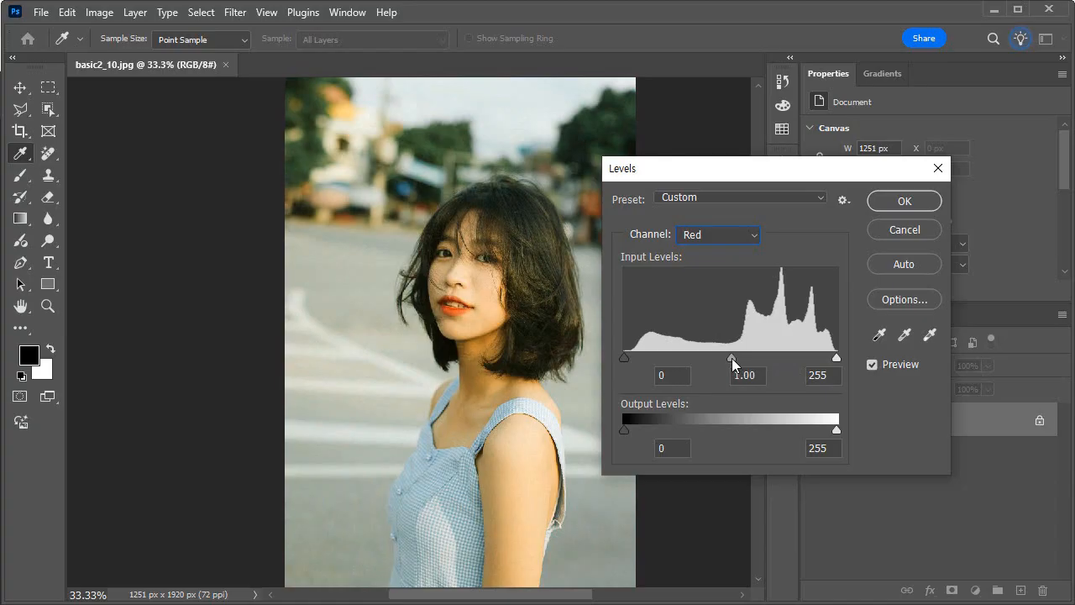
pyautogui.click(721, 238)
pyautogui.click(720, 249)
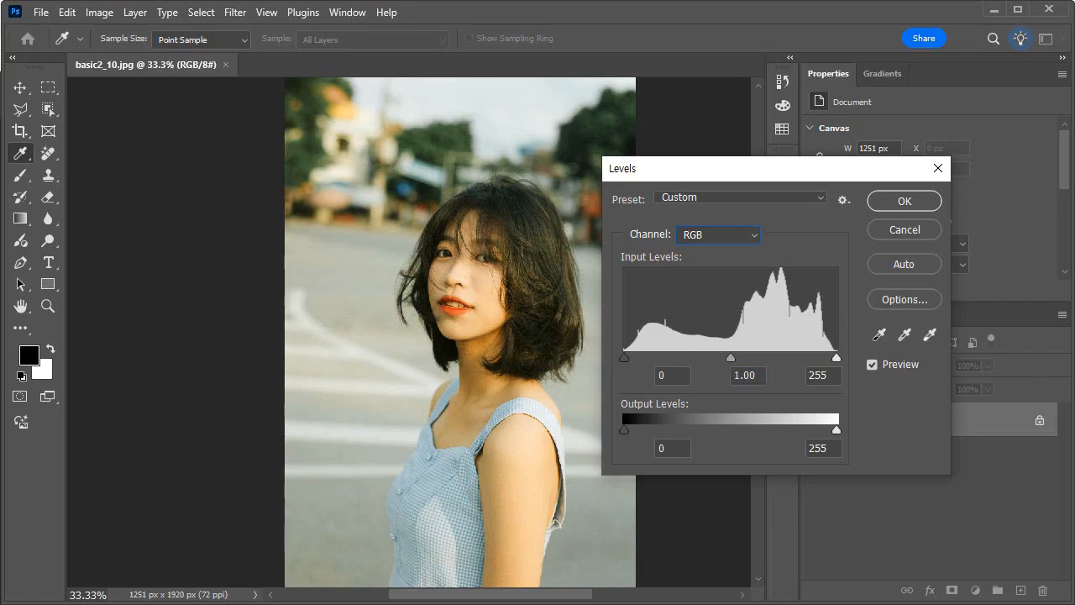
# Step: Try the automatic Levels correction on the photo and reset the Levels settings to their defaults
pyautogui.click(901, 262)
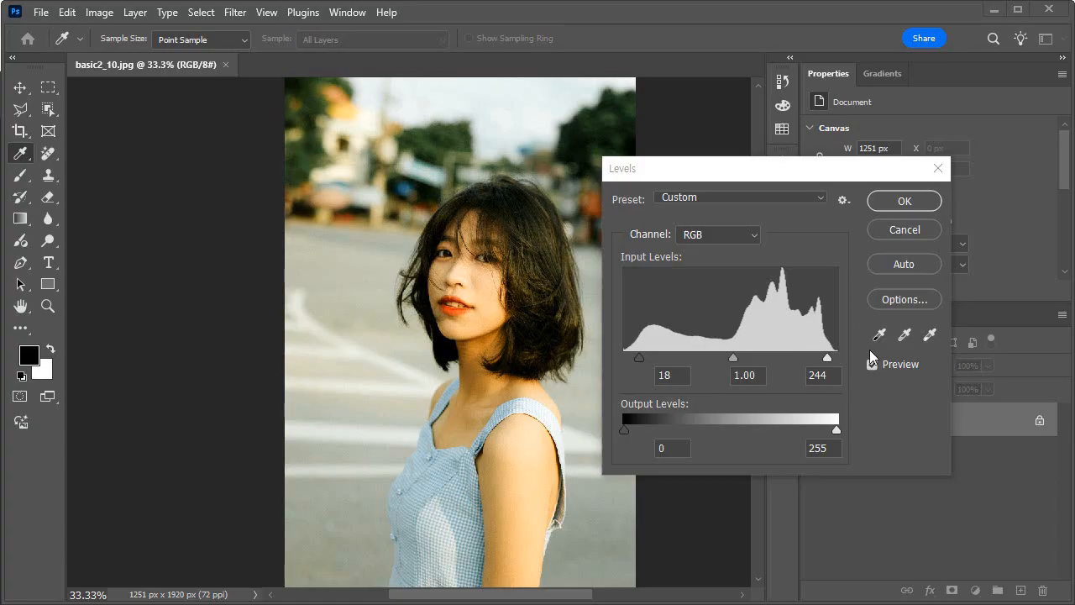
pyautogui.click(898, 418)
pyautogui.press('alt')
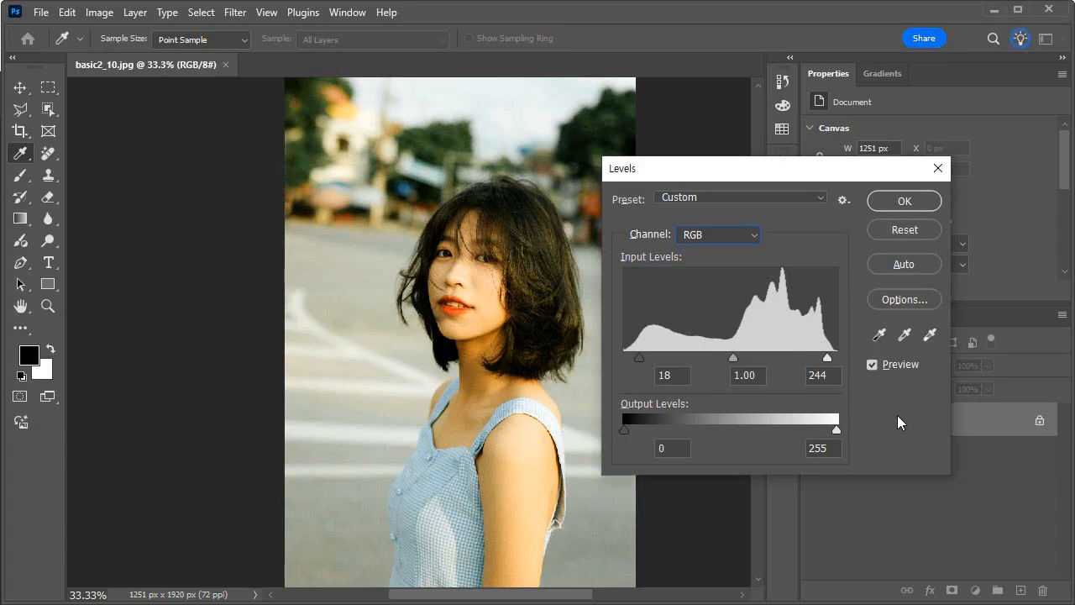
pyautogui.keyDown('alt'); pyautogui.click(903, 232); pyautogui.keyUp('alt')
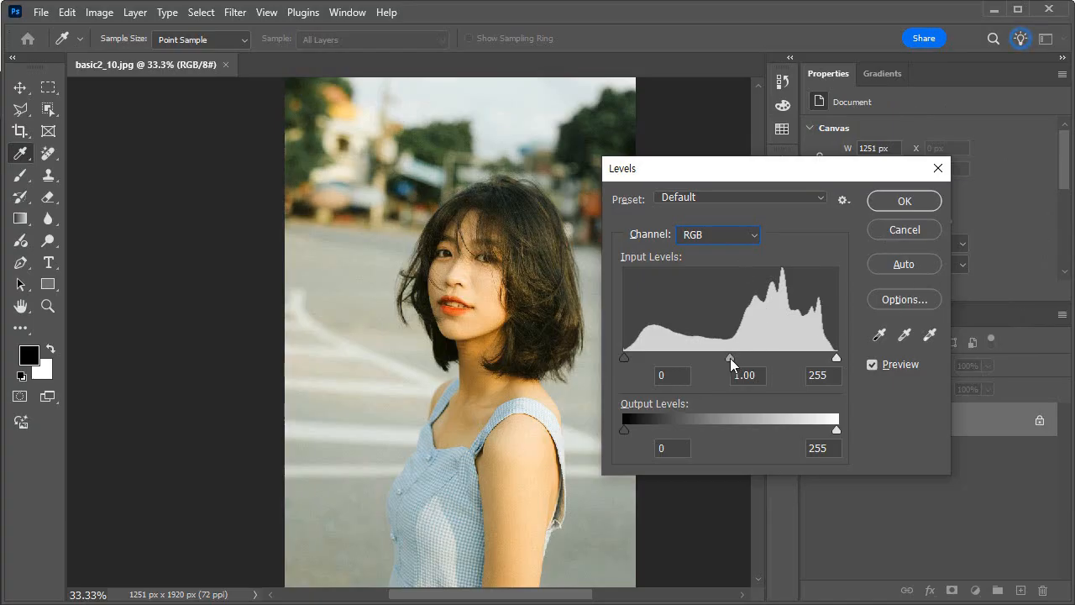
# Step: Try RGB midtone input levels of 1.61 and 0.53 on the photo and reset the Levels settings
pyautogui.moveTo(730, 358); pyautogui.dragTo(694, 357)
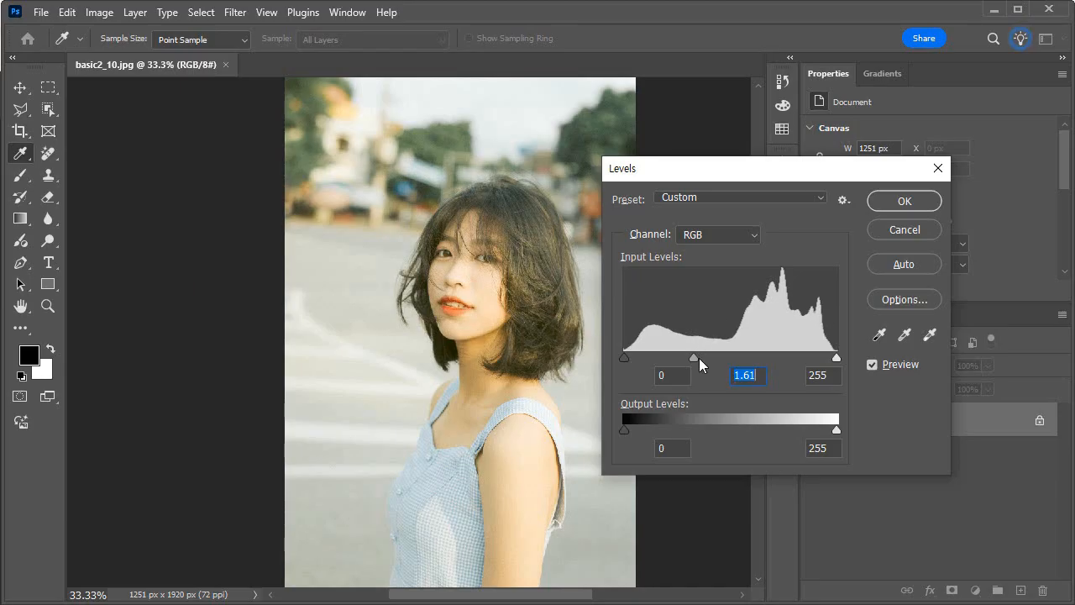
pyautogui.moveTo(692, 361); pyautogui.dragTo(771, 358)
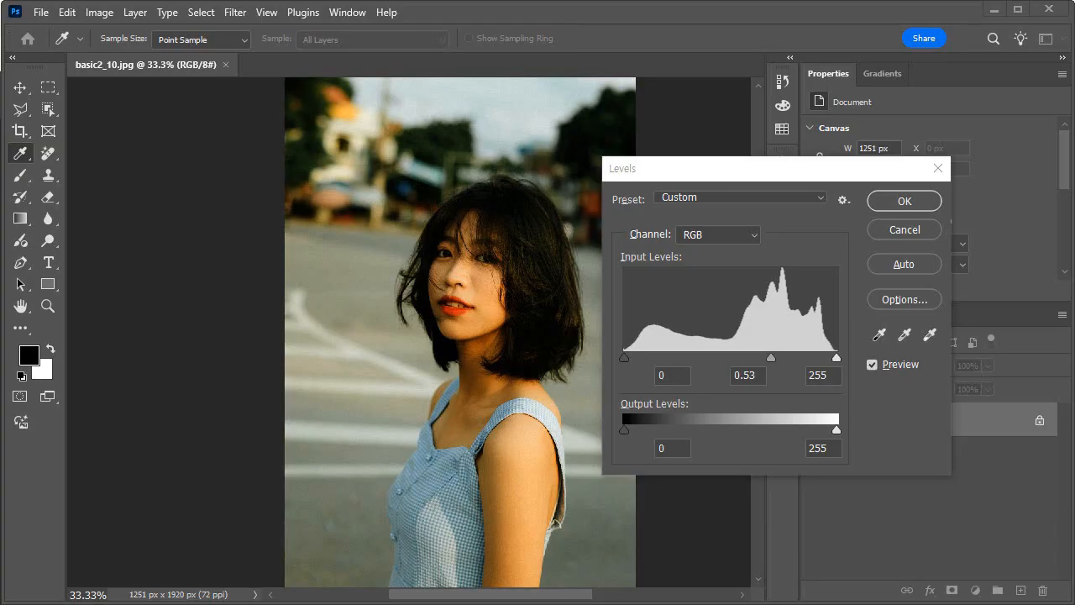
pyautogui.click(808, 176)
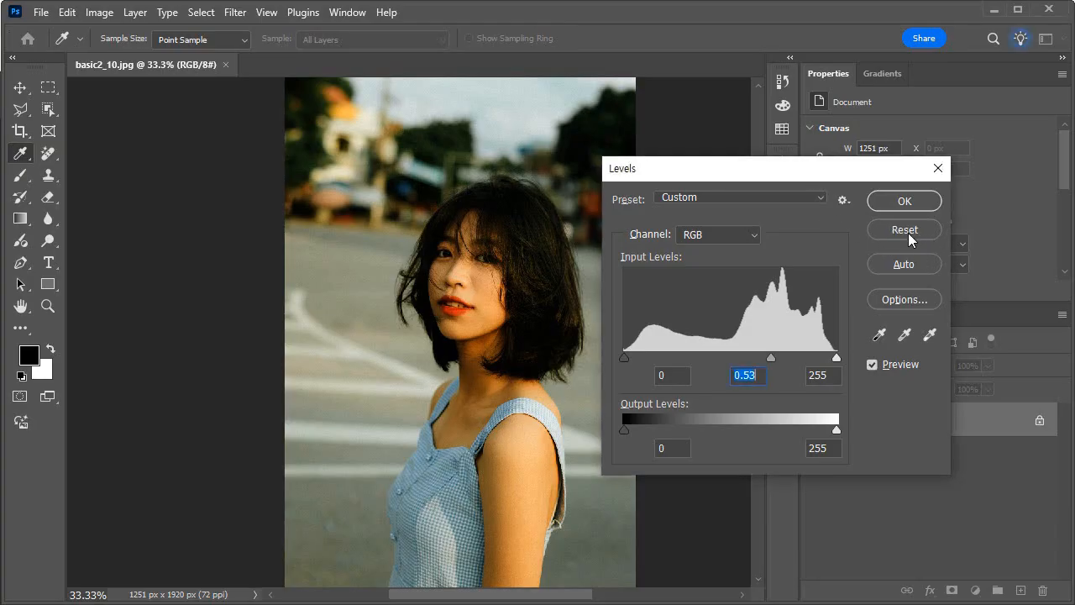
pyautogui.keyDown('alt'); pyautogui.click(906, 231); pyautogui.keyUp('alt')
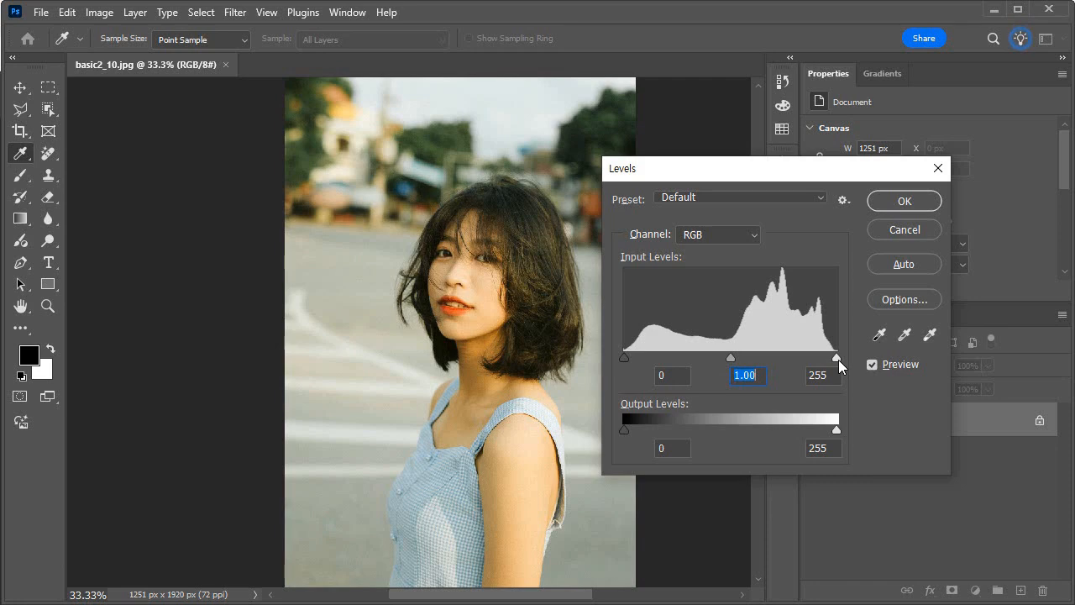
# Step: Try a highlight input level of 212, restore it to 255, and test the shadow input slider, leaving it at 0
pyautogui.moveTo(837, 359); pyautogui.dragTo(800, 352)
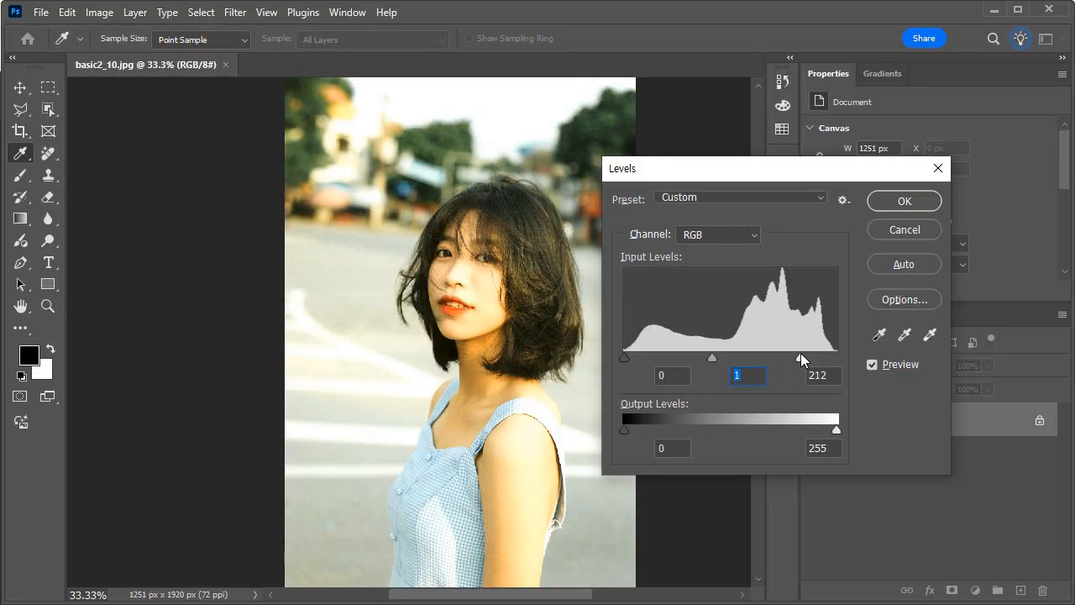
pyautogui.moveTo(800, 354); pyautogui.dragTo(879, 356)
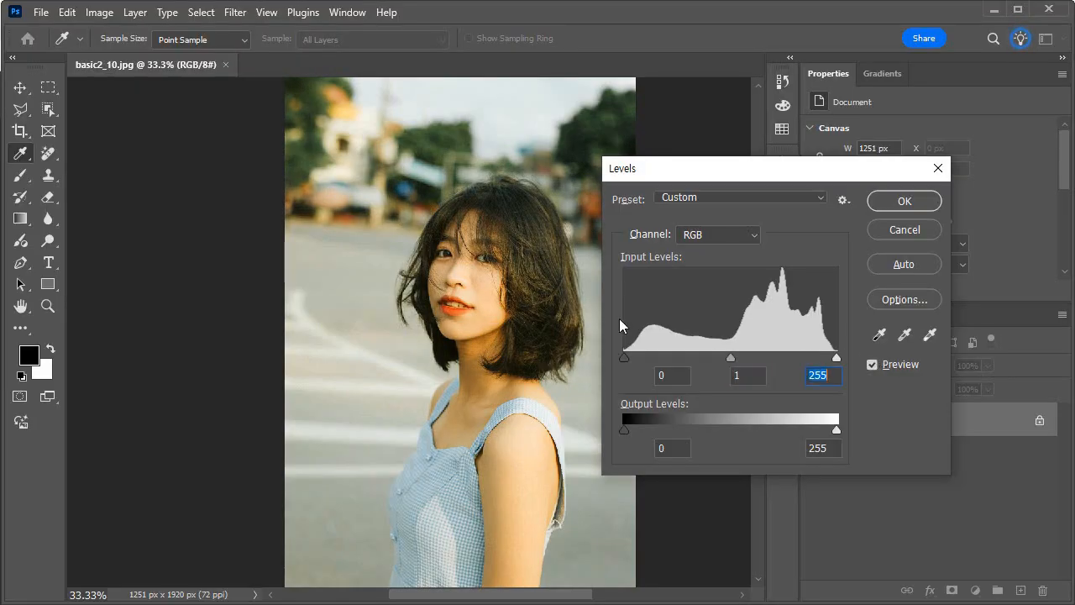
pyautogui.moveTo(632, 358)
pyautogui.mouseDown()
pyautogui.moveTo(672, 357)
pyautogui.moveTo(623, 358)
pyautogui.mouseUp()
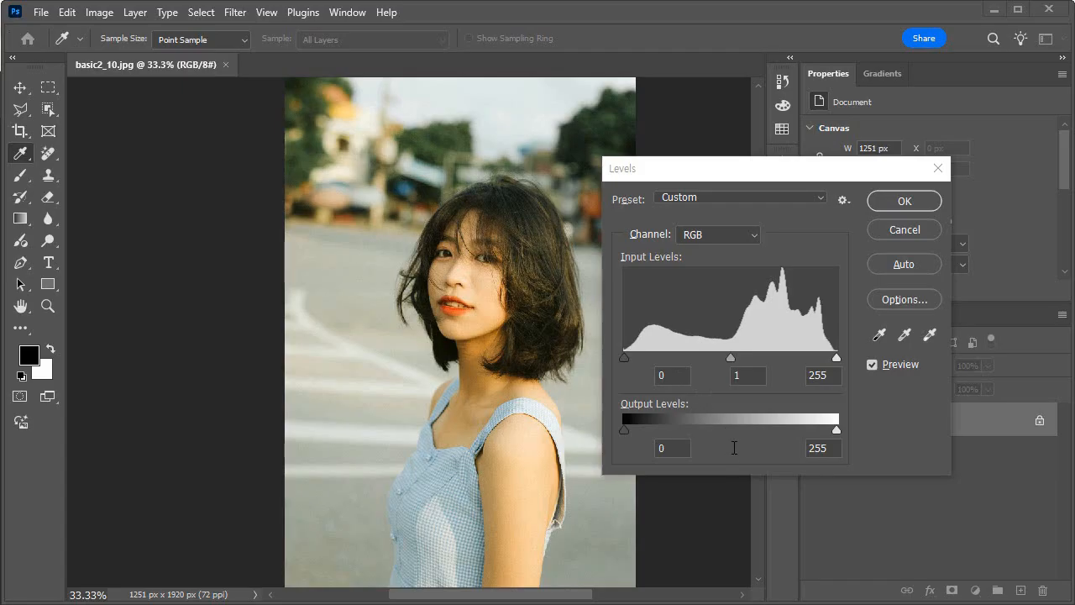
# Step: Try the highlight and shadow output level sliders and return them to 255 and 0
pyautogui.click(836, 431)
pyautogui.moveTo(836, 431)
pyautogui.mouseDown()
pyautogui.moveTo(803, 430)
pyautogui.moveTo(840, 427)
pyautogui.mouseUp()
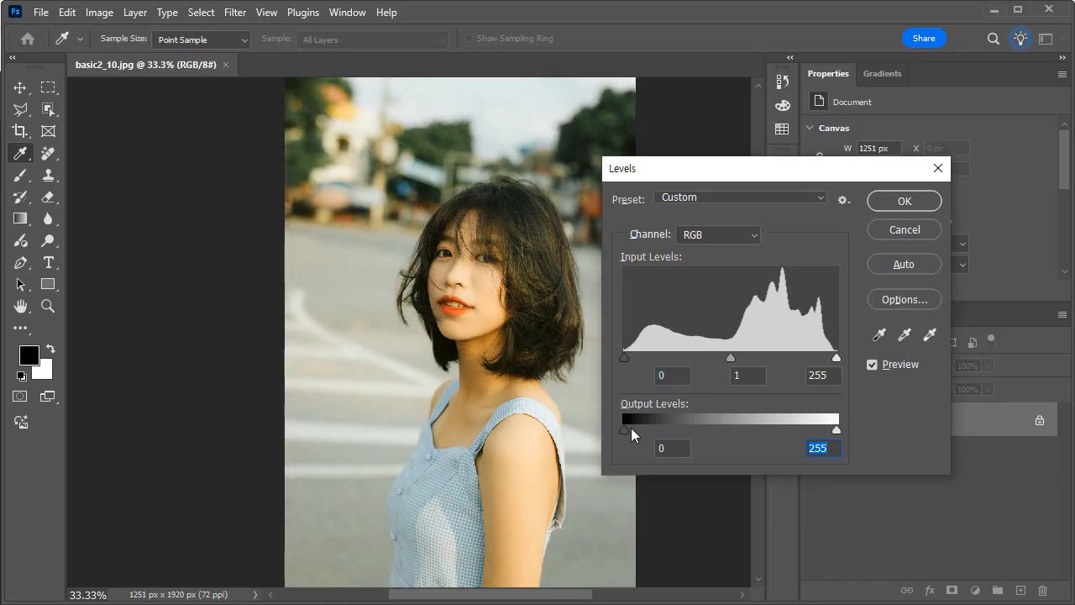
pyautogui.moveTo(632, 433); pyautogui.dragTo(608, 435)
pyautogui.moveTo(833, 428)
pyautogui.mouseDown()
pyautogui.moveTo(778, 427)
pyautogui.moveTo(843, 427)
pyautogui.mouseUp()
pyautogui.press('Tab')
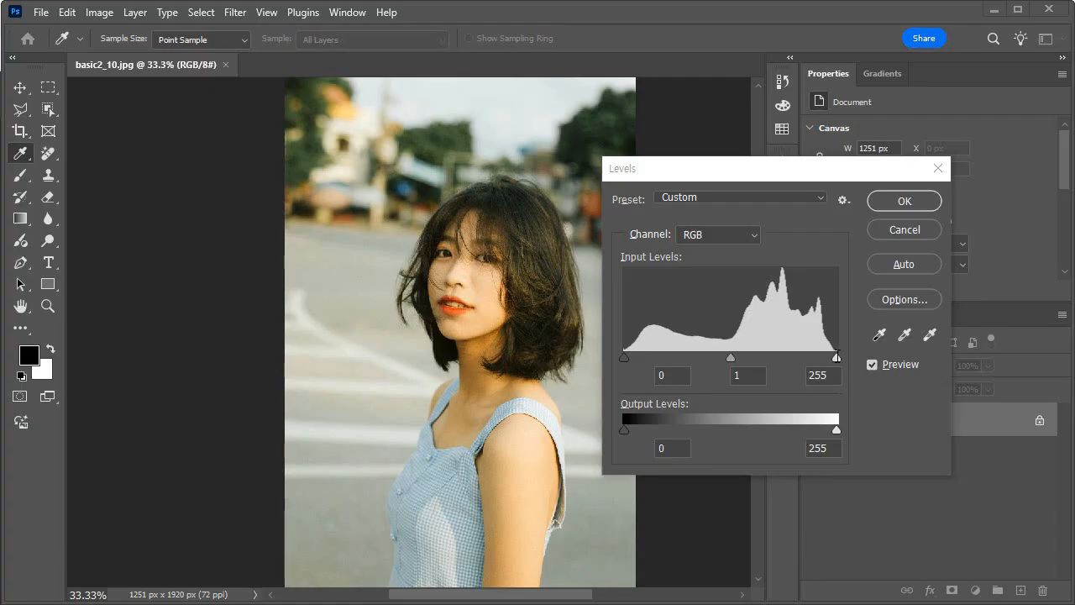
# Step: Sample the woman's face as the white point in Levels and reset the settings
pyautogui.click(929, 336)
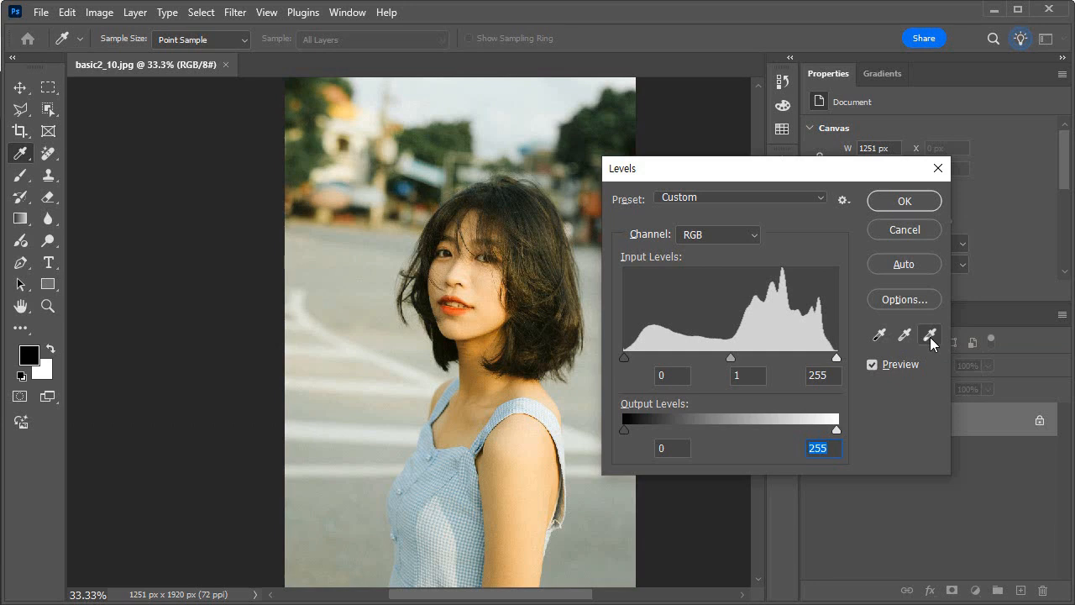
pyautogui.click(929, 336)
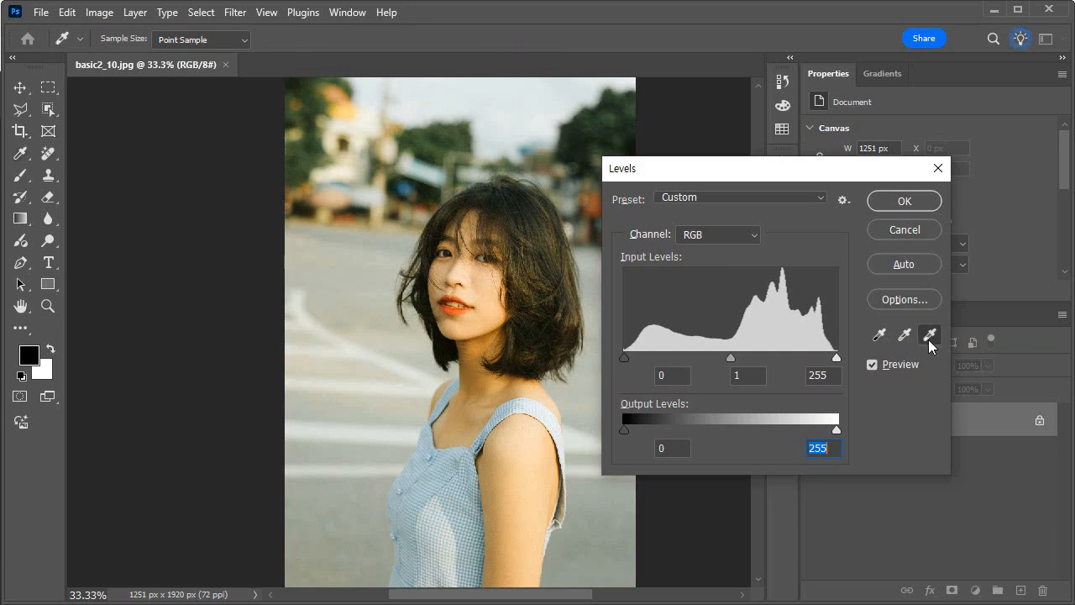
pyautogui.click(459, 267)
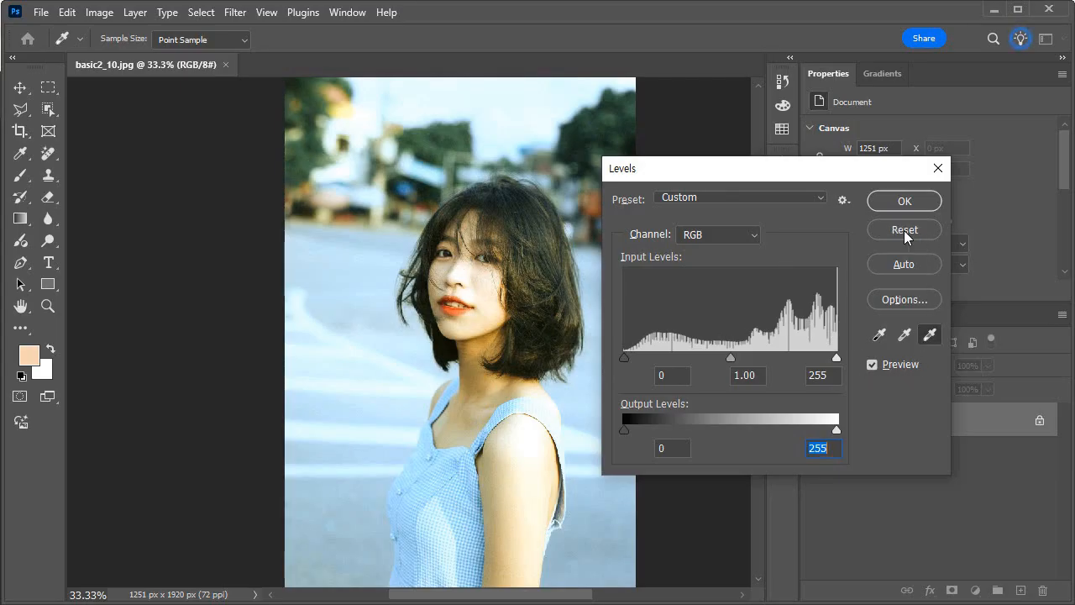
pyautogui.keyDown('alt'); pyautogui.click(904, 230); pyautogui.keyUp('alt')
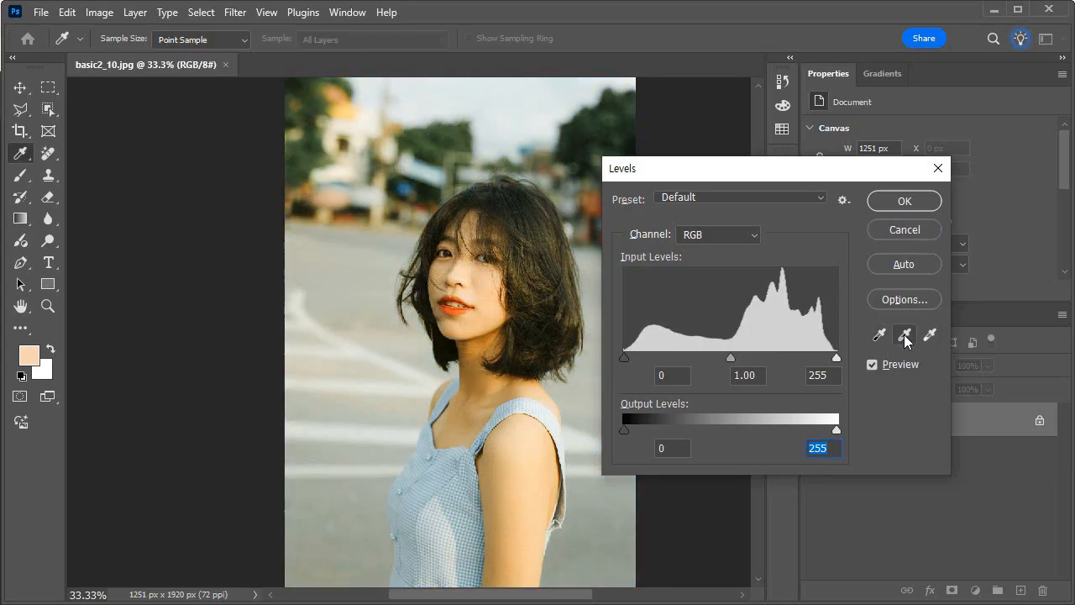
# Step: Sample the woman's dark hair as the black point in Levels and cancel the whole adjustment
pyautogui.click(878, 334)
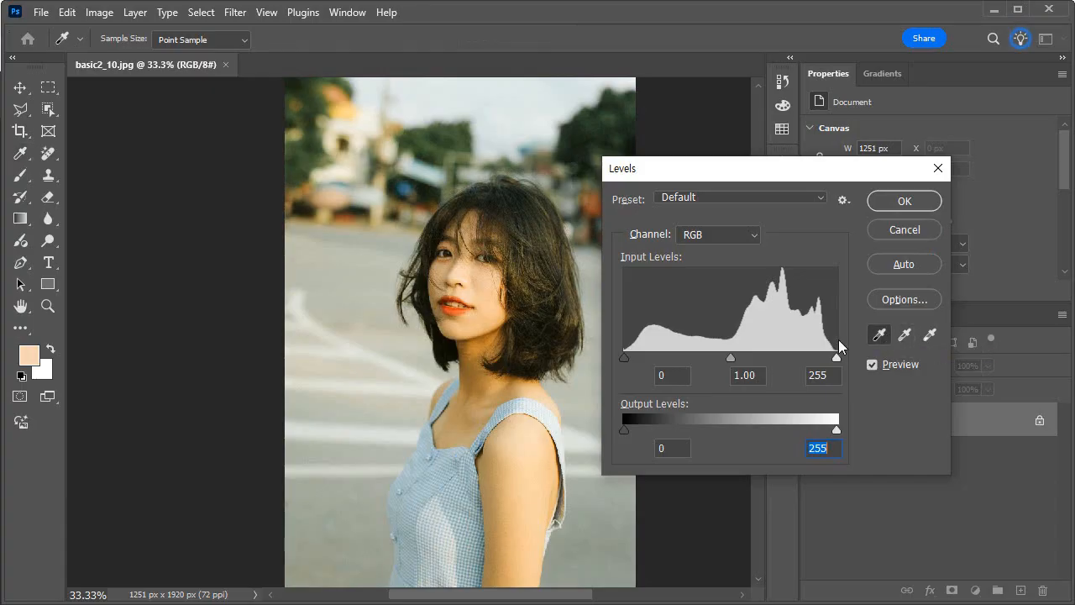
pyautogui.click(499, 194)
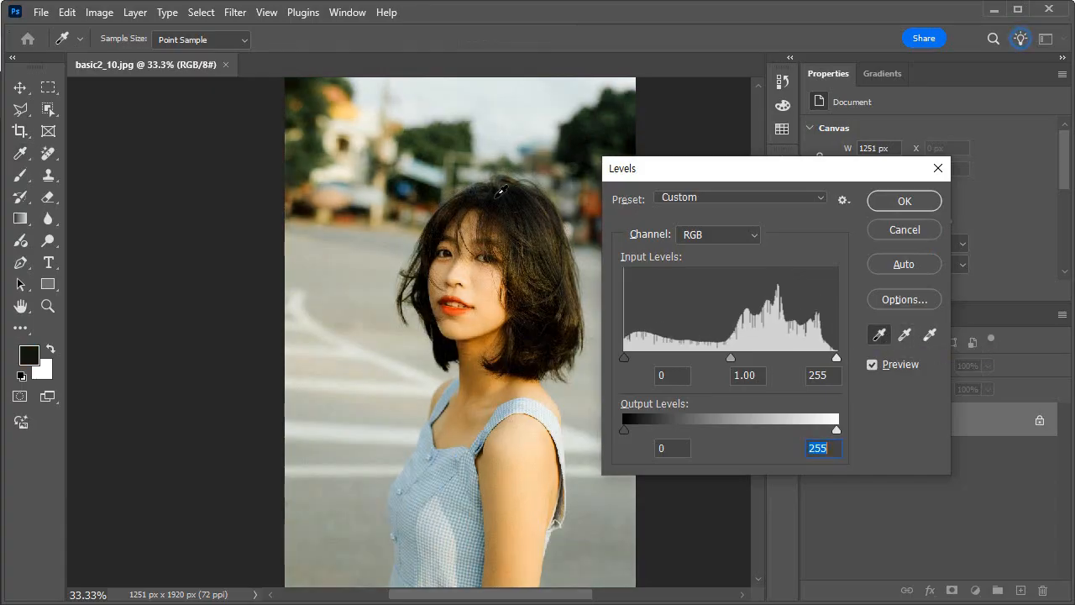
pyautogui.click(522, 250)
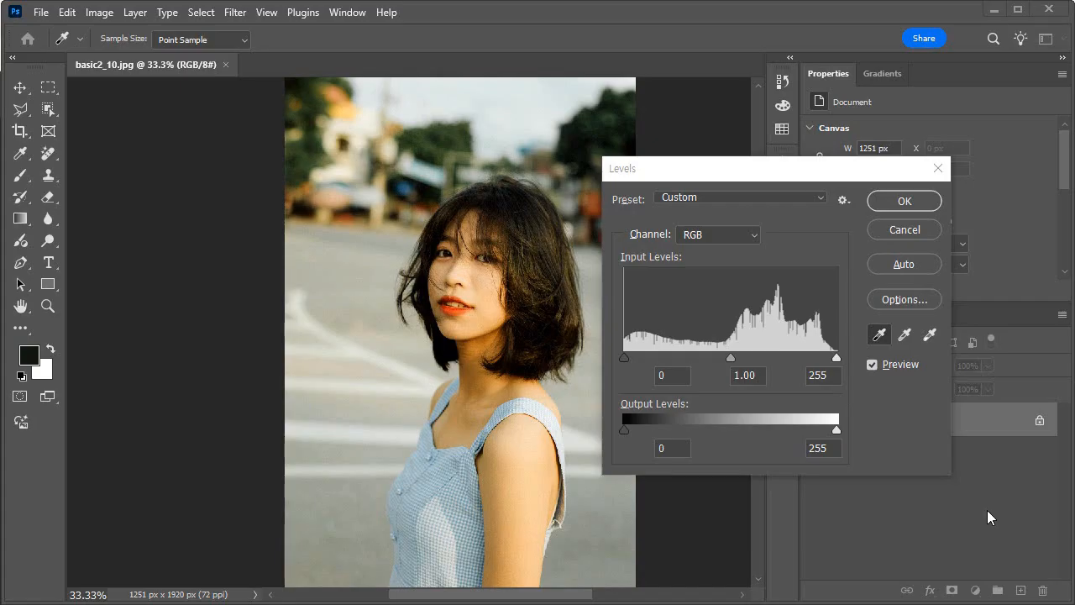
pyautogui.click(942, 241)
pyautogui.click(916, 230)
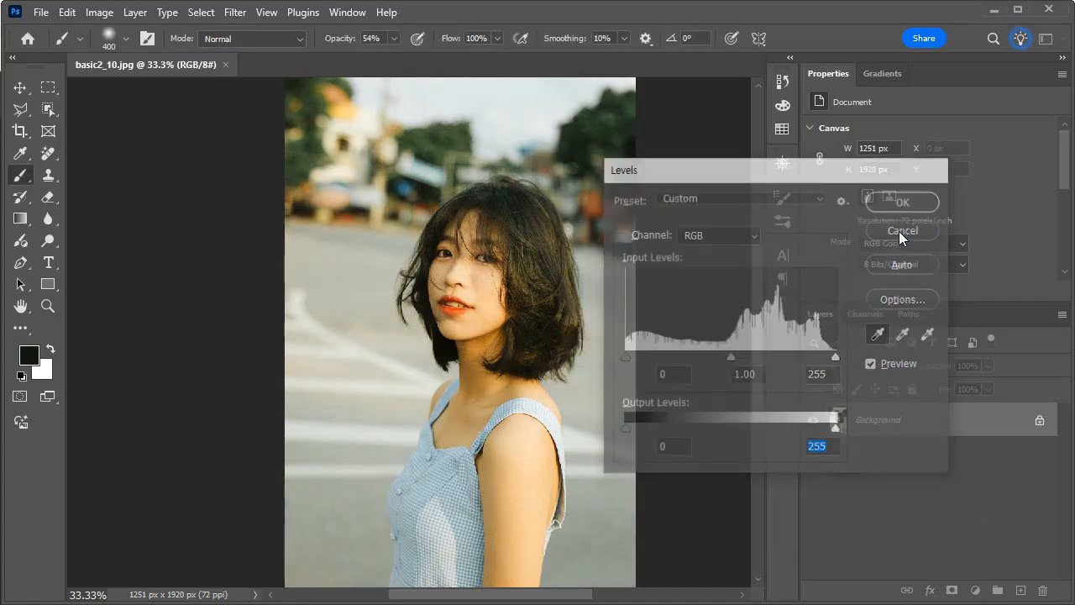
# Step: Open the Curves adjustment for the photo and choose the Increase Contrast (RGB) preset
pyautogui.click(99, 13)
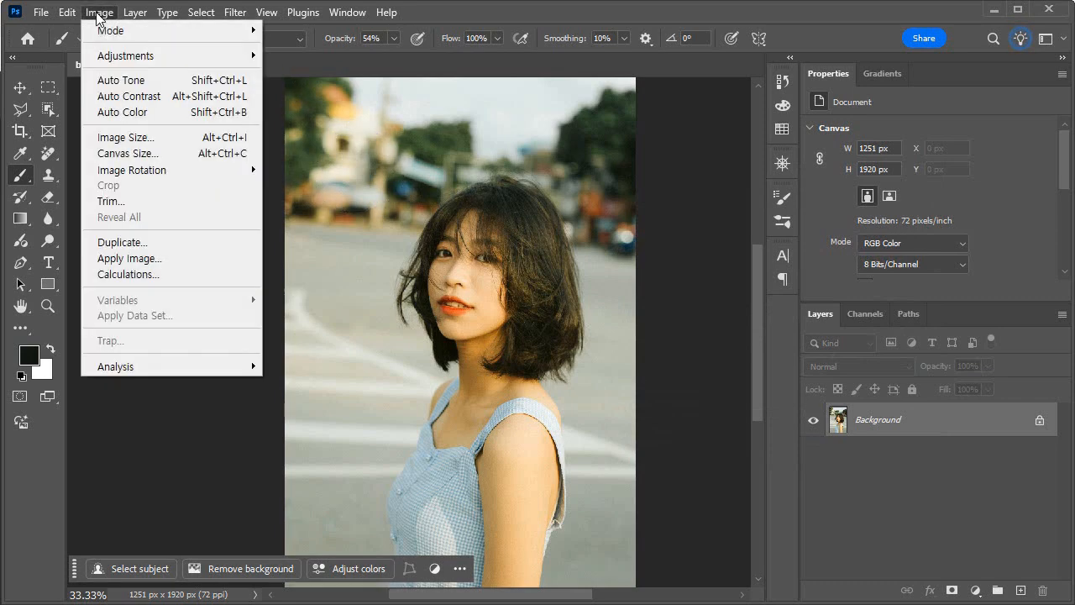
pyautogui.moveTo(120, 56)
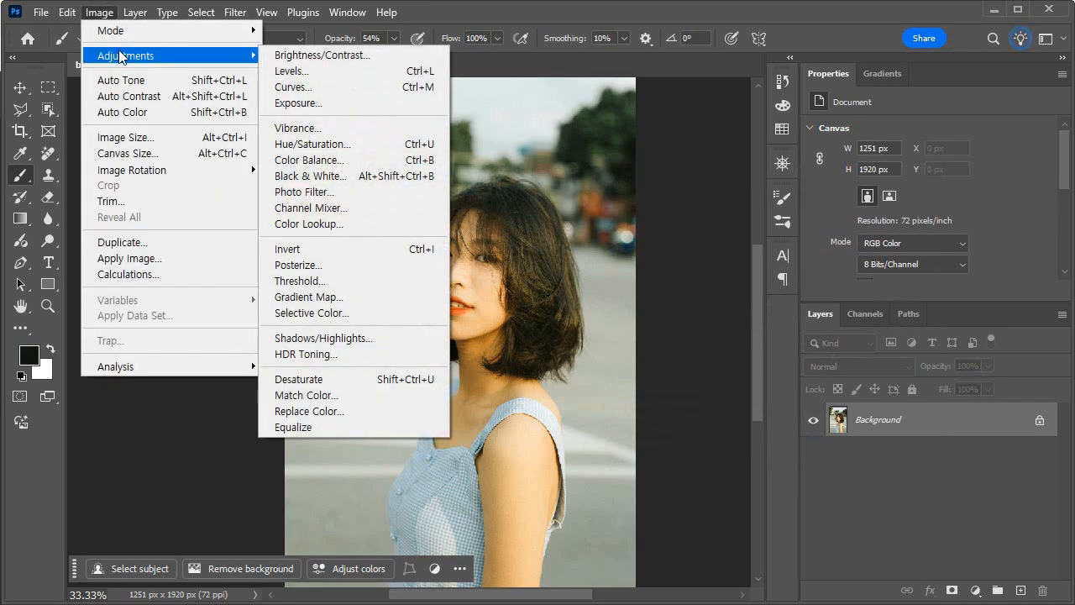
pyautogui.click(336, 88)
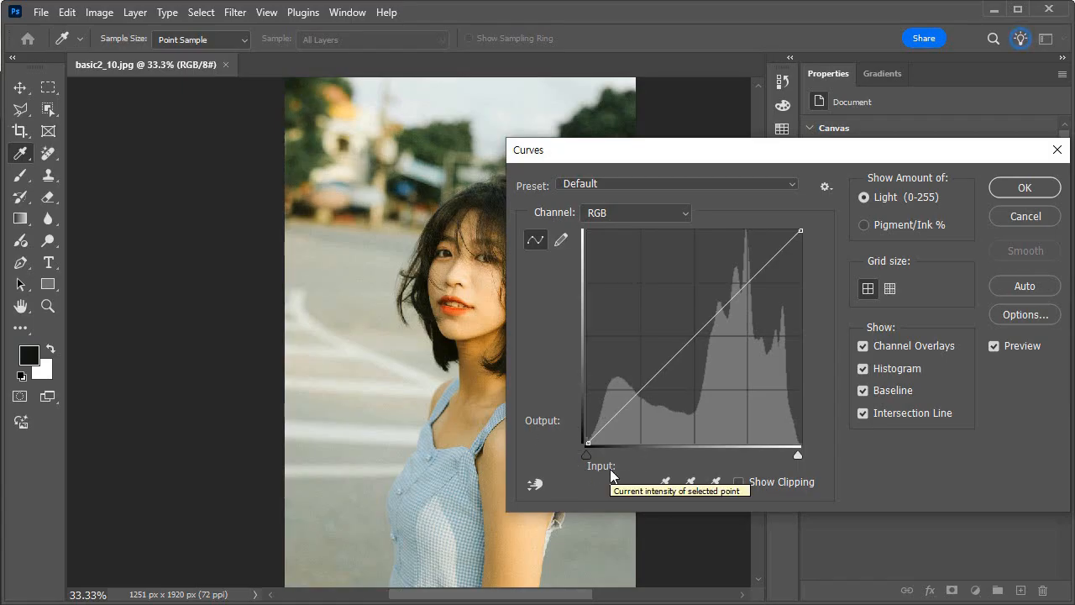
pyautogui.click(795, 185)
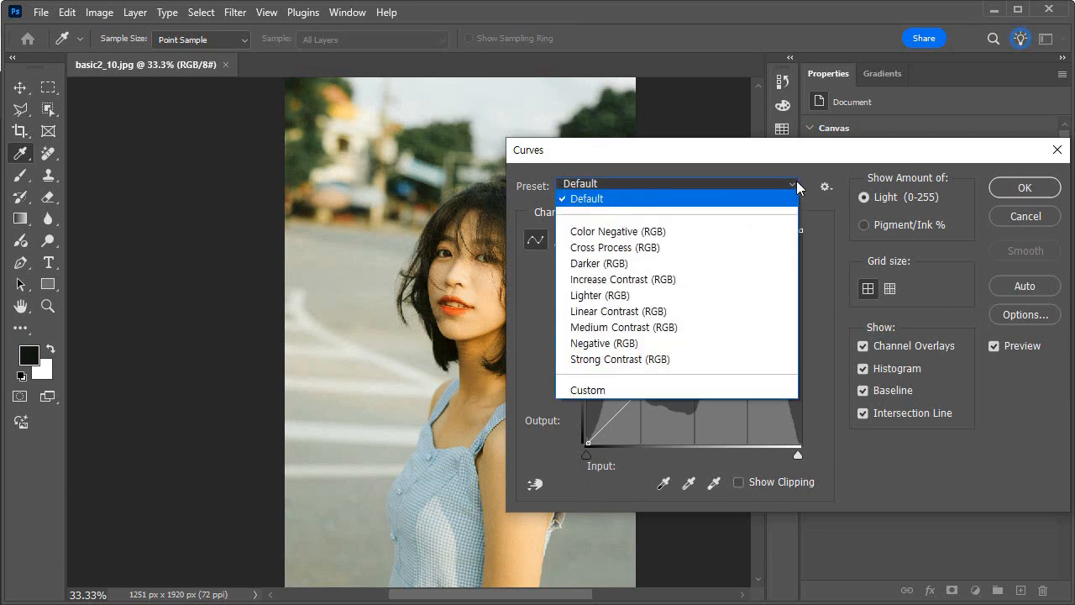
pyautogui.click(631, 278)
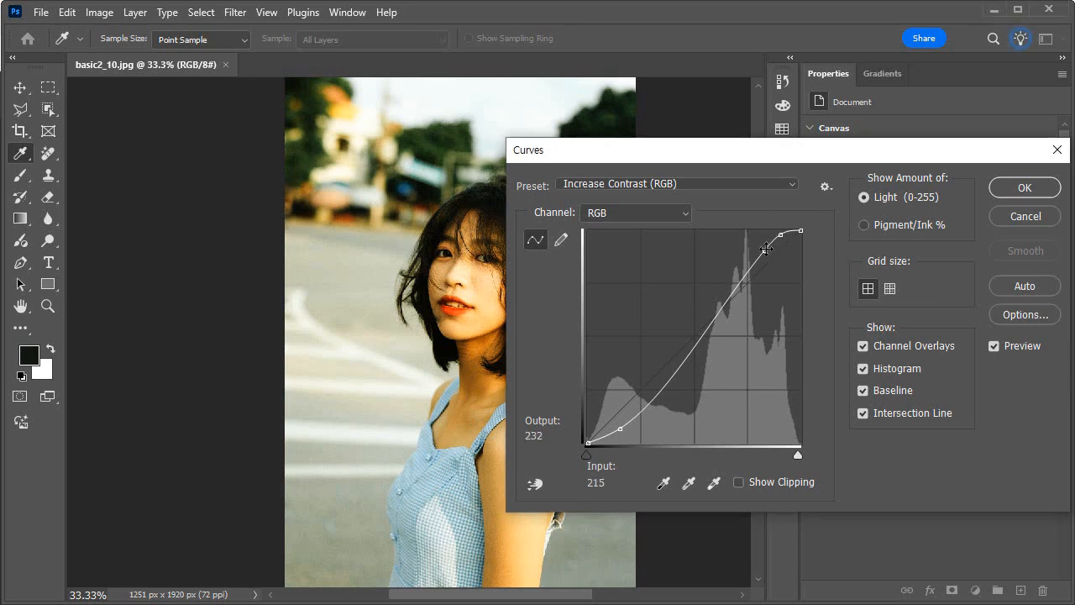
# Step: Reshape the RGB curve with a highlight point at input 228, output 251, a shadow point at 20, 45, and a midtone point at 153, 129
pyautogui.moveTo(765, 250); pyautogui.dragTo(779, 233)
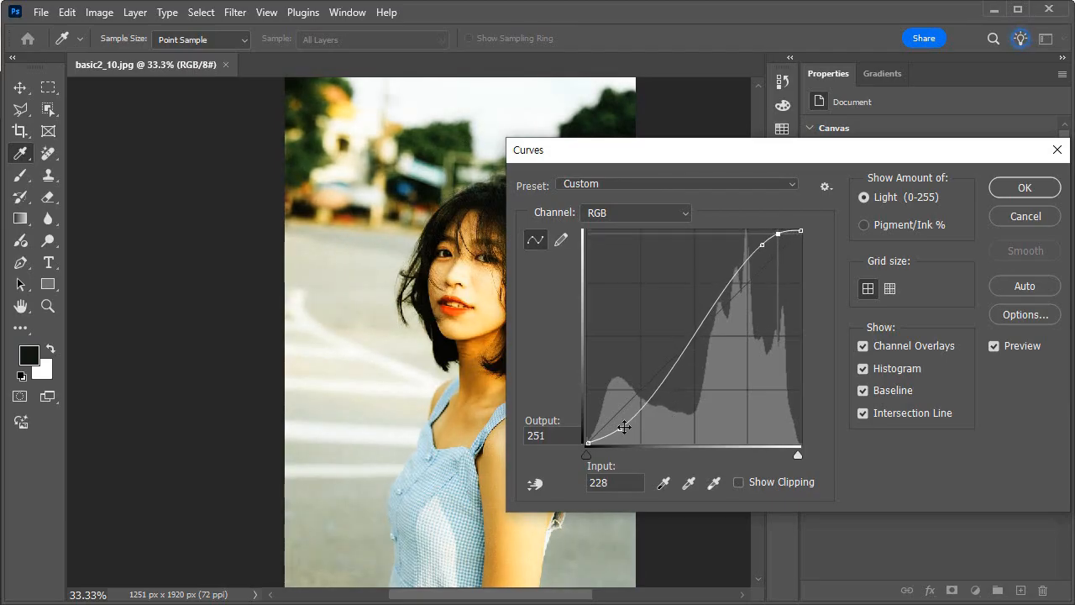
pyautogui.moveTo(620, 429); pyautogui.dragTo(606, 405)
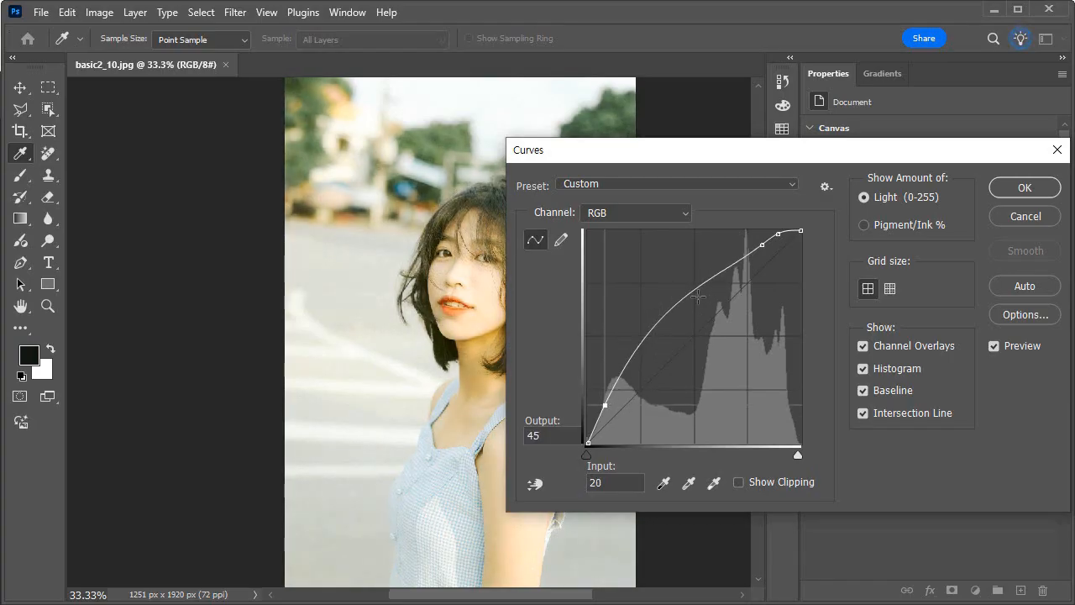
pyautogui.moveTo(686, 294); pyautogui.dragTo(716, 335)
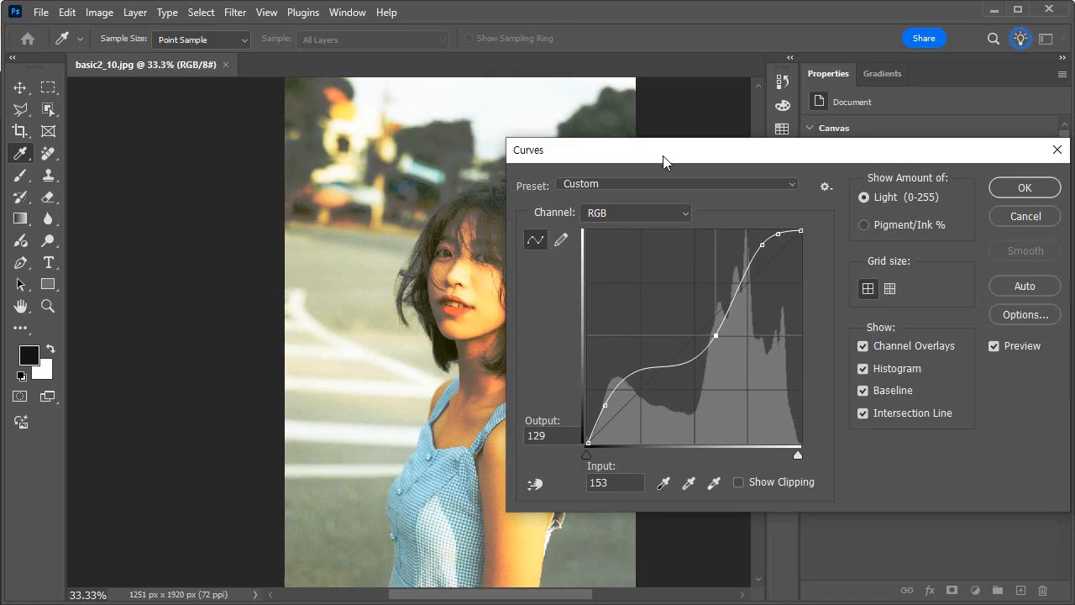
pyautogui.moveTo(663, 162); pyautogui.dragTo(679, 125)
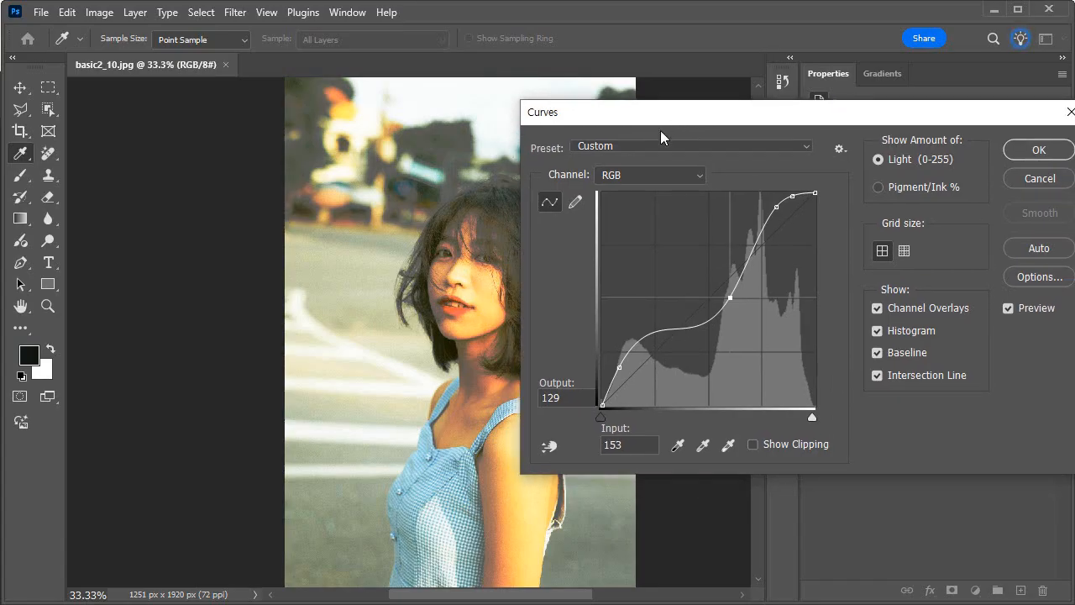
# Step: Try to remove the midtone point from the curve, and shift it to input 129, output 137
pyautogui.press('alt')
pyautogui.keyDown('alt'); pyautogui.click(730, 297); pyautogui.keyUp('alt')
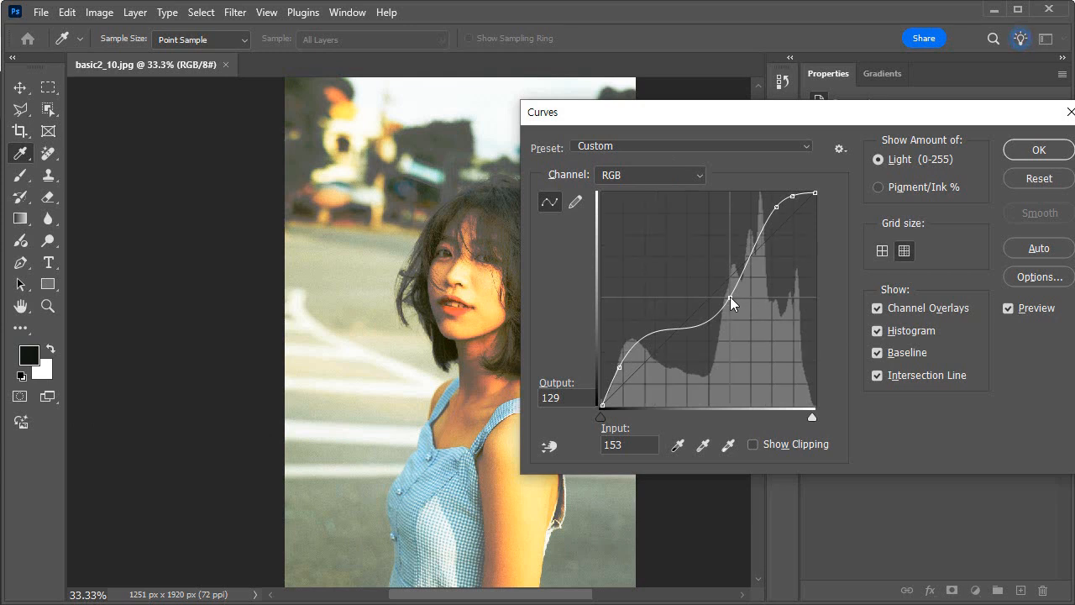
pyautogui.moveTo(729, 296); pyautogui.dragTo(710, 291)
pyautogui.press('alt')
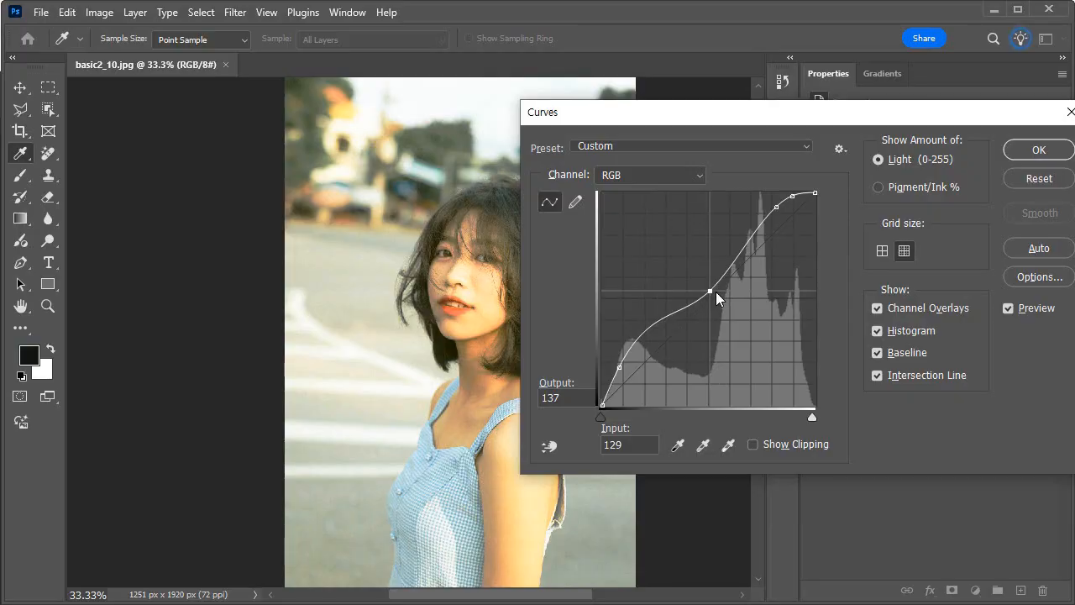
pyautogui.keyDown('alt'); pyautogui.click(715, 291); pyautogui.keyUp('alt')
pyautogui.keyDown('alt'); pyautogui.click(711, 291); pyautogui.keyUp('alt')
# Step: Compare the coarse and fine grid sizes of the Curves graph and set the coarse quarter grid
pyautogui.click(883, 252)
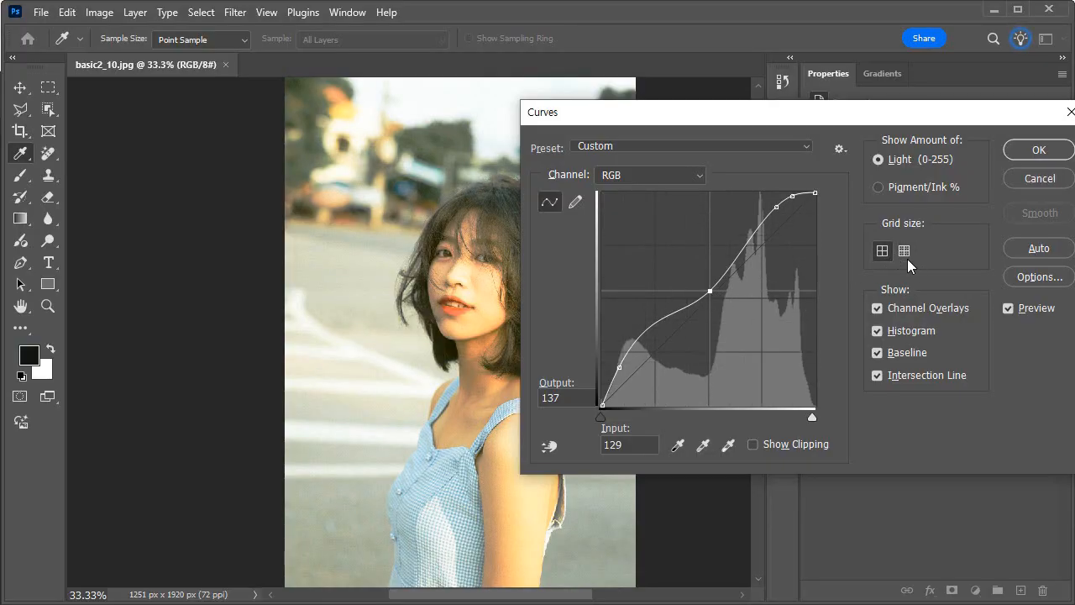
pyautogui.click(902, 254)
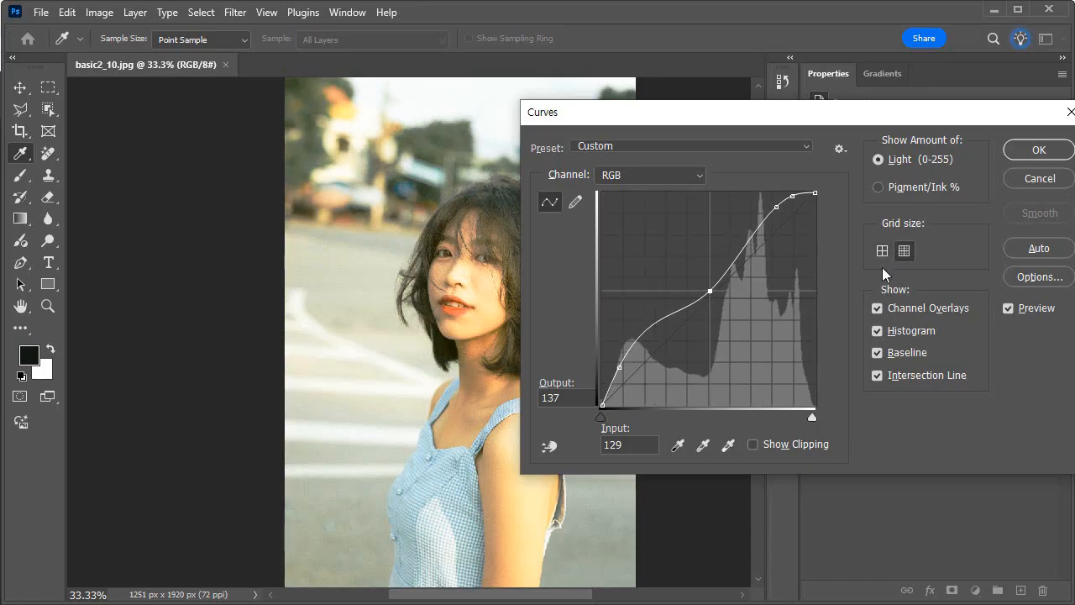
pyautogui.click(885, 248)
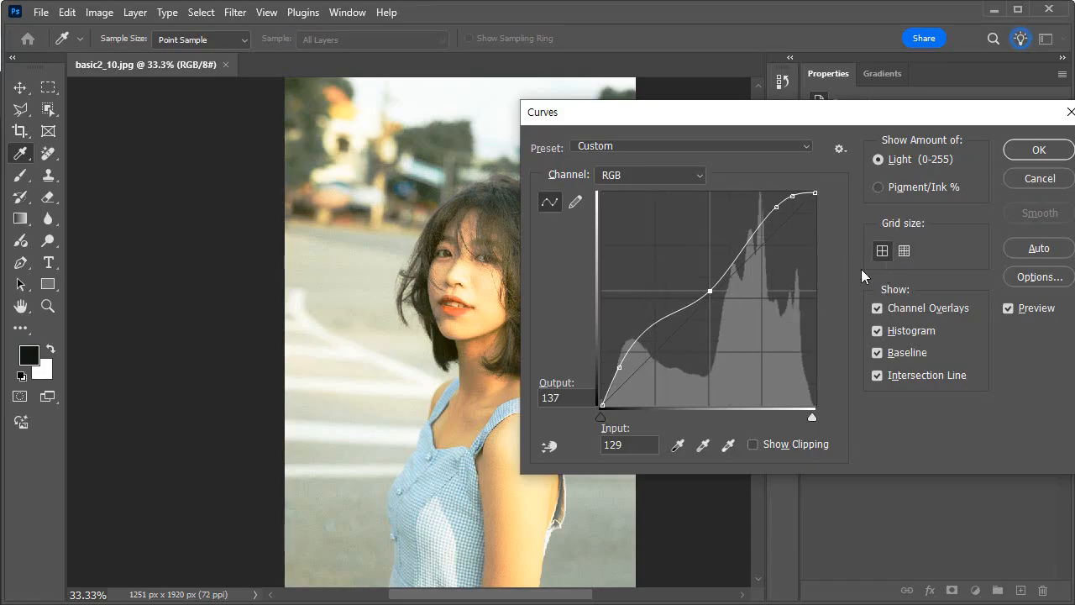
# Step: Remove the midtone point and the lower highlight point from the curve, and place a new midtone point at input 177, output 140
pyautogui.keyDown('ctrl'); pyautogui.click(712, 290); pyautogui.keyUp('ctrl')
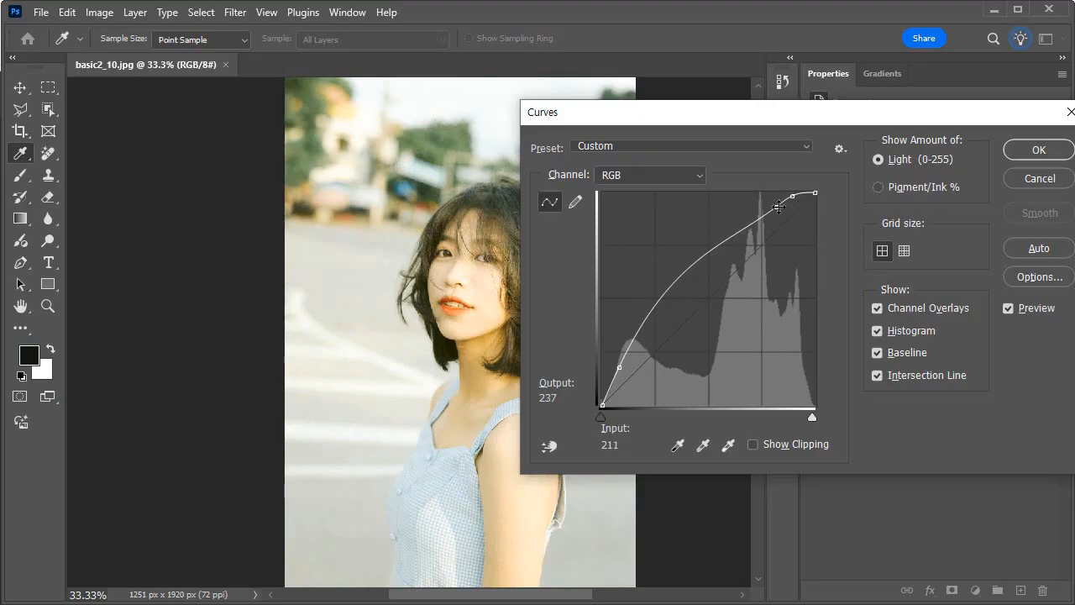
pyautogui.keyDown('ctrl'); pyautogui.click(780, 207); pyautogui.keyUp('ctrl')
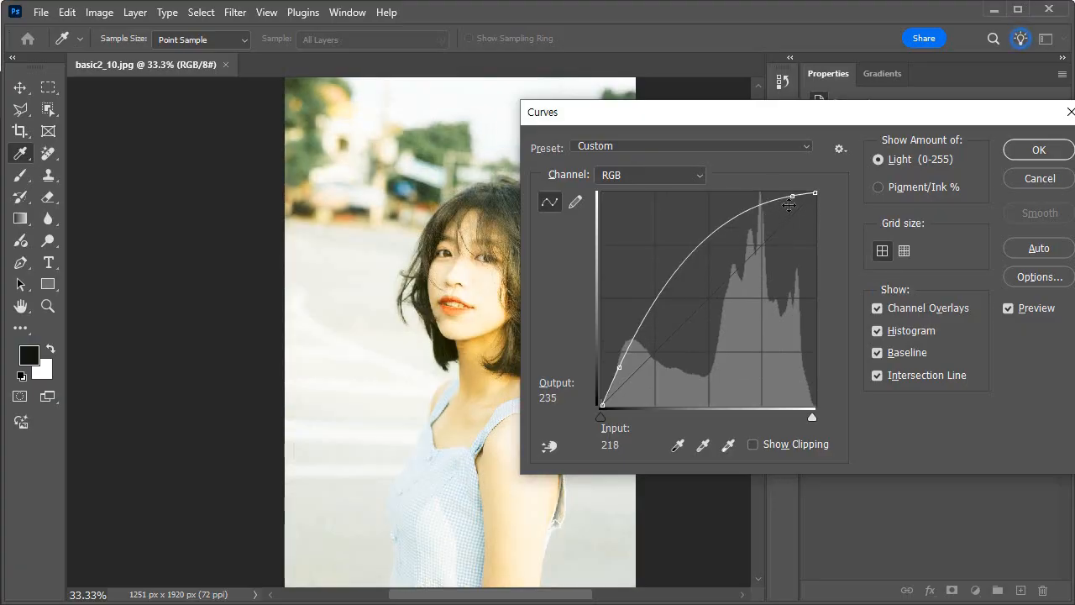
pyautogui.click(706, 242)
pyautogui.moveTo(712, 254); pyautogui.dragTo(737, 288)
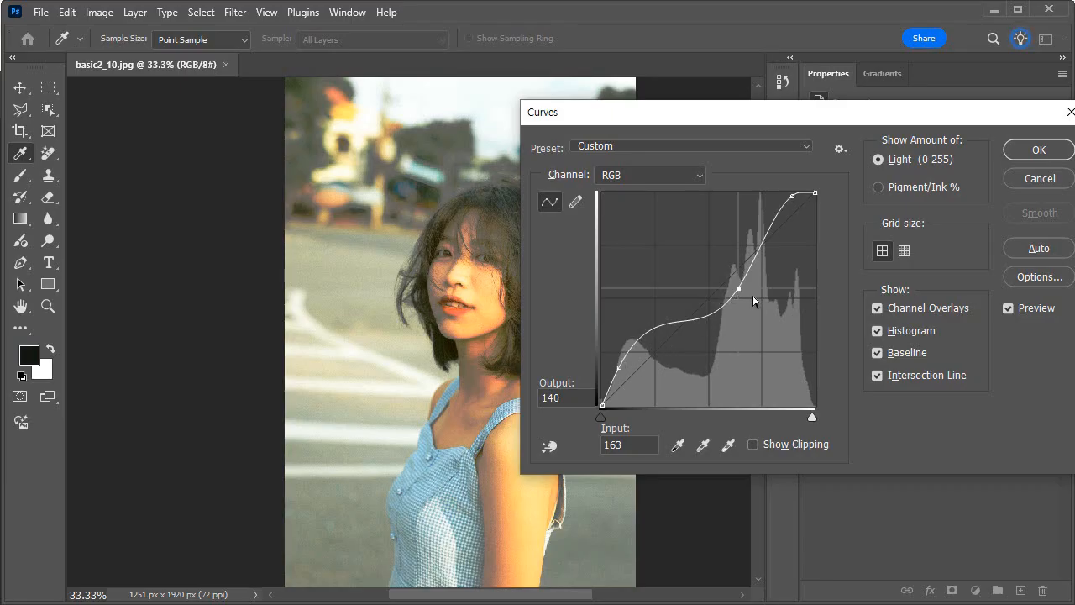
pyautogui.moveTo(739, 288); pyautogui.dragTo(749, 288)
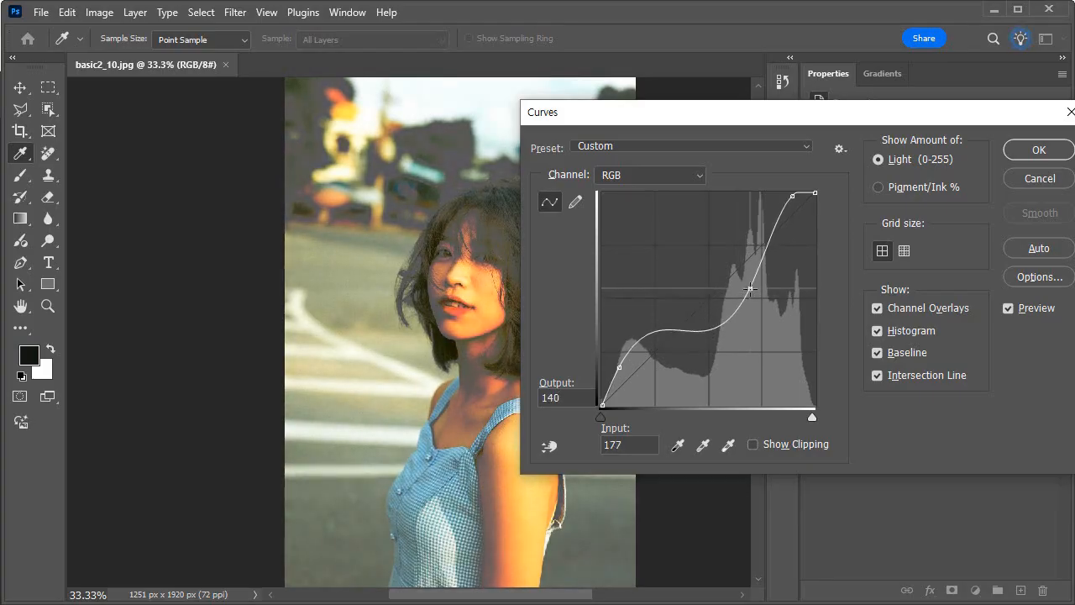